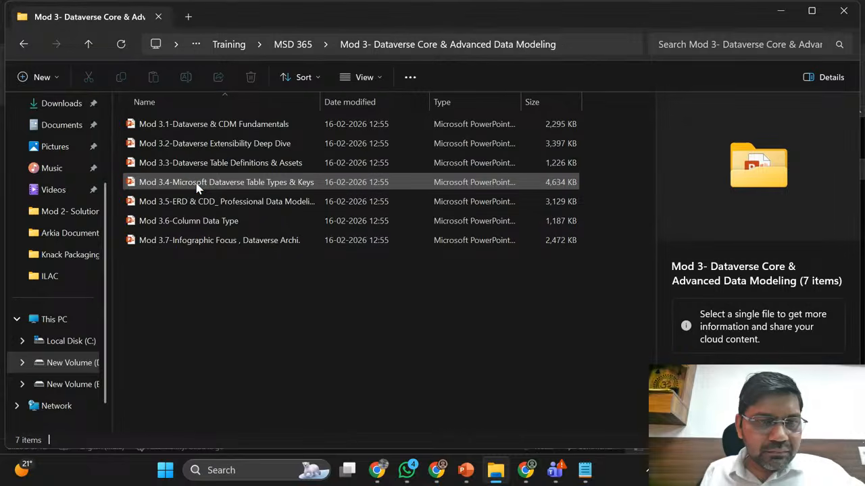
- Open the presentation "Mod 3.1-Dataverse & CDM Fundamentals" and enable editing for it
{"action": "left_click", "coordinate": [243, 129]}
{"action": "double_click", "coordinate": [242, 129]}
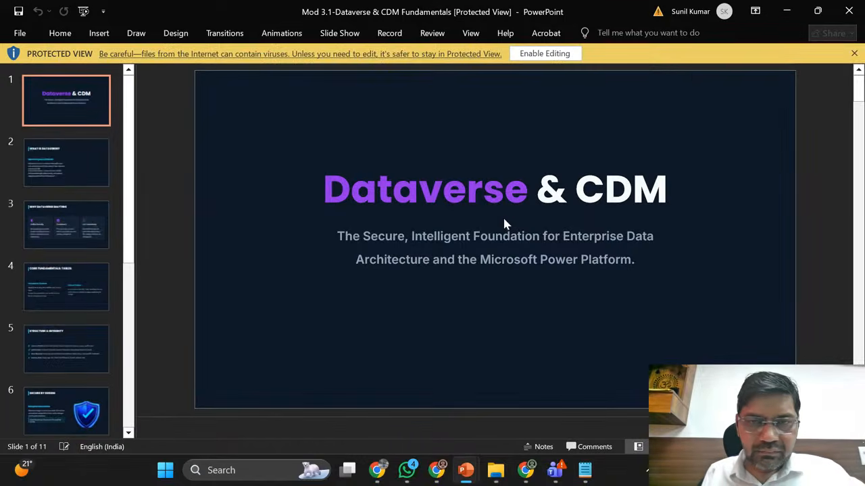
{"action": "left_click", "coordinate": [538, 57]}
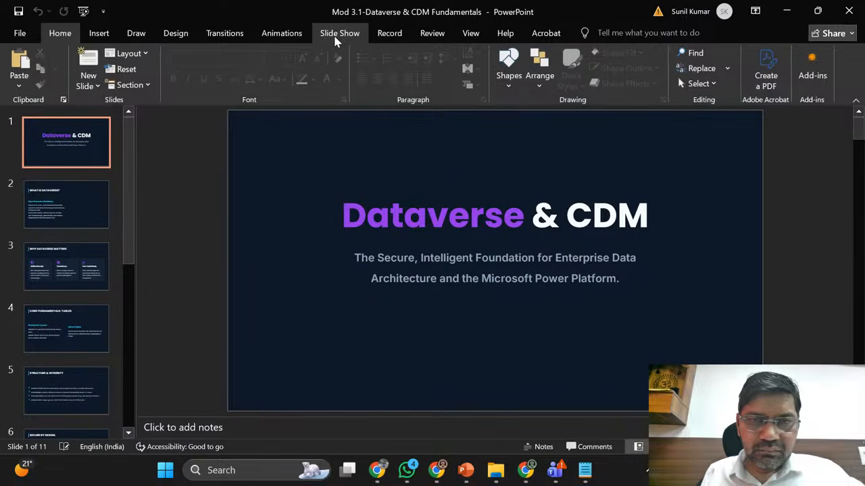
- Check the live stream window in YouTube Studio, then return to the Dataverse & CDM presentation
{"action": "left_click", "coordinate": [335, 34]}
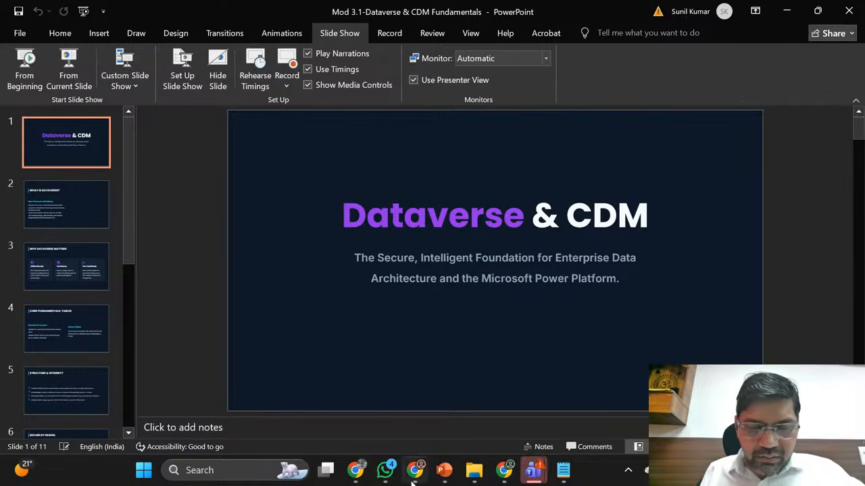
{"action": "mouse_move", "coordinate": [355, 478]}
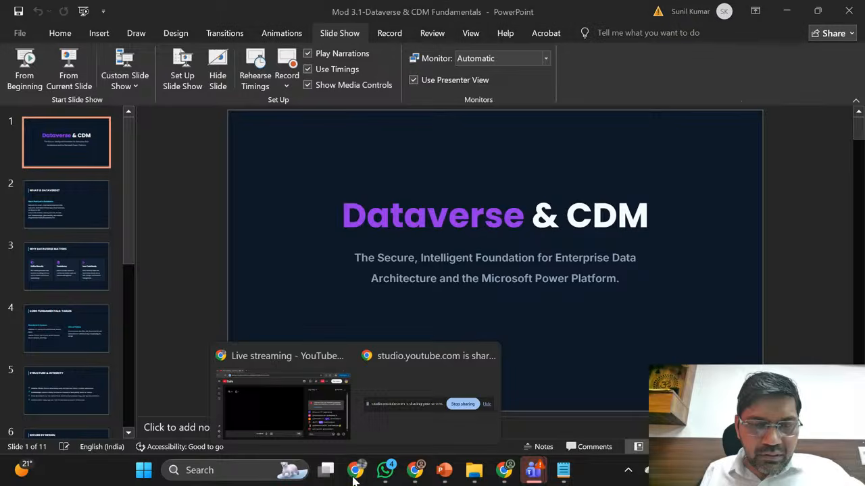
{"action": "left_click", "coordinate": [282, 418]}
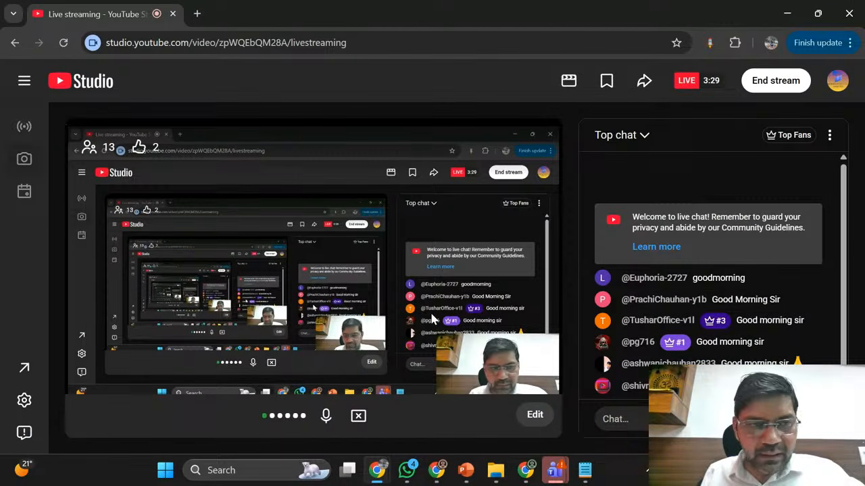
{"action": "left_click", "coordinate": [786, 8]}
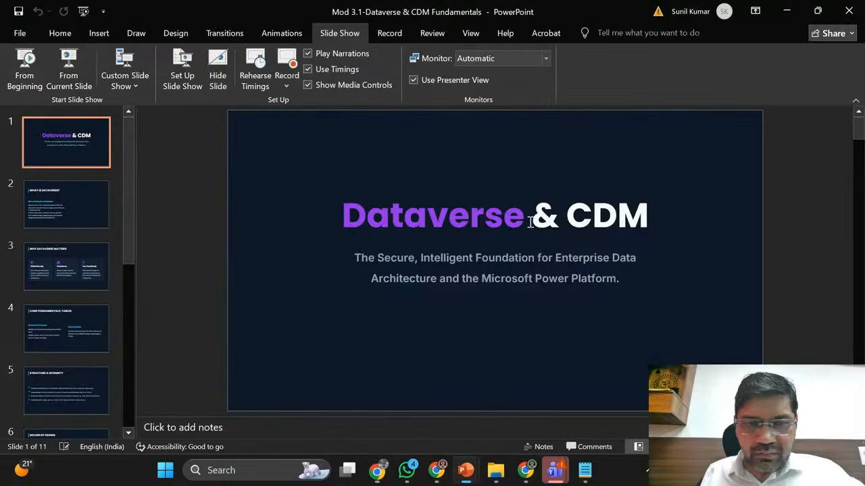
- Start the slide show from the beginning and advance to the "What is Dataverse?" slide
{"action": "left_click", "coordinate": [25, 81]}
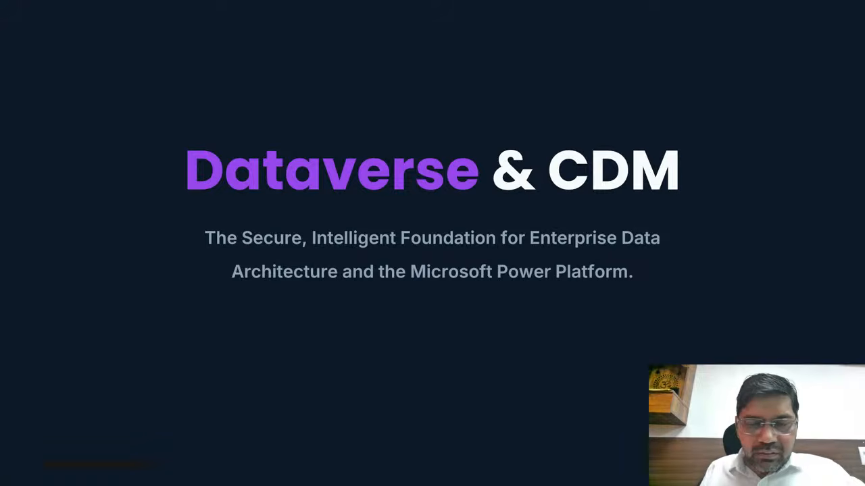
{"action": "key", "text": "Right"}
{"action": "key", "text": "Left"}
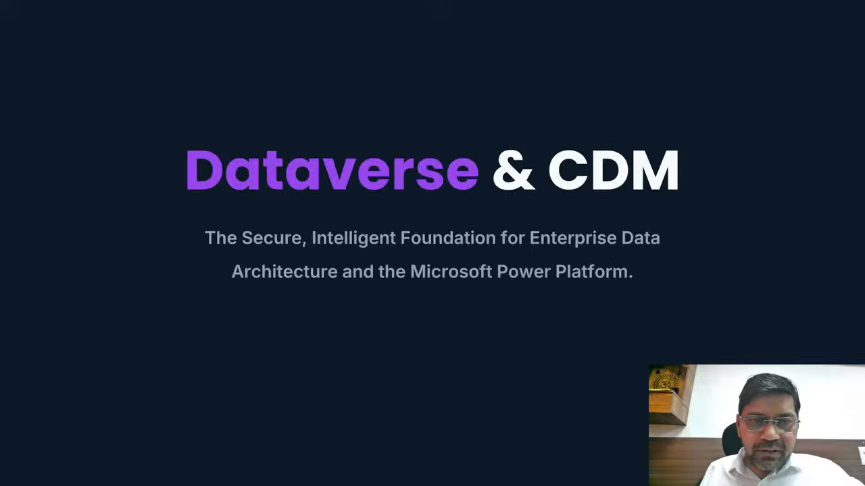
{"action": "key", "text": "Right"}
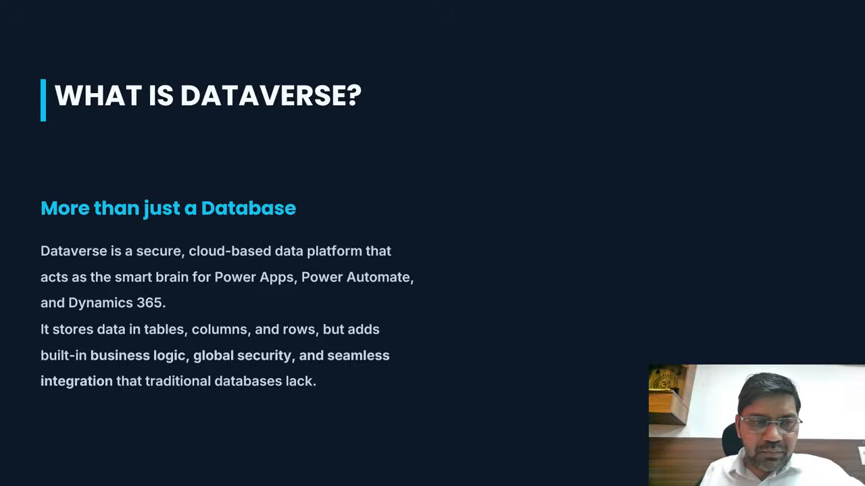
{"action": "key", "text": "Right"}
{"action": "key", "text": "Left"}
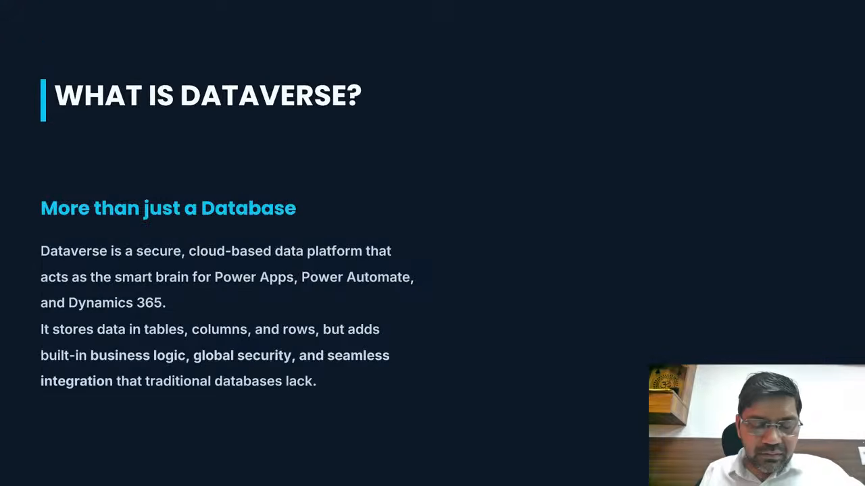
- Leave the slide show, switch to the Chrome window with Power Apps and bring up the Dynamics 365 Accounts dashboard
{"action": "key", "text": "alt+Tab"}
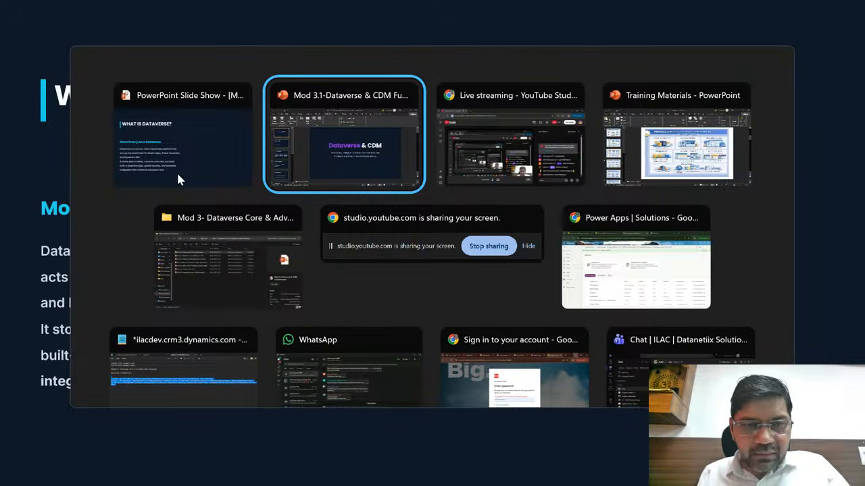
{"action": "key", "text": "super+d"}
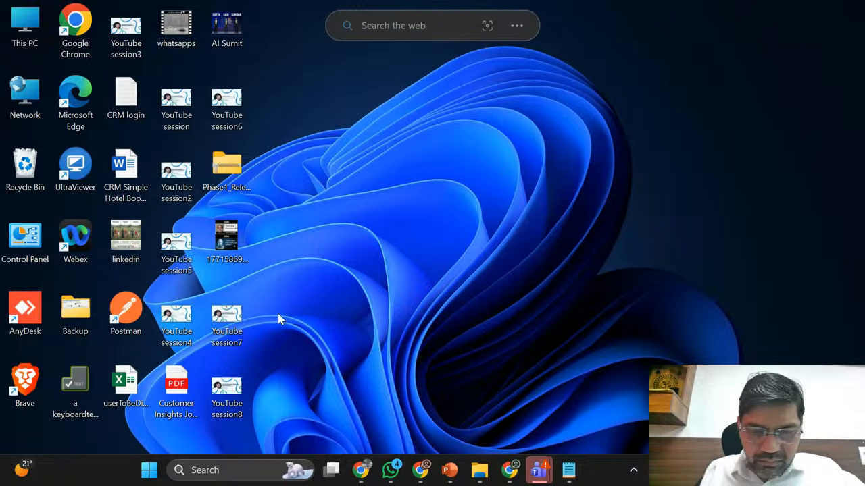
{"action": "mouse_move", "coordinate": [513, 481]}
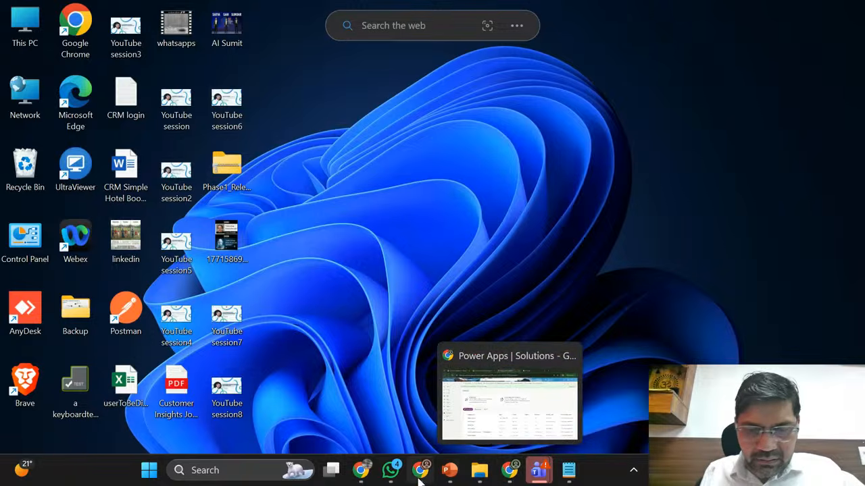
{"action": "left_click", "coordinate": [508, 475]}
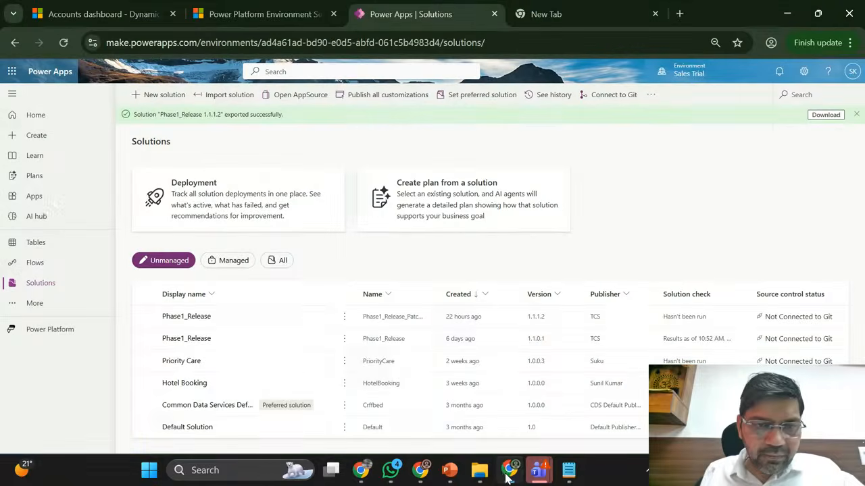
{"action": "left_click", "coordinate": [241, 8]}
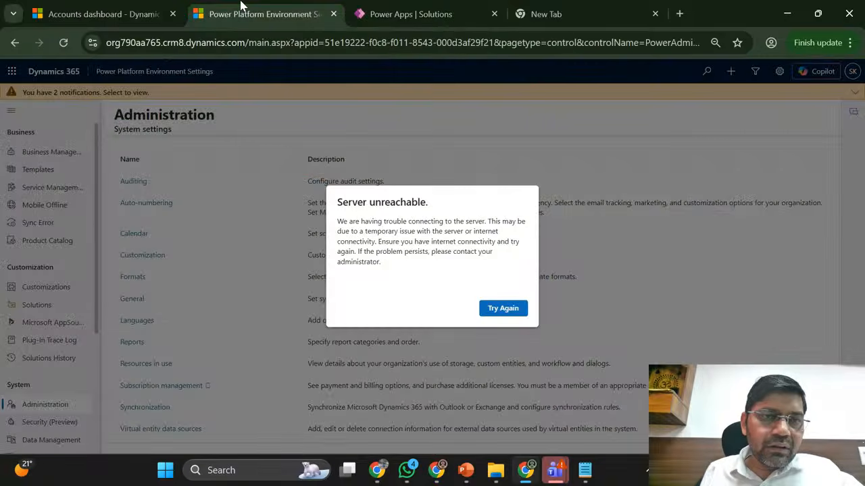
{"action": "left_click", "coordinate": [116, 8]}
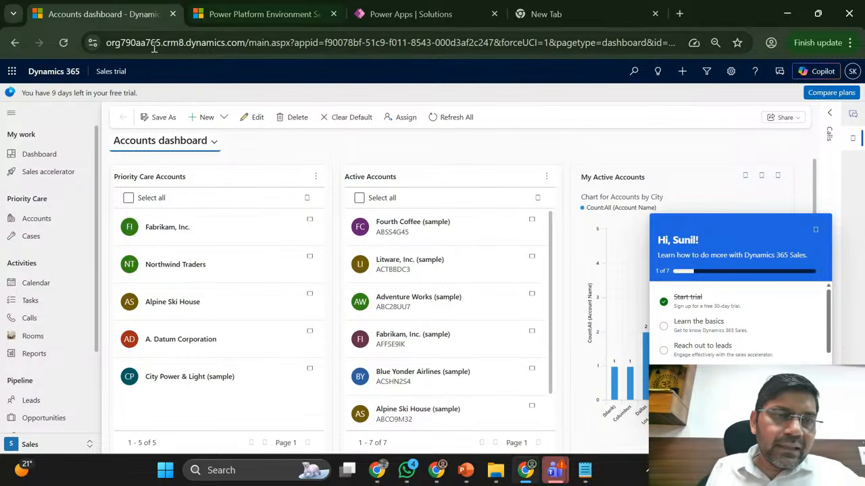
- Display the list of published Dynamics 365 apps, look through it and open the Sales trial app
{"action": "left_click", "coordinate": [110, 71]}
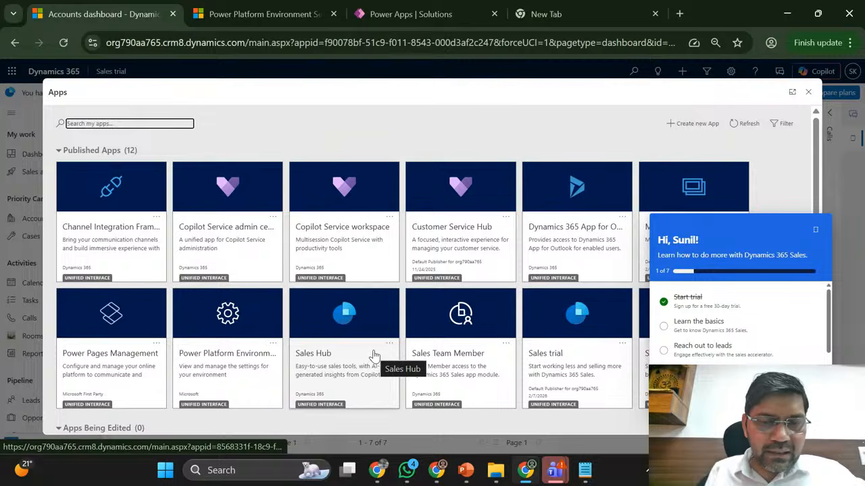
{"action": "scroll", "coordinate": [374, 356], "scroll_direction": "down", "scroll_amount": 2}
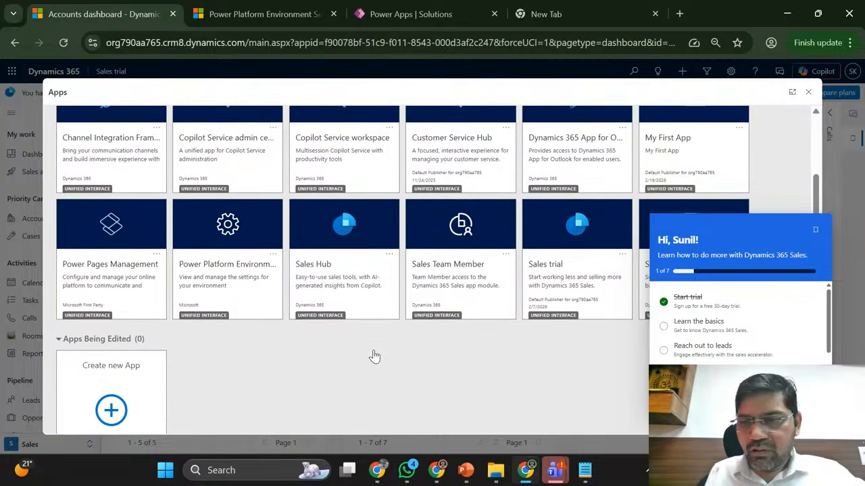
{"action": "scroll", "coordinate": [374, 356], "scroll_direction": "up", "scroll_amount": 1}
{"action": "left_click", "coordinate": [815, 230]}
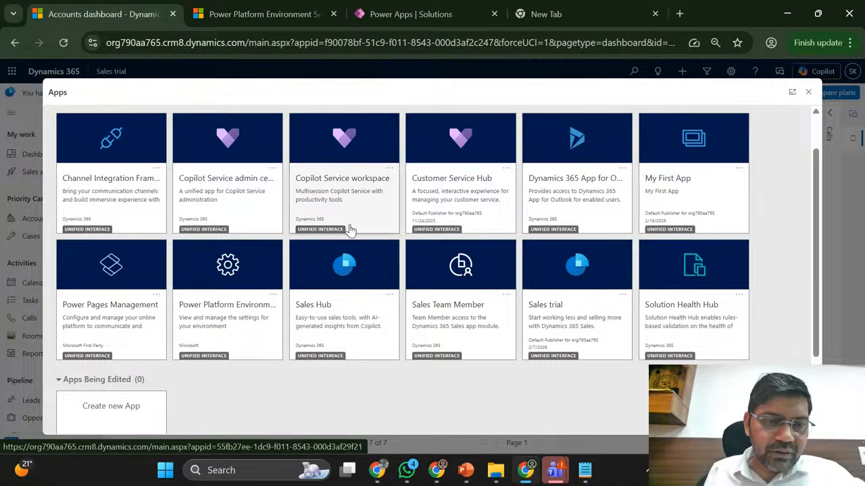
{"action": "scroll", "coordinate": [148, 324], "scroll_direction": "down", "scroll_amount": 2}
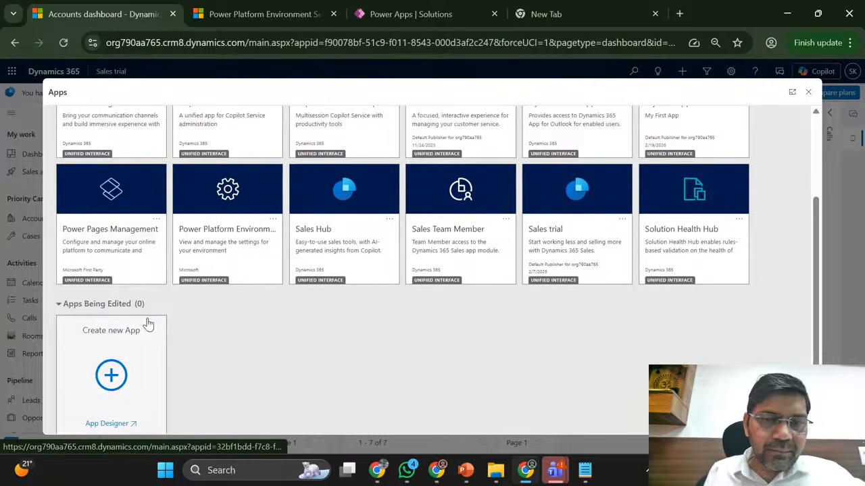
{"action": "scroll", "coordinate": [152, 324], "scroll_direction": "up", "scroll_amount": 3}
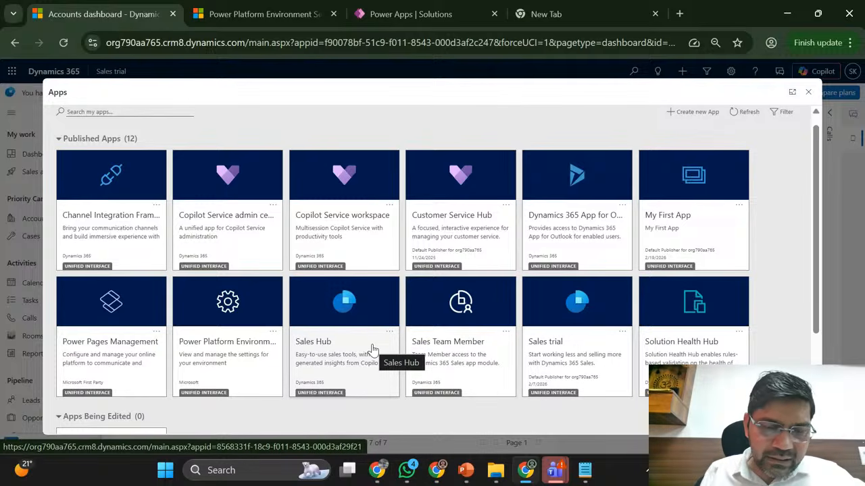
{"action": "left_click", "coordinate": [576, 348]}
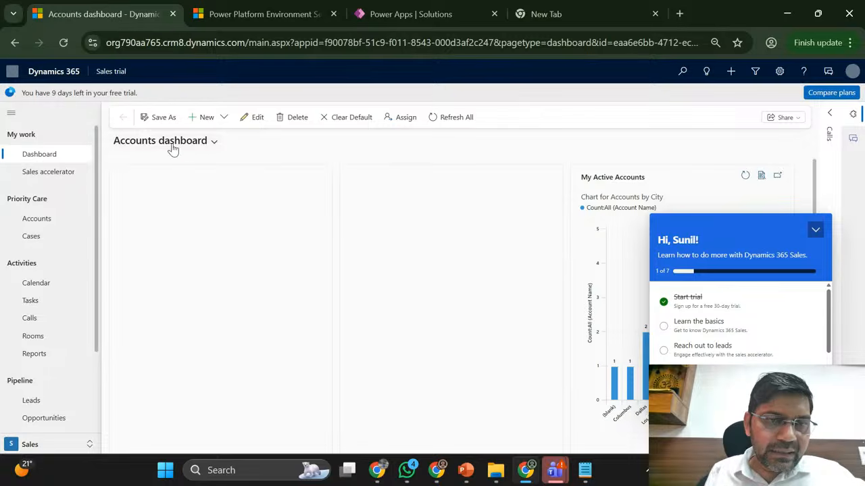
- Collapse the trial welcome card, switch from the Accounts dashboard to the Sales dashboard and dismiss its introductory tip
{"action": "left_click", "coordinate": [816, 230]}
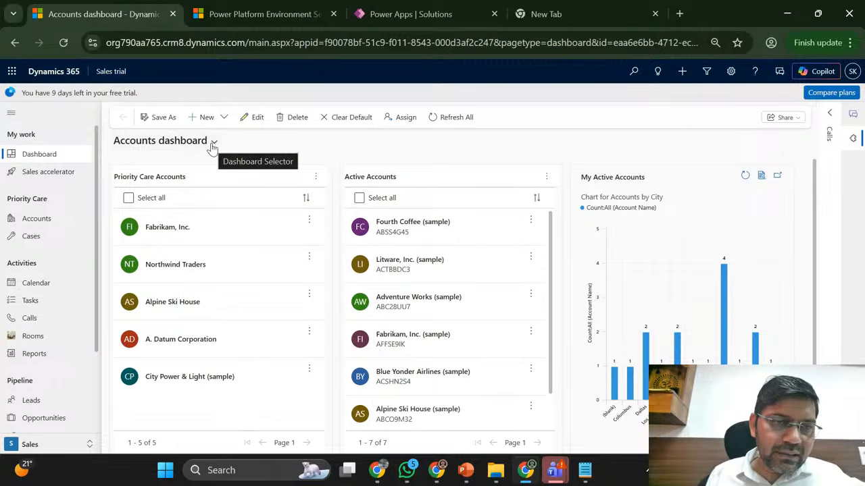
{"action": "left_click", "coordinate": [212, 147]}
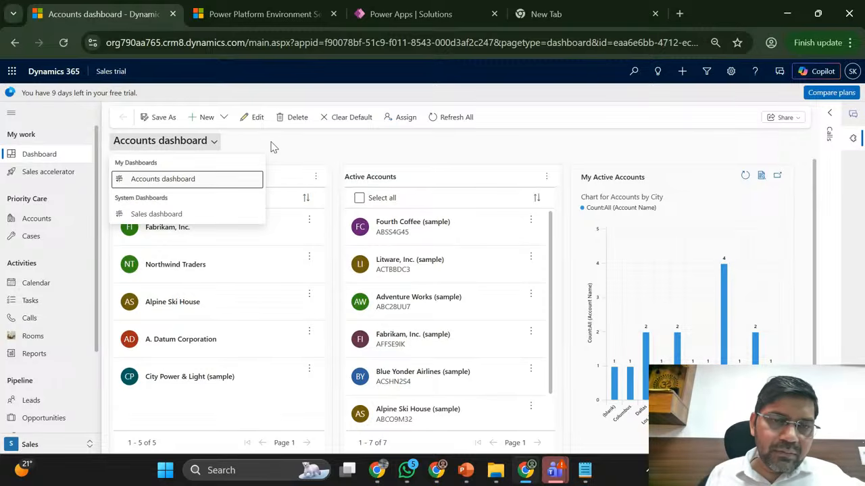
{"action": "left_click", "coordinate": [276, 149]}
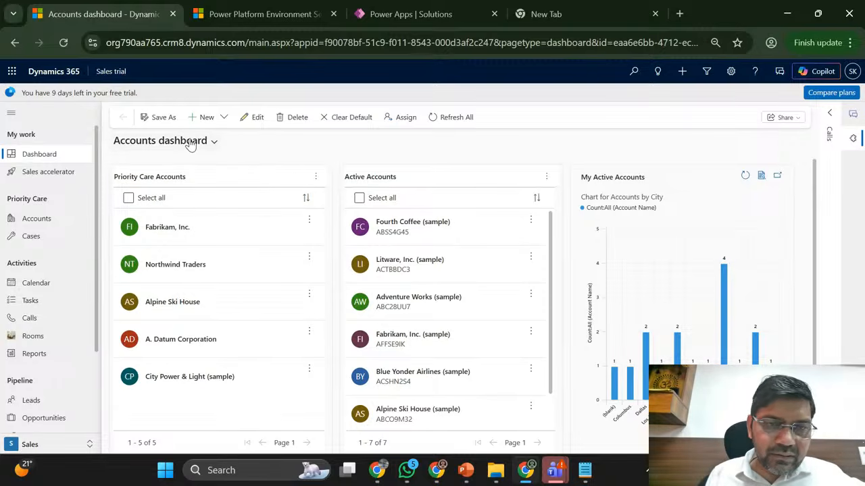
{"action": "left_click", "coordinate": [191, 144]}
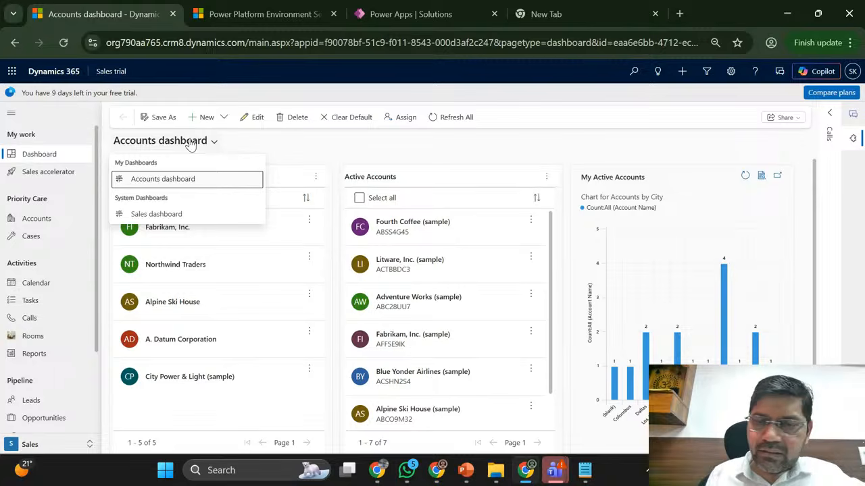
{"action": "left_click", "coordinate": [168, 214]}
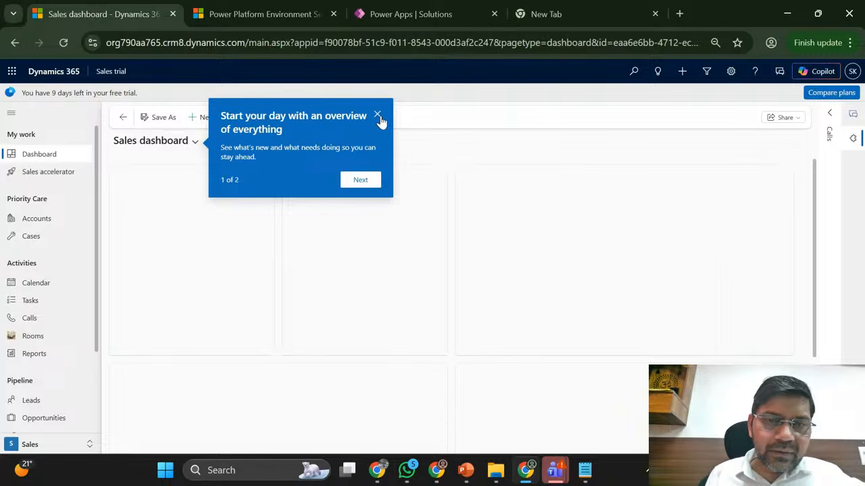
{"action": "left_click", "coordinate": [378, 115]}
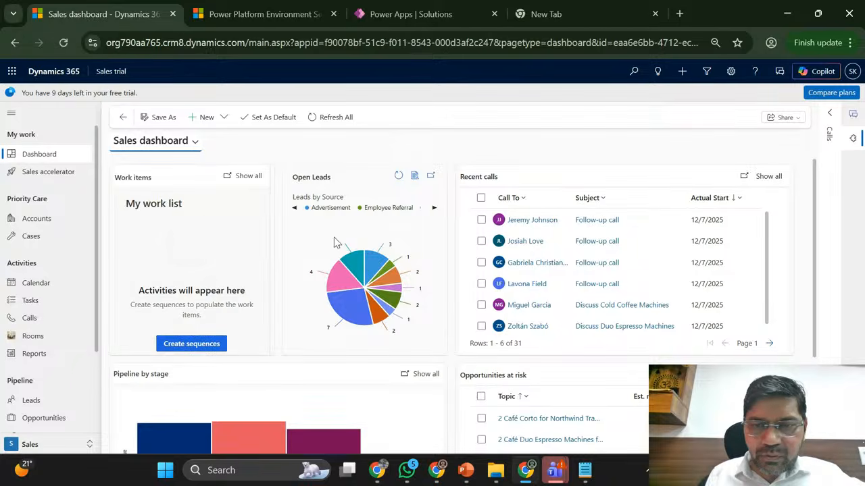
- Review the charts and lists on the Sales dashboard, then open the Accounts list under Priority Care
{"action": "scroll", "coordinate": [379, 316], "scroll_direction": "down", "scroll_amount": 1}
{"action": "scroll", "coordinate": [380, 316], "scroll_direction": "down", "scroll_amount": 2}
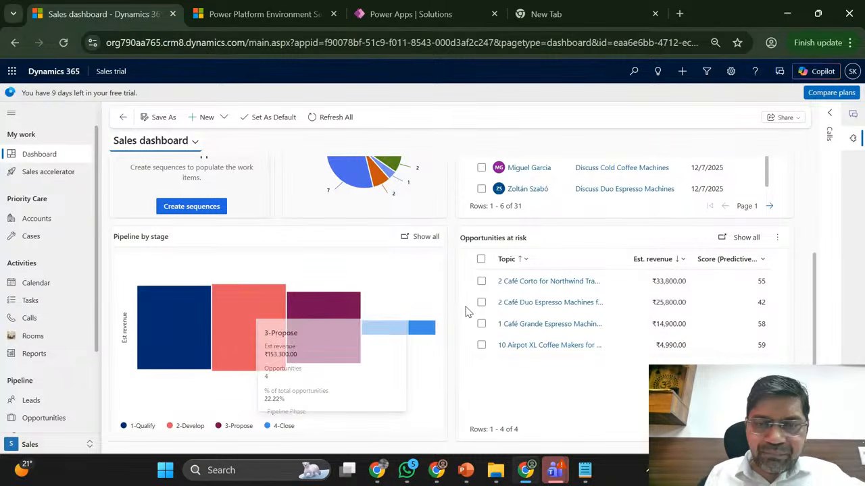
{"action": "scroll", "coordinate": [466, 312], "scroll_direction": "up", "scroll_amount": 2}
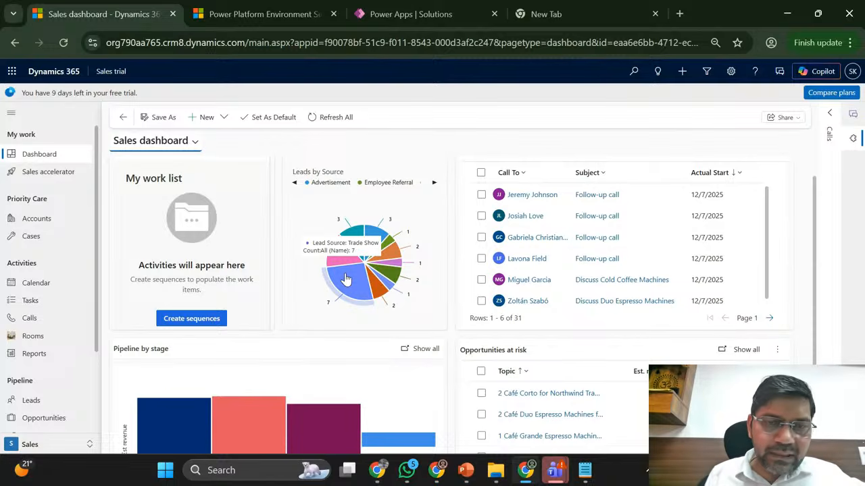
{"action": "scroll", "coordinate": [296, 232], "scroll_direction": "up", "scroll_amount": 1}
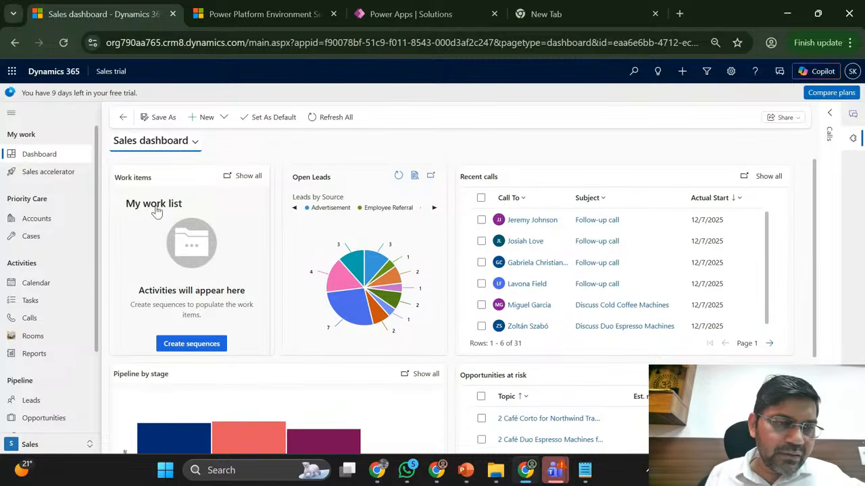
{"action": "left_click", "coordinate": [43, 226]}
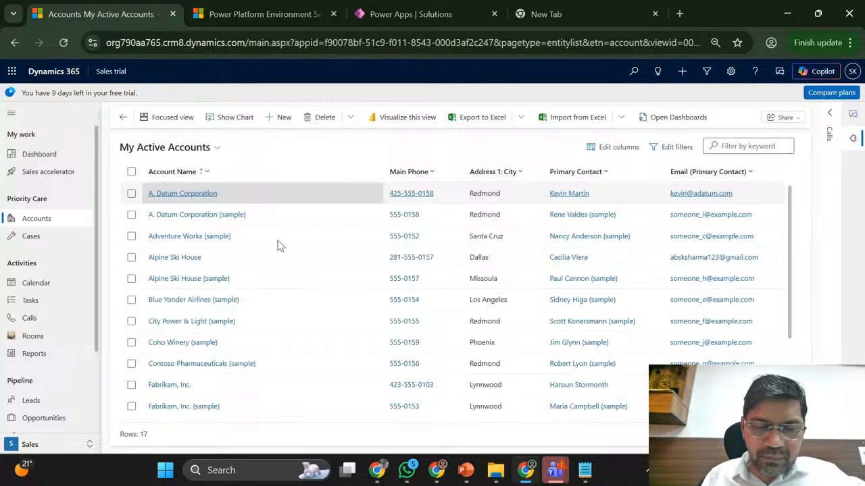
- Launch Excel and create a blank workbook
{"action": "left_click", "coordinate": [165, 473]}
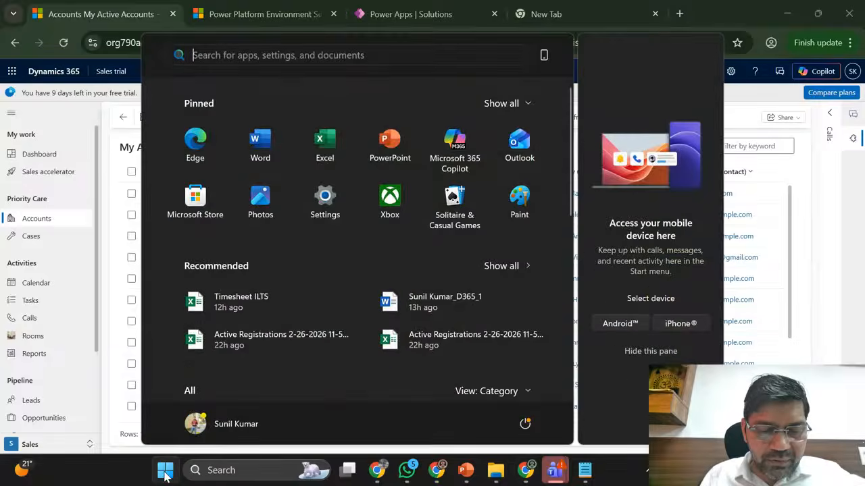
{"action": "type", "text": "exc"}
{"action": "key", "text": "Return"}
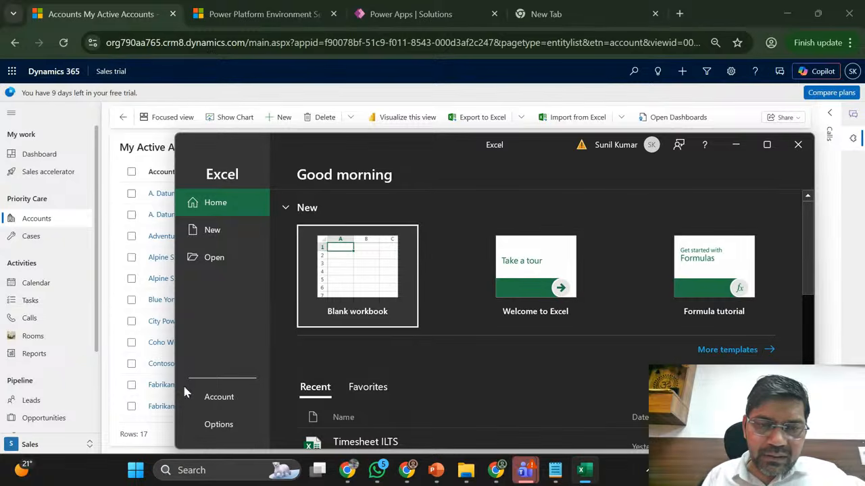
{"action": "left_click", "coordinate": [350, 242]}
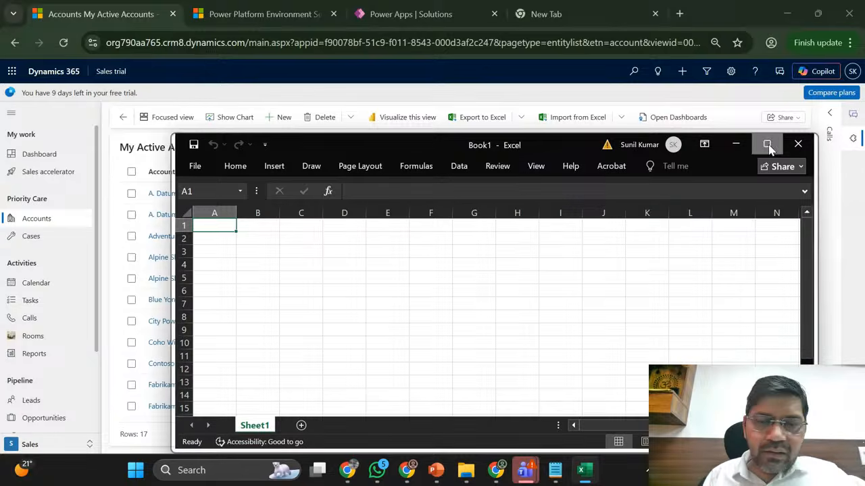
- Maximize the blank workbook and enter the column headings Name, Contact and Account in cells A1 to C1
{"action": "left_click", "coordinate": [766, 144]}
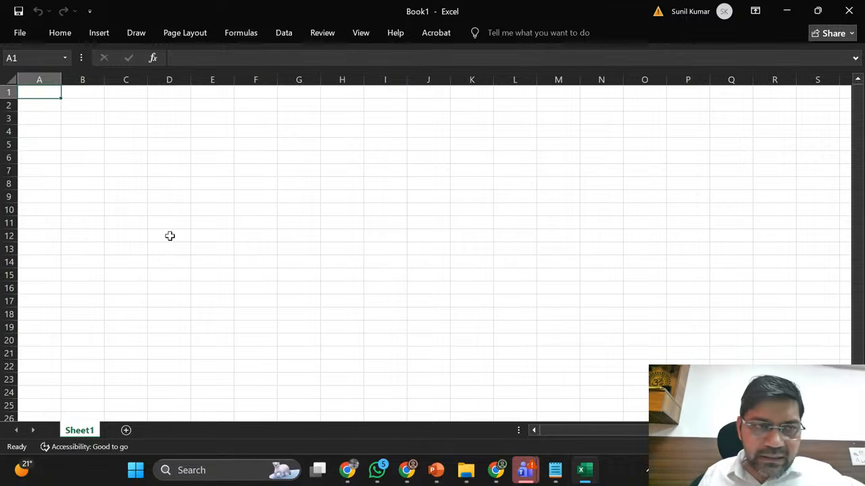
{"action": "key", "text": "Down"}
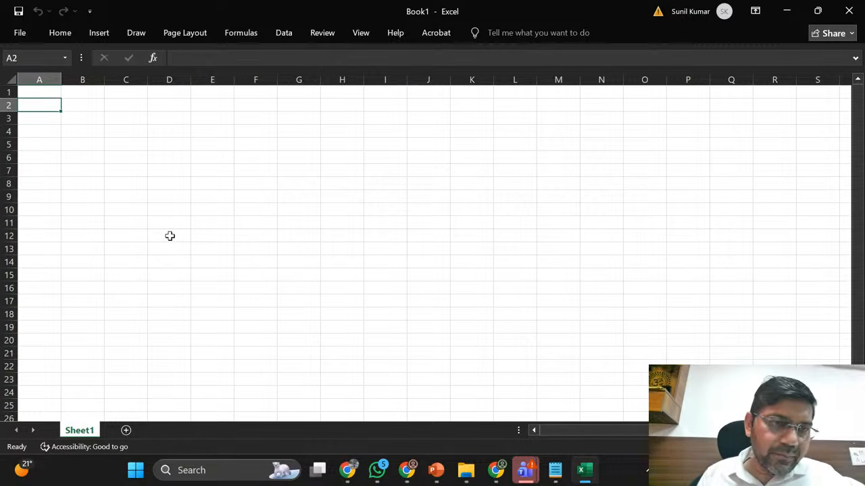
{"action": "key", "text": "Up"}
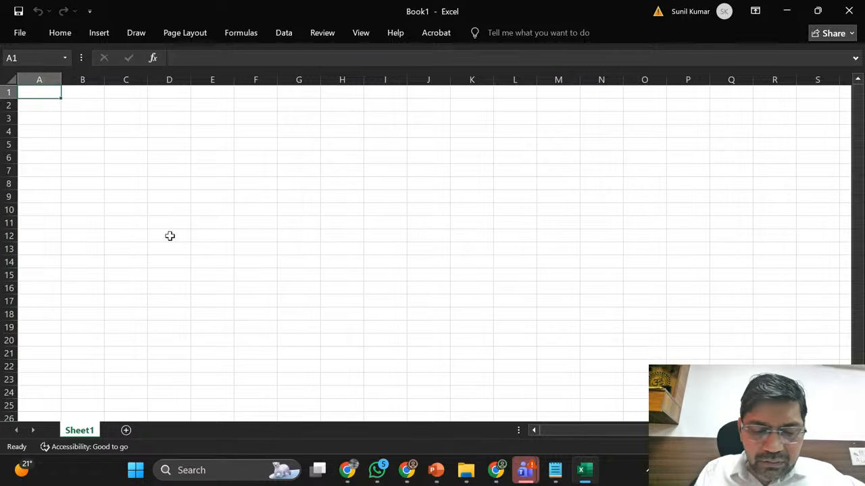
{"action": "type", "text": "Name"}
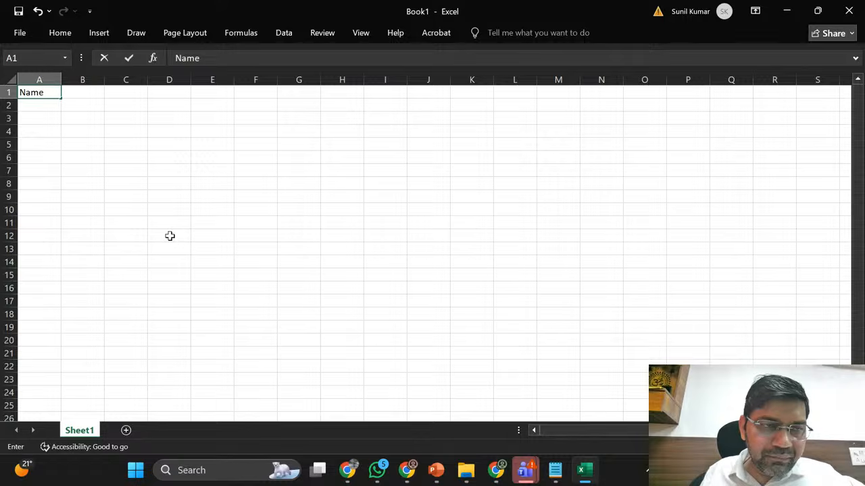
{"action": "key", "text": "Tab"}
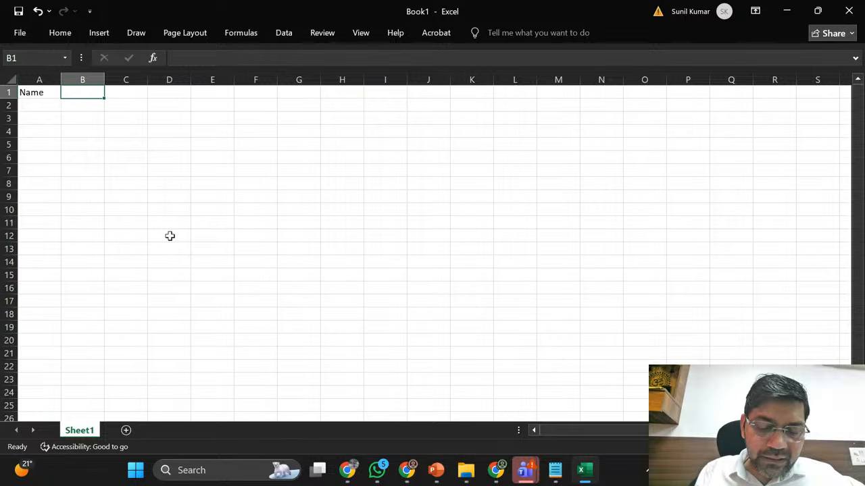
{"action": "type", "text": "Co"}
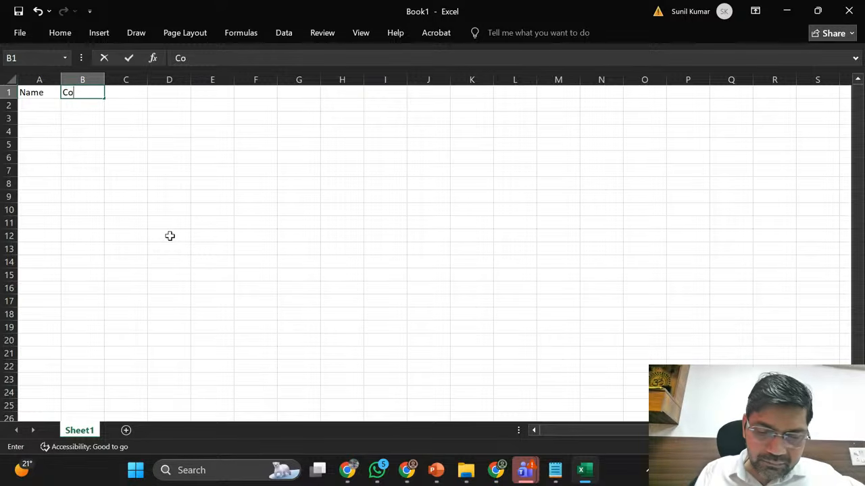
{"action": "type", "text": "ntact"}
{"action": "key", "text": "Tab"}
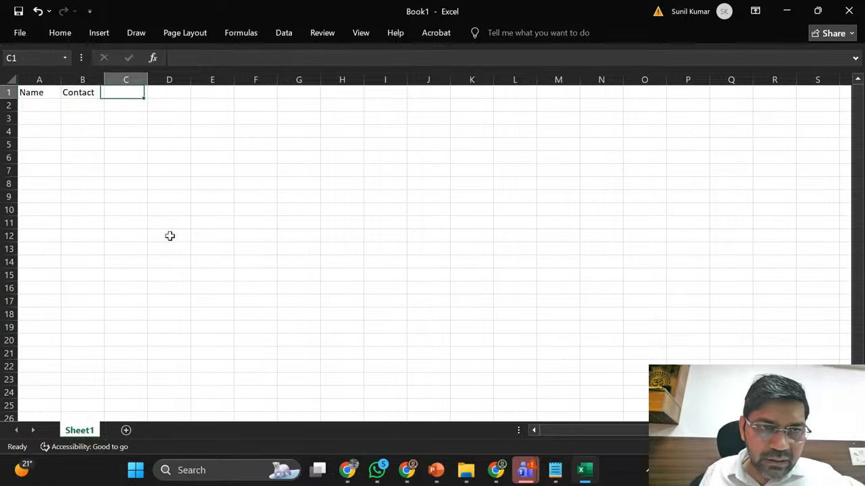
{"action": "type", "text": "Account"}
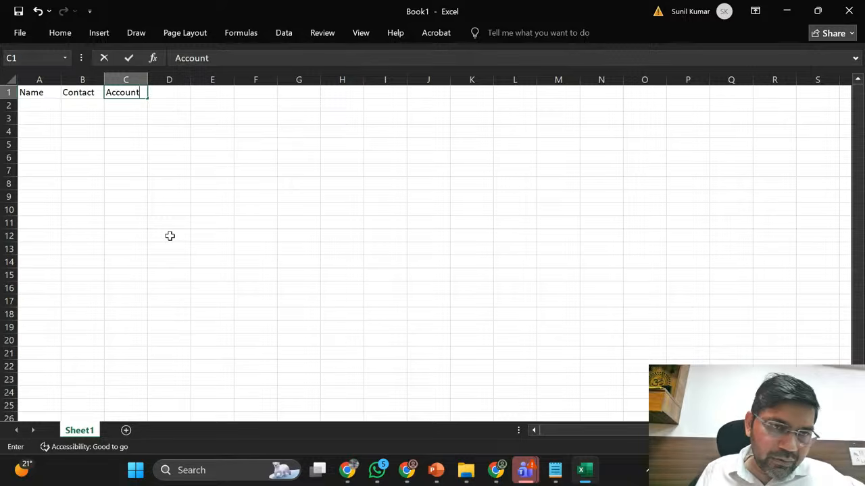
{"action": "key", "text": "Tab"}
{"action": "key", "text": "Left"}
{"action": "key", "text": "Left"}
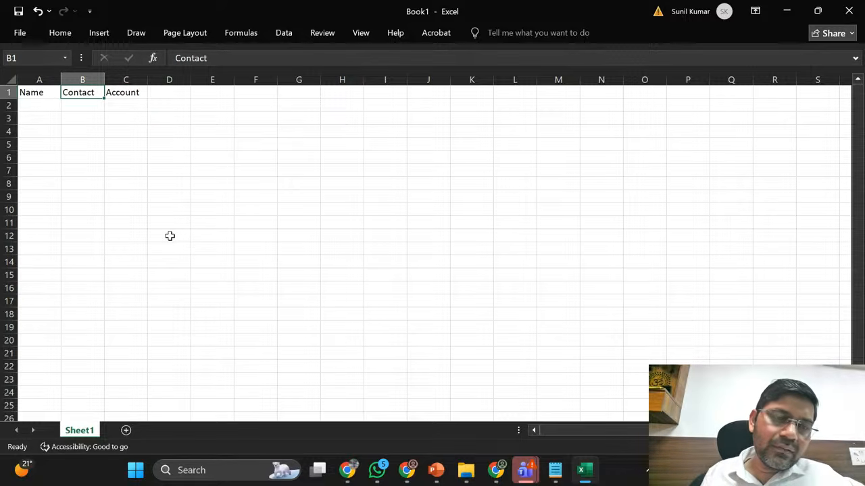
{"action": "key", "text": "Down"}
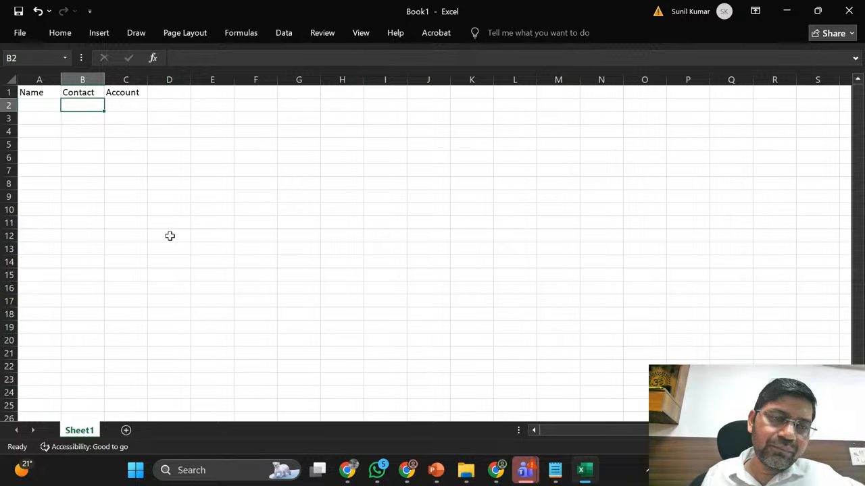
{"action": "key", "text": "Up"}
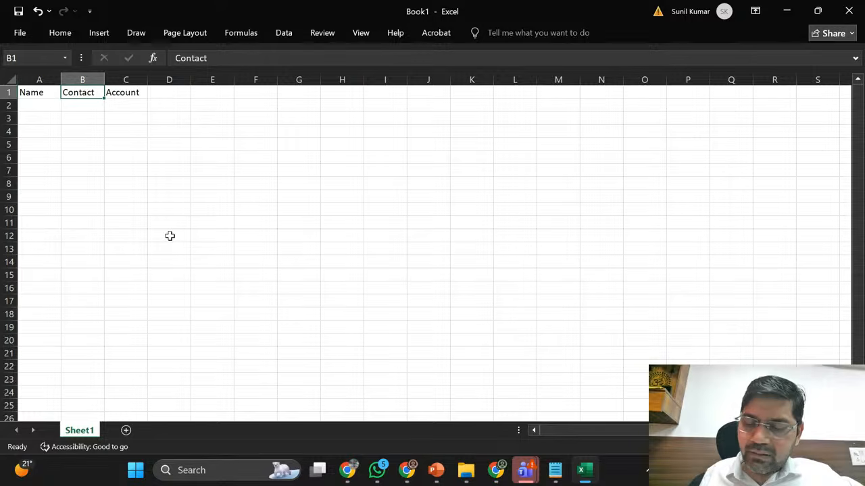
{"action": "key", "text": "Down"}
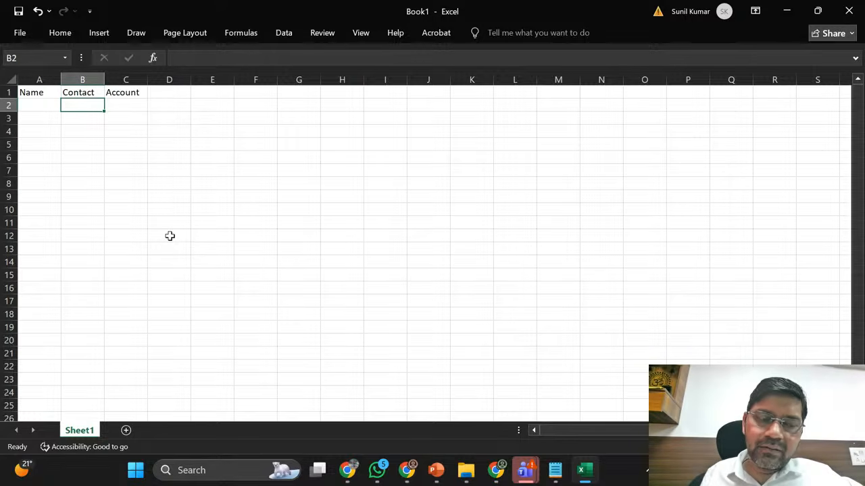
{"action": "key", "text": "Right"}
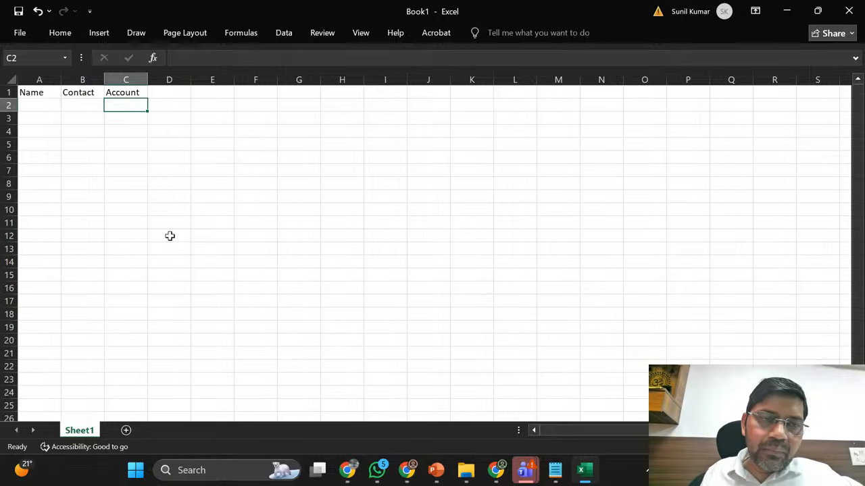
{"action": "key", "text": "Down"}
{"action": "key", "text": "Up"}
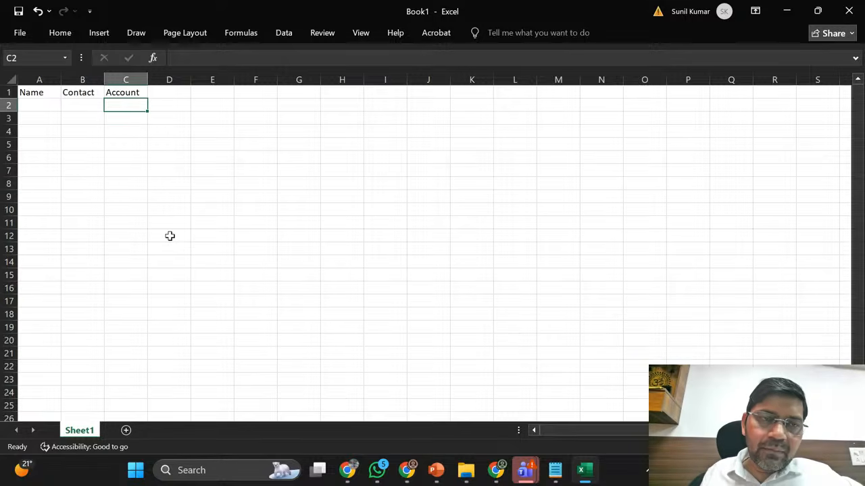
{"action": "key", "text": "Left"}
{"action": "key", "text": "Right"}
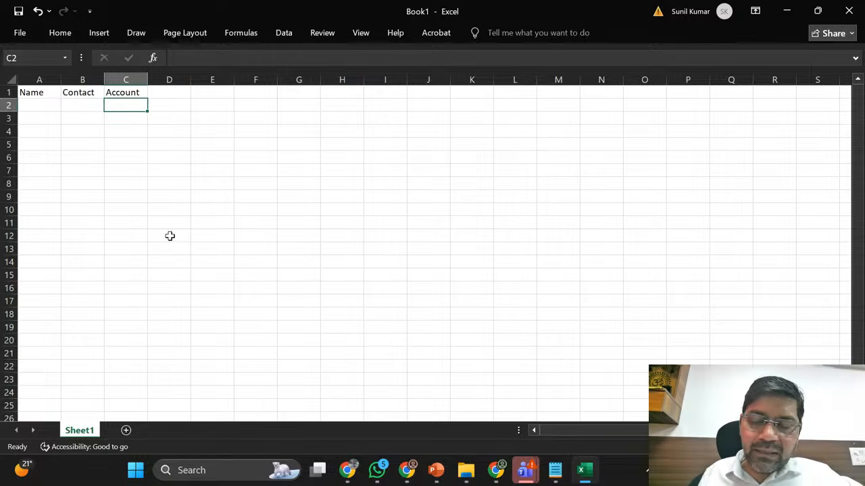
{"action": "key", "text": "Up"}
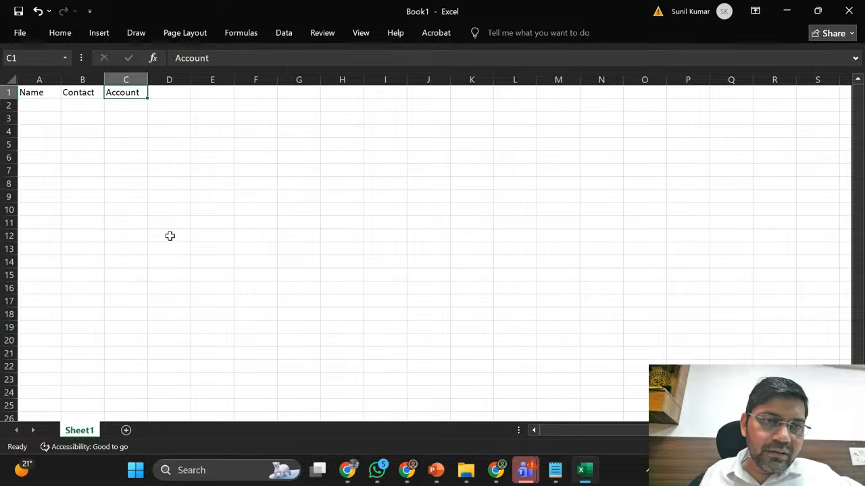
{"action": "key", "text": "Down"}
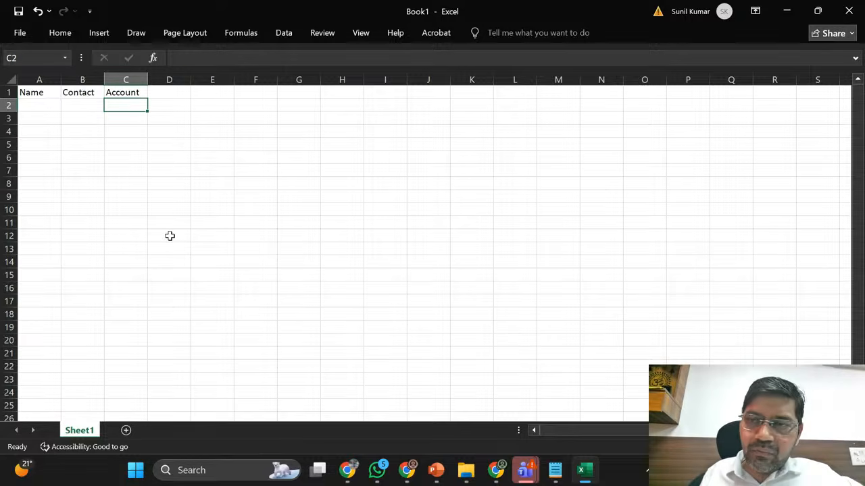
{"action": "key", "text": "Down"}
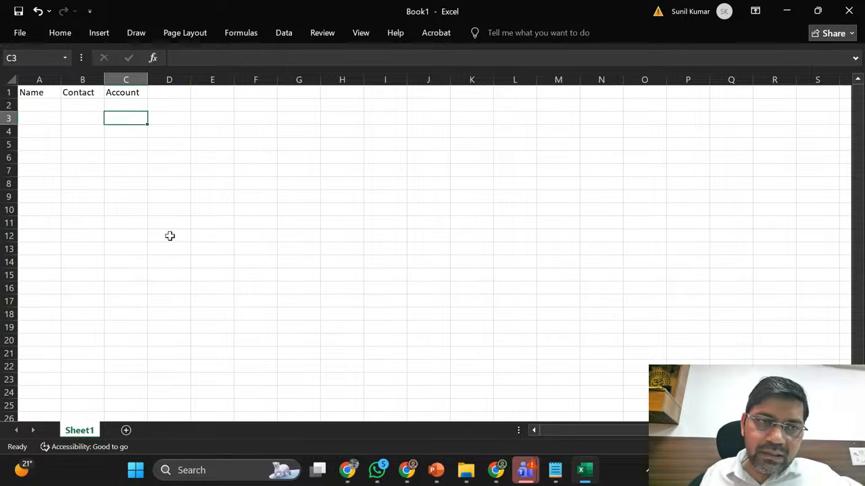
{"action": "key", "text": "Up"}
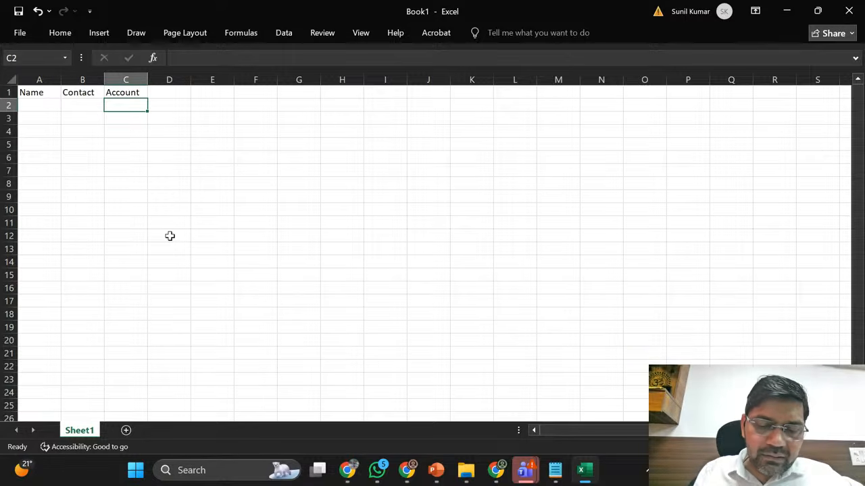
- Enter TCS under Account and the contact's first name under Contact in row 2, widening column B
{"action": "type", "text": "TCS"}
{"action": "key", "text": "ctrl+Return"}
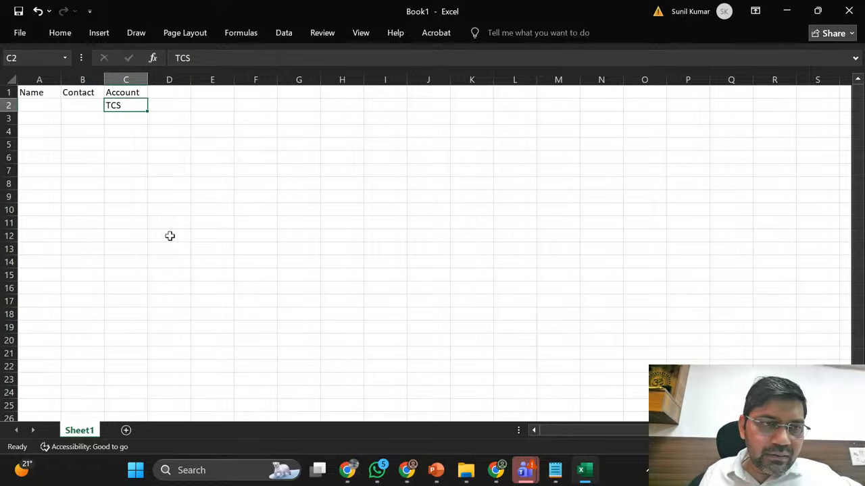
{"action": "key", "text": "Left"}
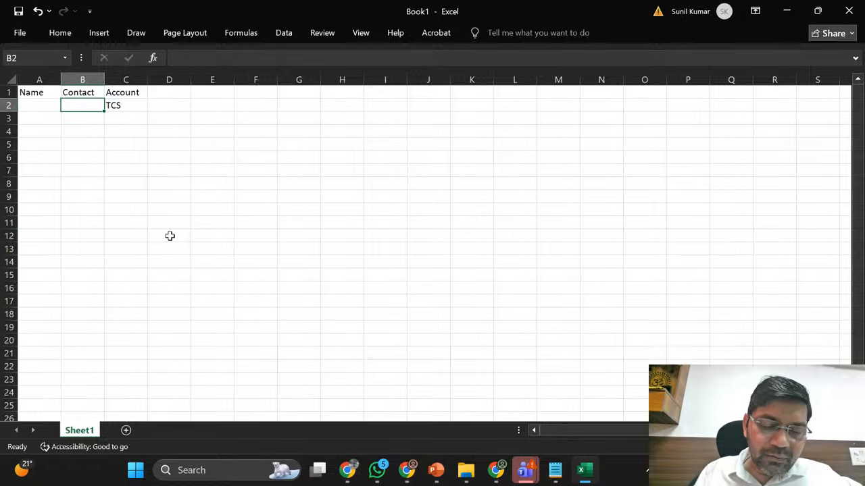
{"action": "type", "text": "Yogend"}
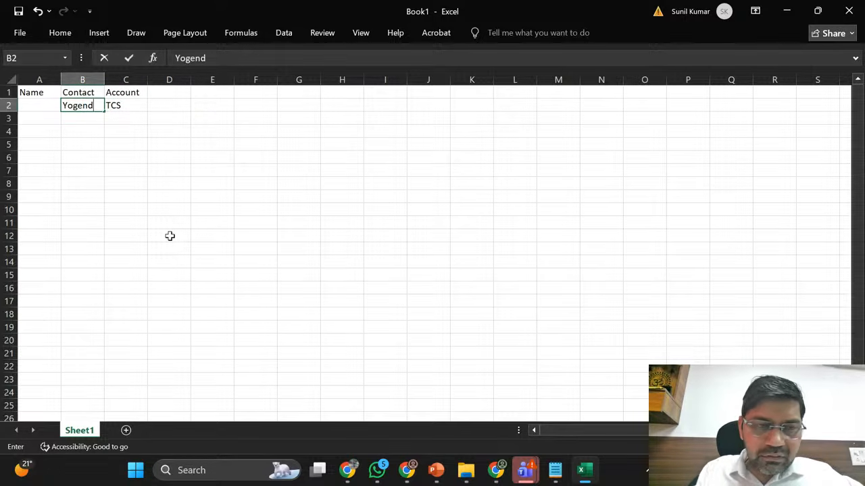
{"action": "type", "text": "ra"}
{"action": "key", "text": "Right"}
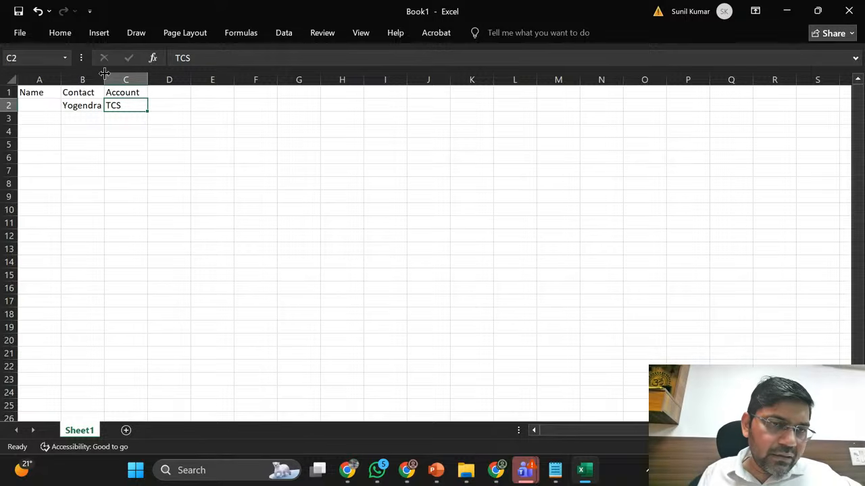
{"action": "left_click_drag", "start_coordinate": [104, 74], "coordinate": [126, 75]}
{"action": "left_click", "coordinate": [196, 108]}
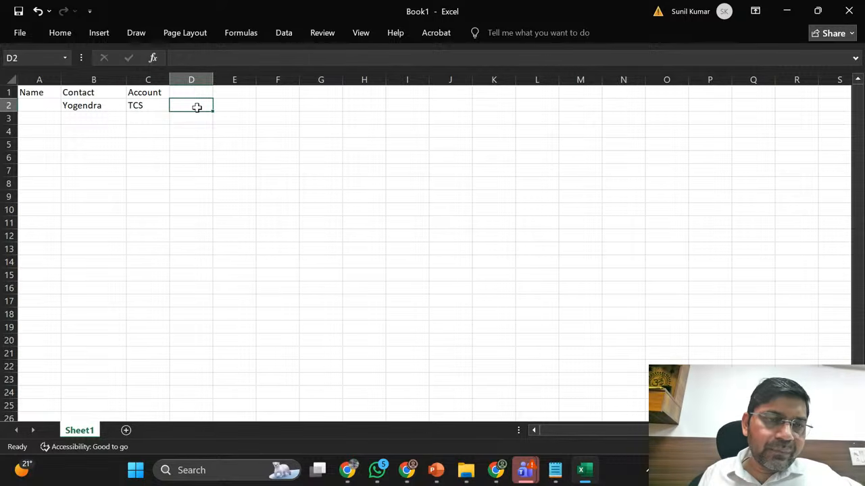
- Enter "BMW for TCS Quotes" under Name in row 2 and auto-fit column A to its contents
{"action": "left_click", "coordinate": [44, 105]}
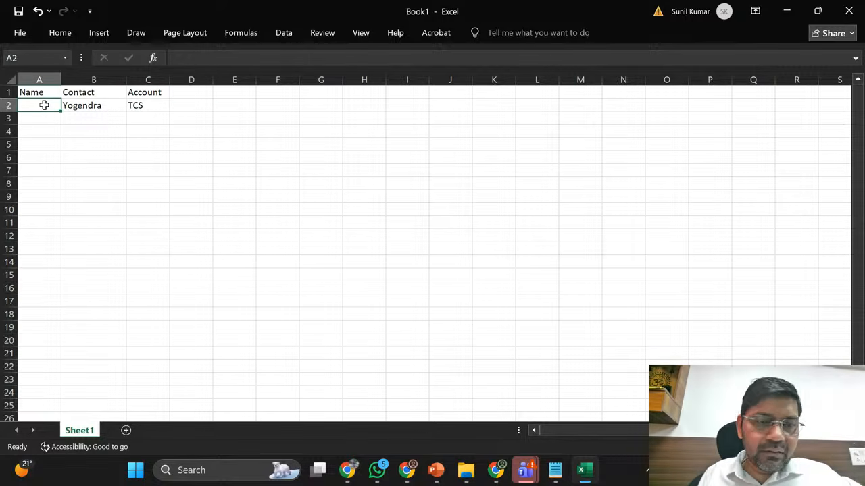
{"action": "type", "text": "B"}
{"action": "key", "text": "BackSpace"}
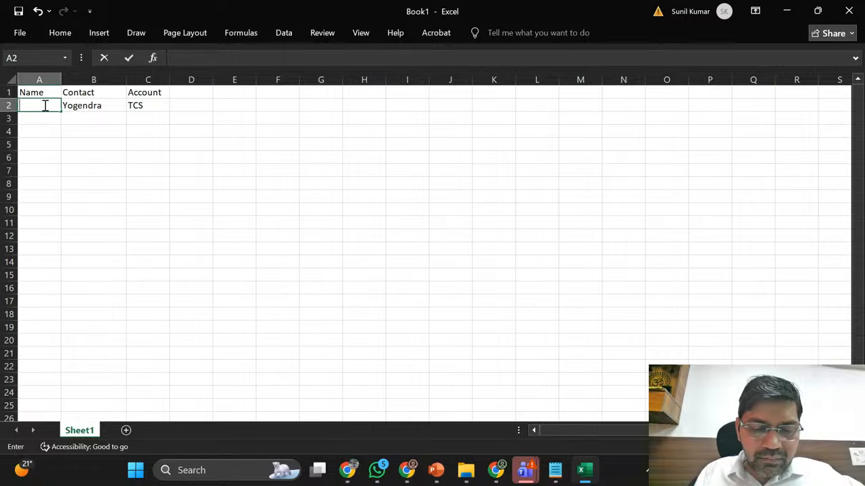
{"action": "type", "text": "Yo"}
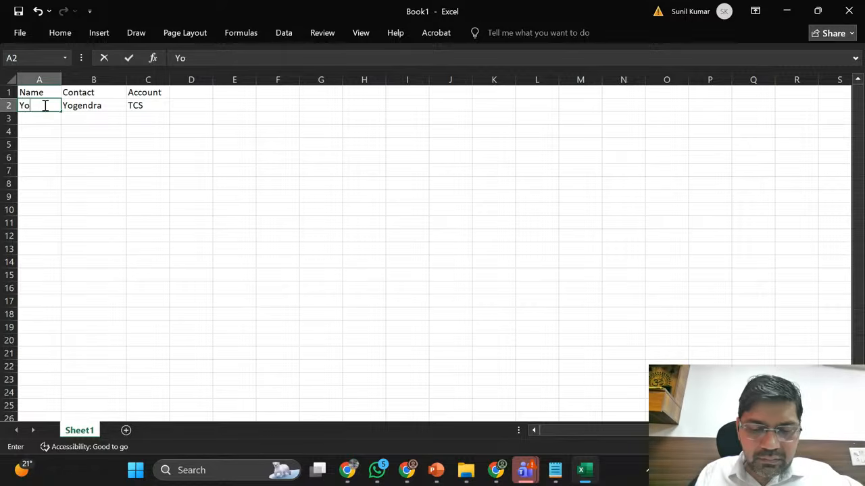
{"action": "key", "text": "BackSpace"}
{"action": "key", "text": "BackSpace"}
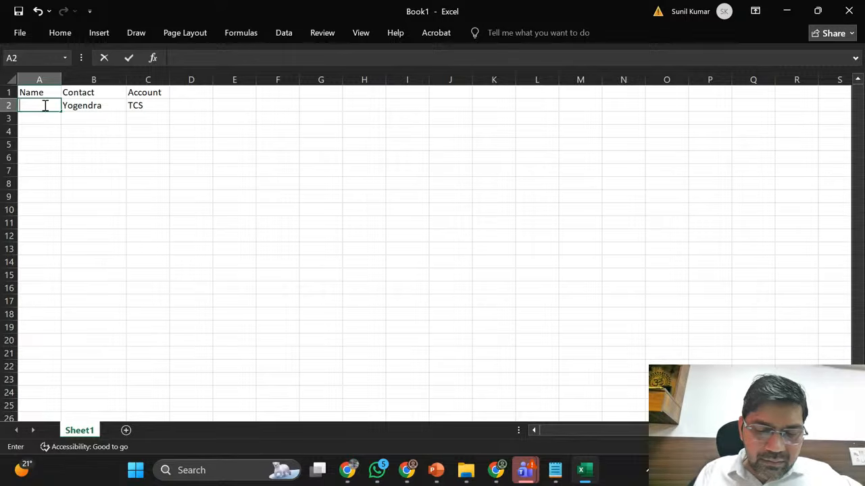
{"action": "type", "text": "BM"}
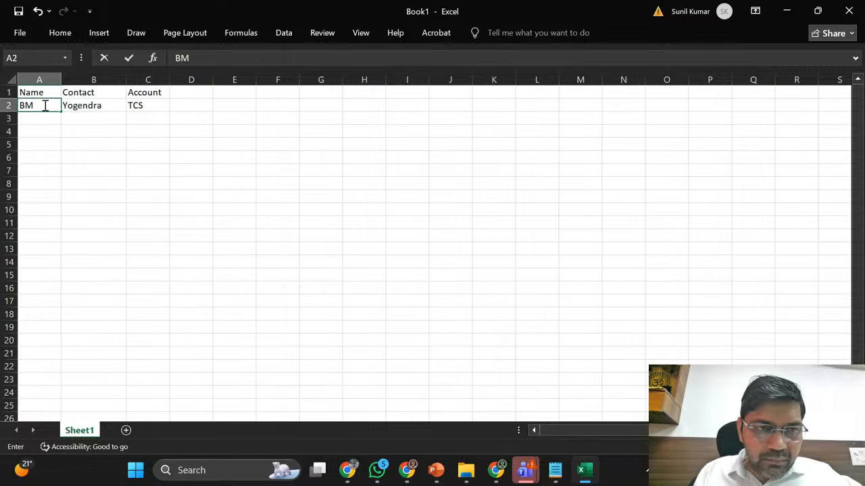
{"action": "type", "text": "W fo"}
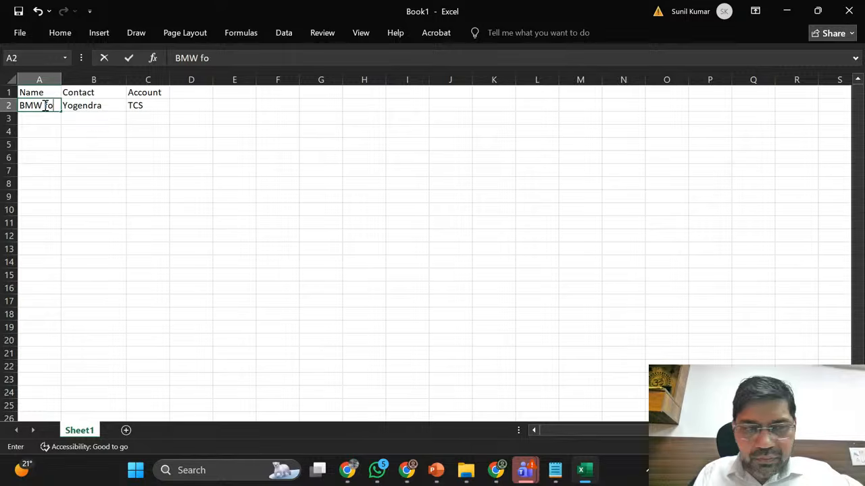
{"action": "type", "text": "r T"}
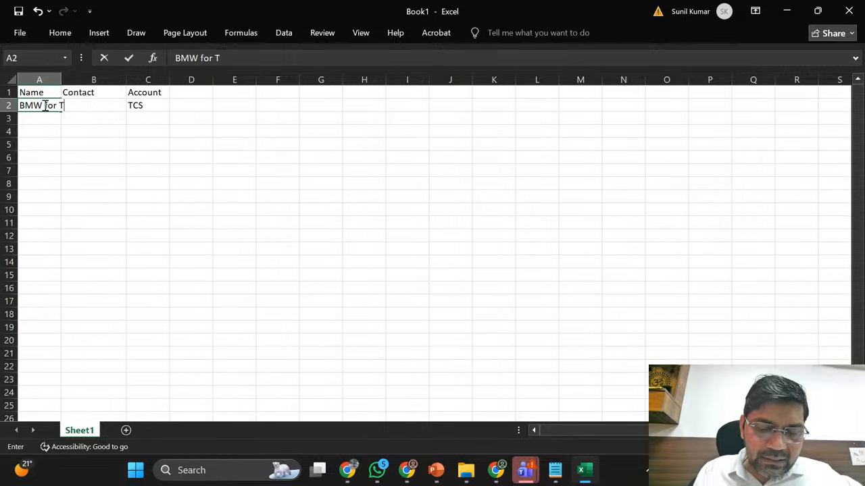
{"action": "type", "text": "CS Quotes"}
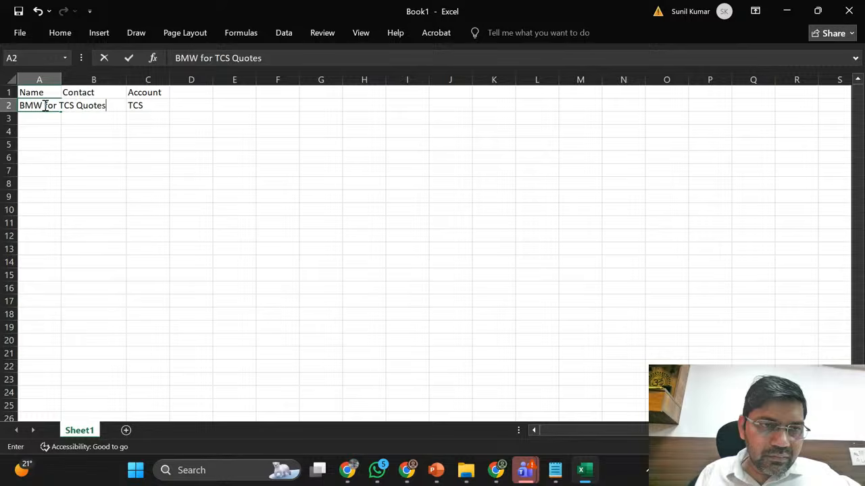
{"action": "key", "text": "Return"}
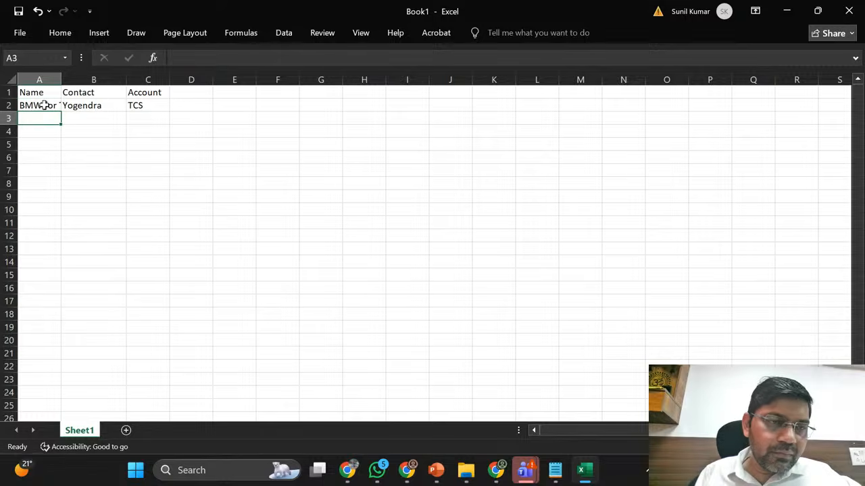
{"action": "double_click", "coordinate": [62, 80]}
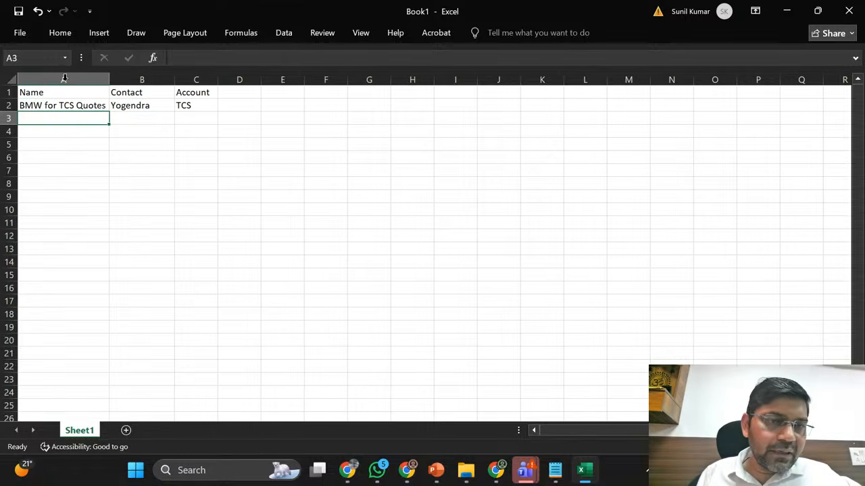
{"action": "left_click", "coordinate": [141, 106]}
{"action": "left_click", "coordinate": [233, 108]}
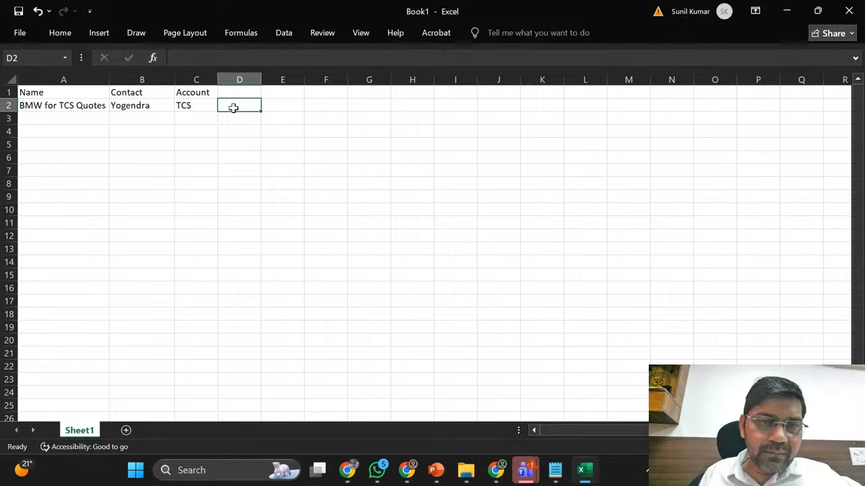
- Add the column headings Budget, Due Date and Location in cells D1 to F1
{"action": "key", "text": "Up"}
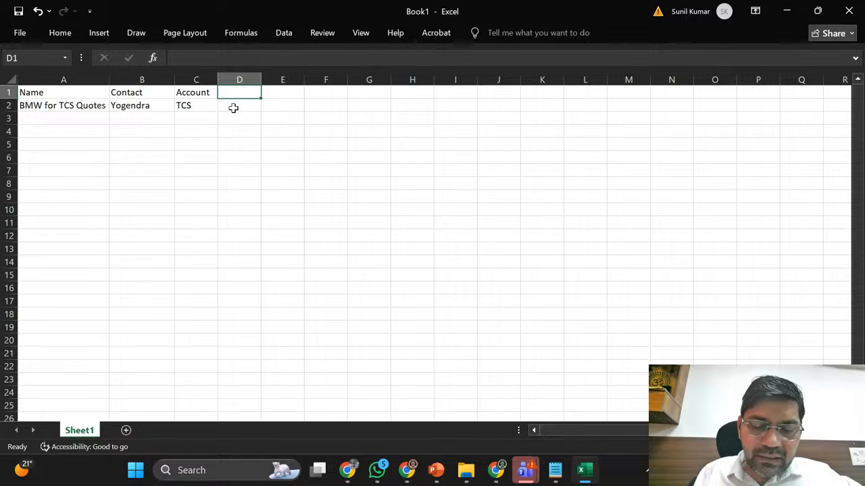
{"action": "type", "text": "Budget"}
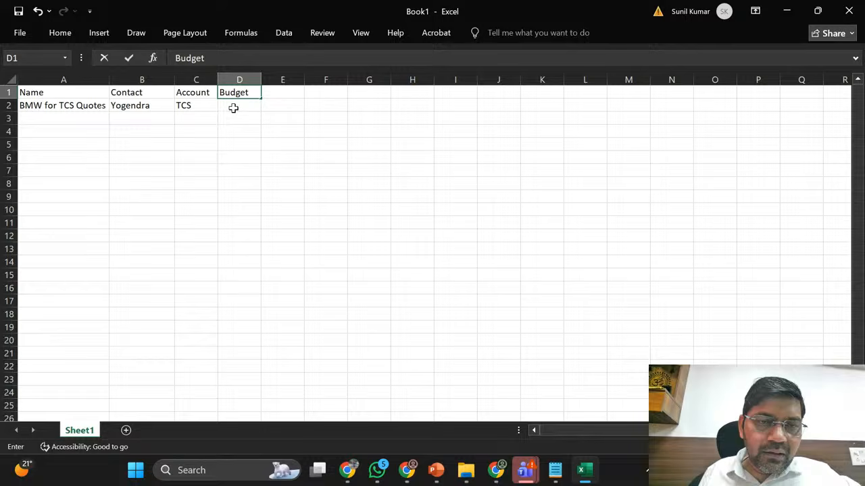
{"action": "key", "text": "Tab"}
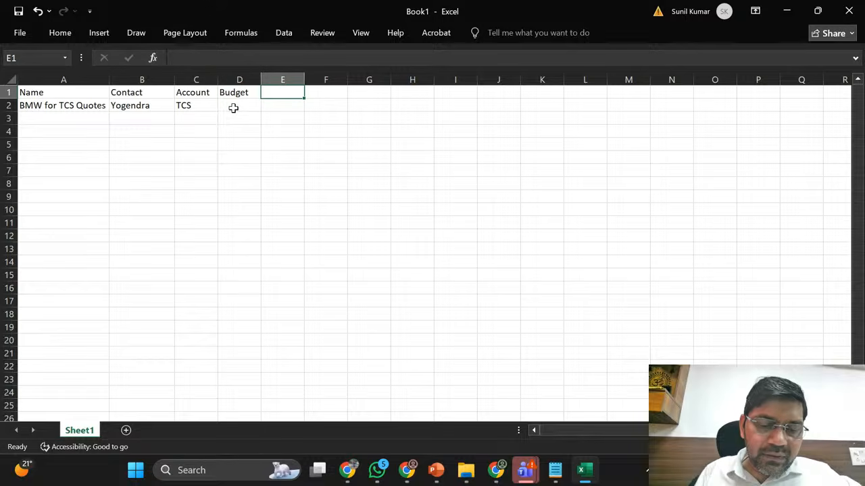
{"action": "type", "text": "Due Date"}
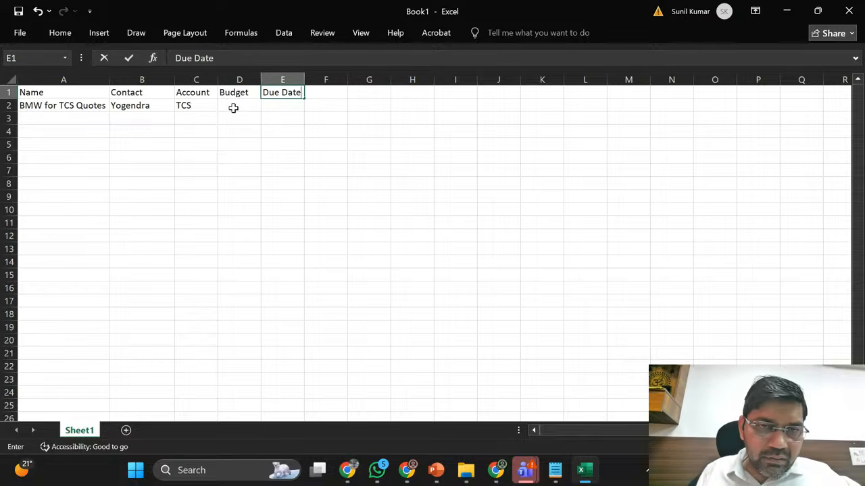
{"action": "key", "text": "Tab"}
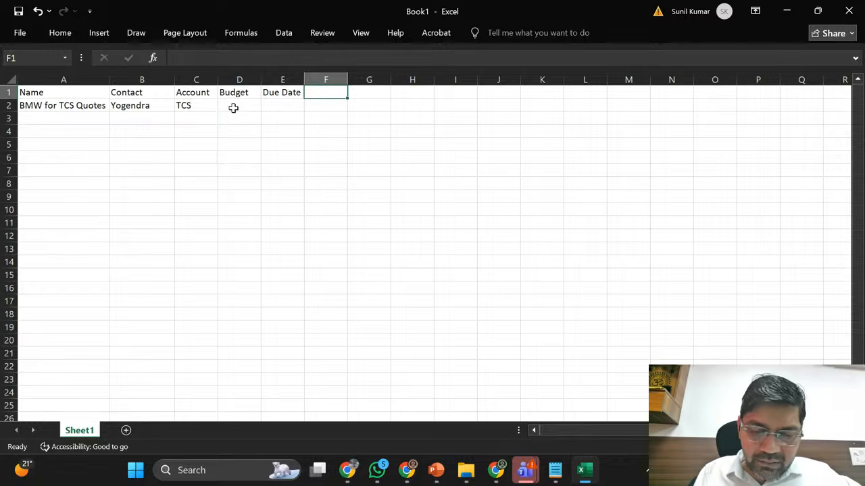
{"action": "type", "text": "Location"}
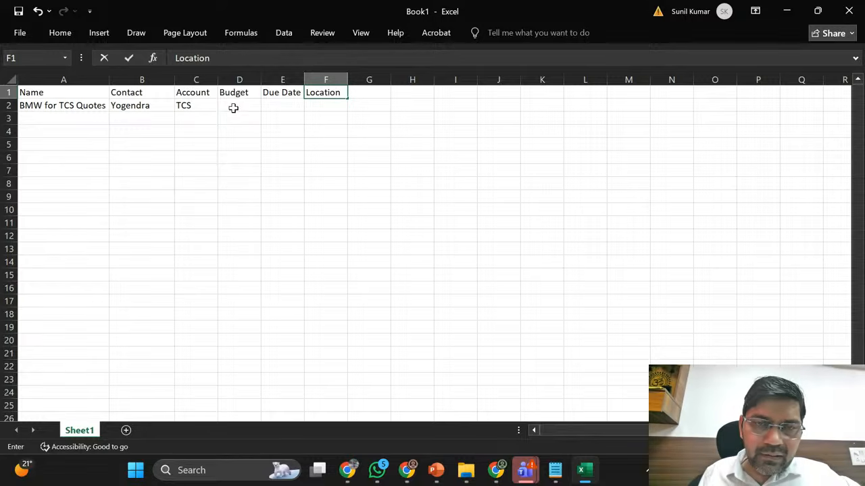
{"action": "key", "text": "Tab"}
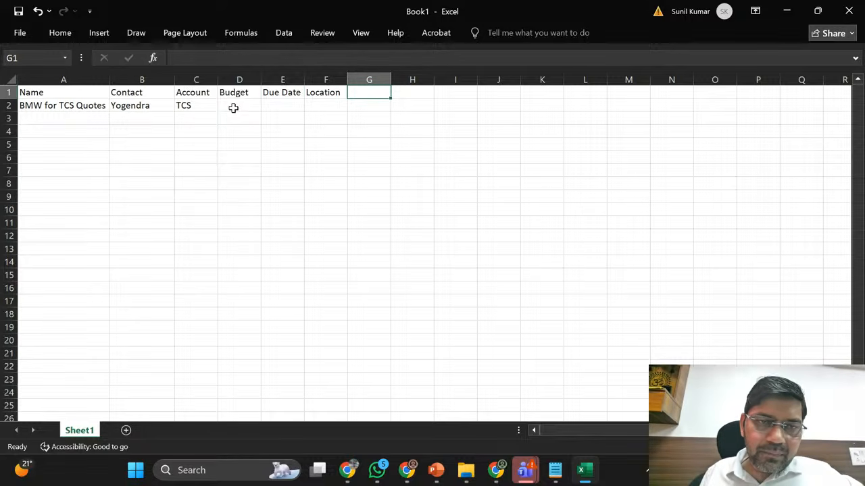
- Fill row 2 with budget 5cr, due date "31st March 2026" and location Delhi, auto-fitting column E to its contents
{"action": "key", "text": "Down"}
{"action": "key", "text": "Left"}
{"action": "key", "text": "Left"}
{"action": "key", "text": "Left"}
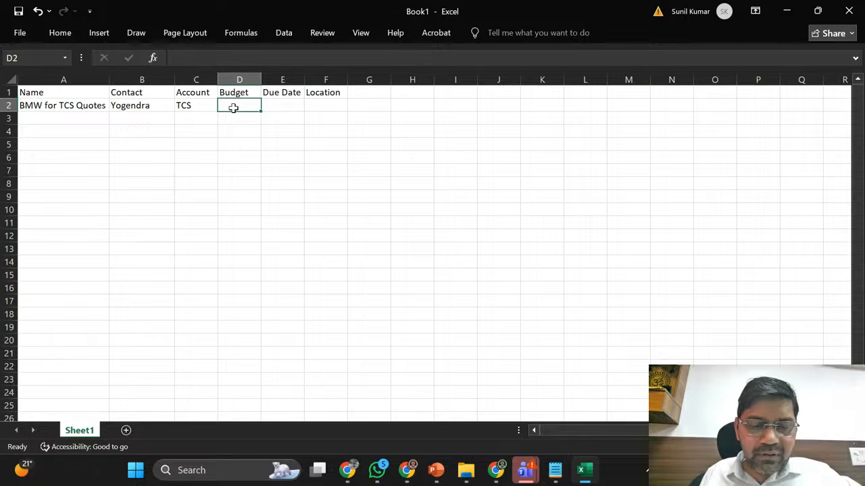
{"action": "type", "text": "5cr"}
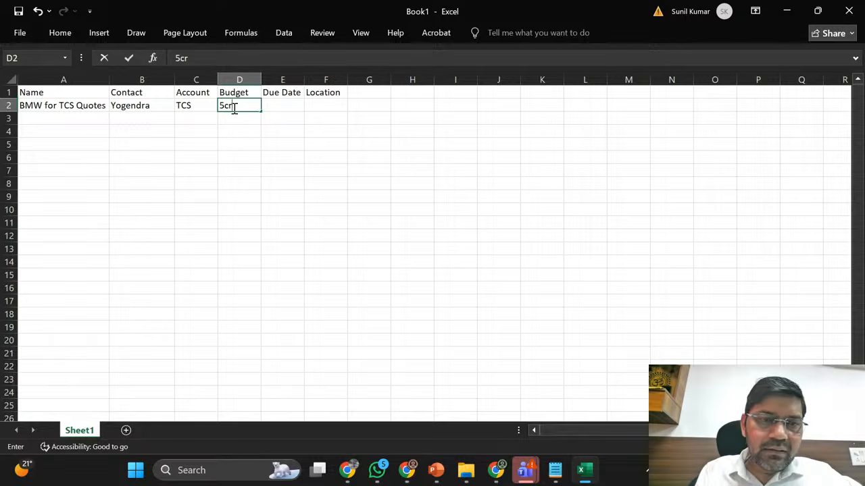
{"action": "key", "text": "Tab"}
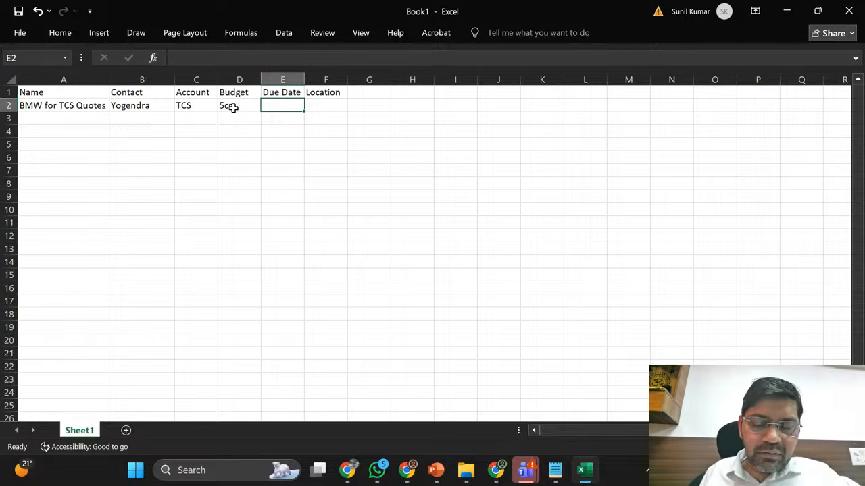
{"action": "type", "text": "31"}
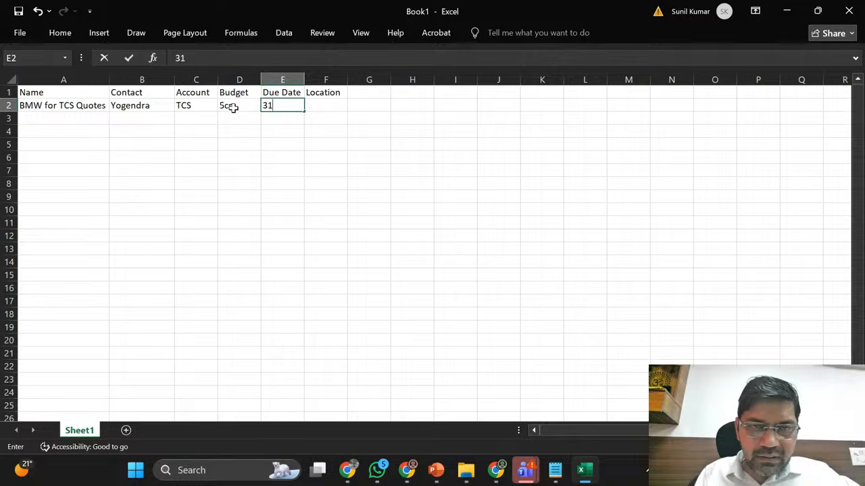
{"action": "type", "text": "st Ma"}
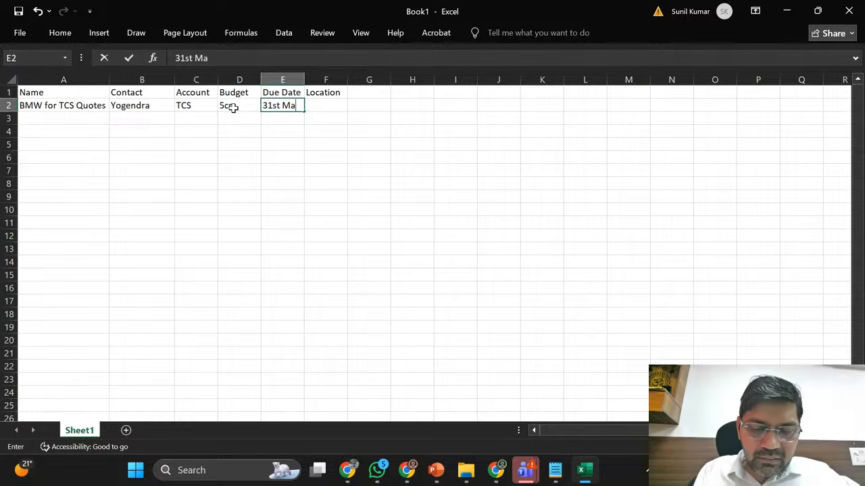
{"action": "type", "text": "rch 2026"}
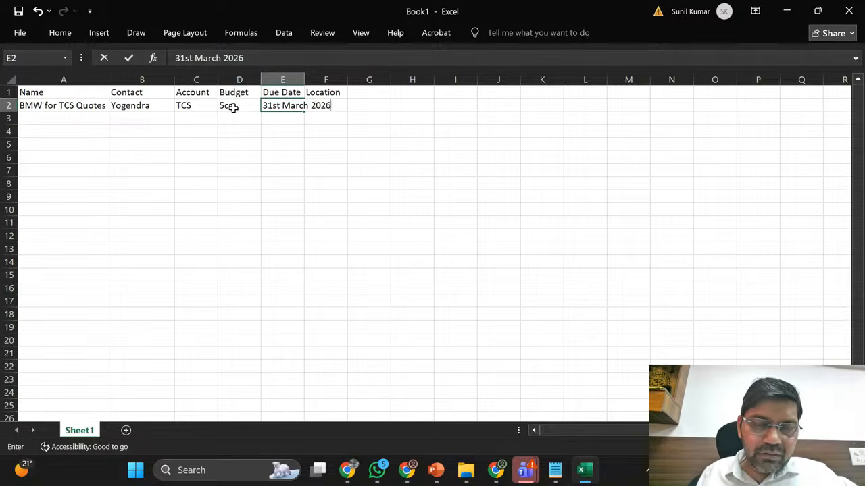
{"action": "key", "text": "Tab"}
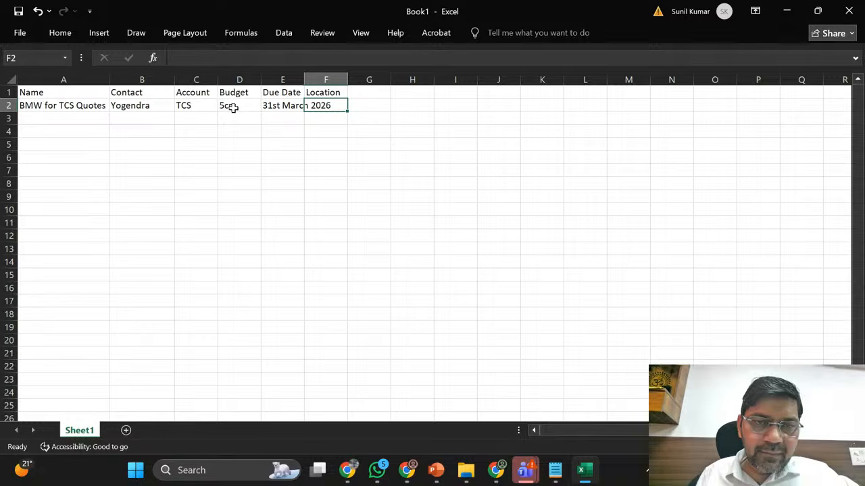
{"action": "double_click", "coordinate": [304, 77]}
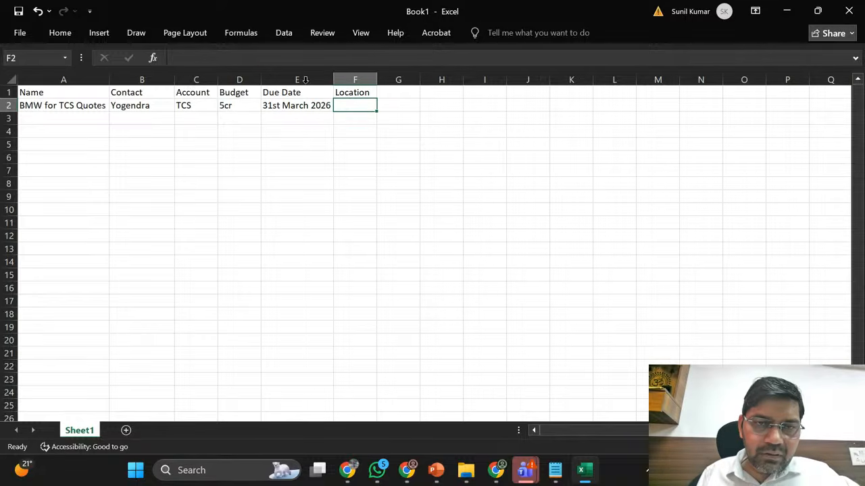
{"action": "type", "text": "Delhi"}
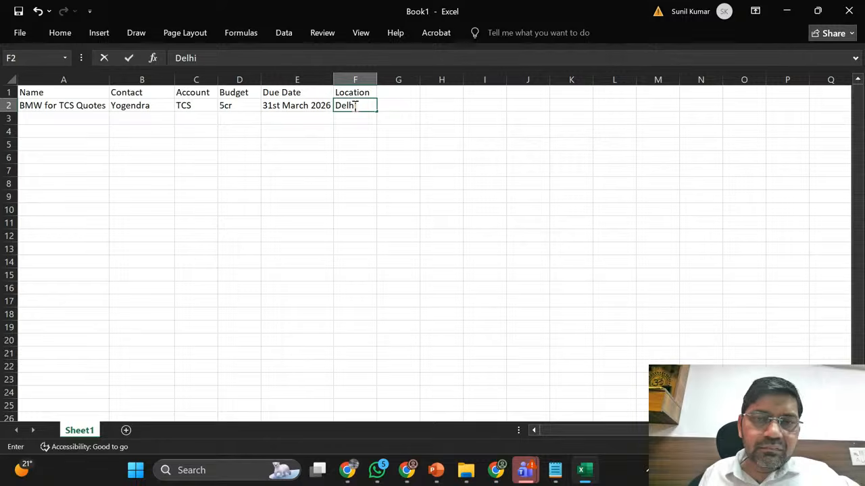
{"action": "key", "text": "Tab"}
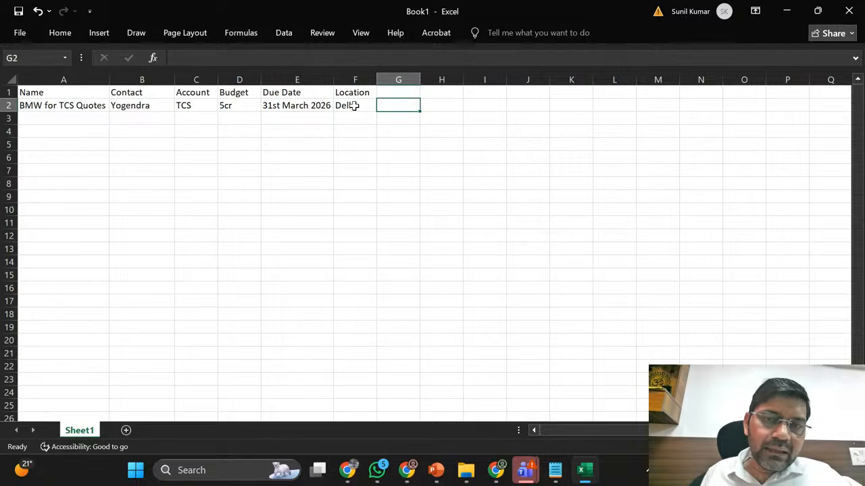
{"action": "key", "text": "Up"}
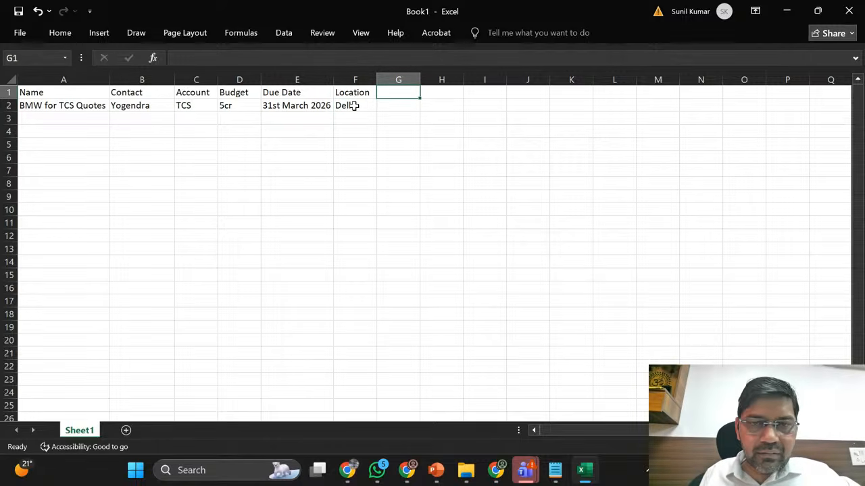
{"action": "key", "text": "Down"}
{"action": "key", "text": "Left"}
{"action": "key", "text": "Left"}
{"action": "key", "text": "Left"}
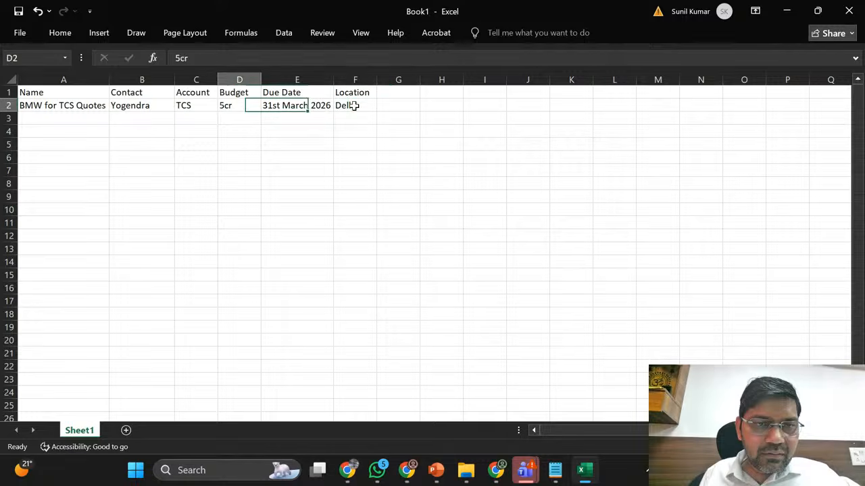
{"action": "key", "text": "Right"}
{"action": "key", "text": "Right"}
{"action": "key", "text": "Right"}
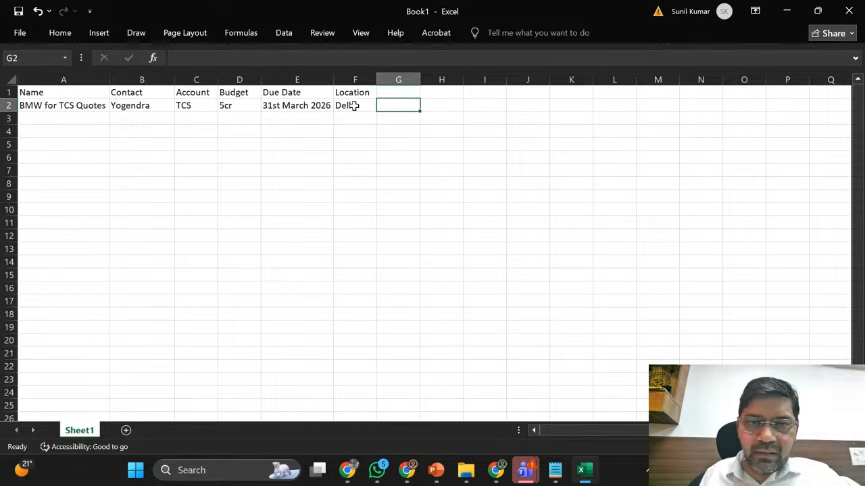
- Replace the Due Date entry in row 2 with the numeric date 31-03-2026
{"action": "key", "text": "Left"}
{"action": "key", "text": "Left"}
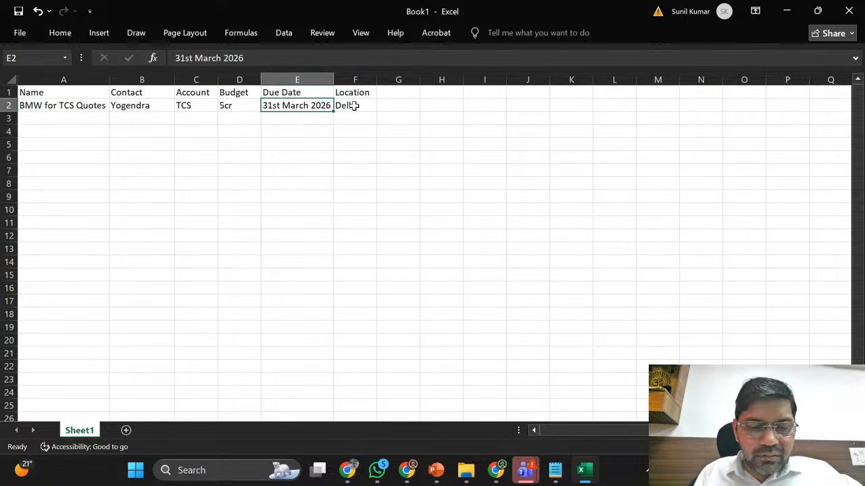
{"action": "type", "text": "31-"}
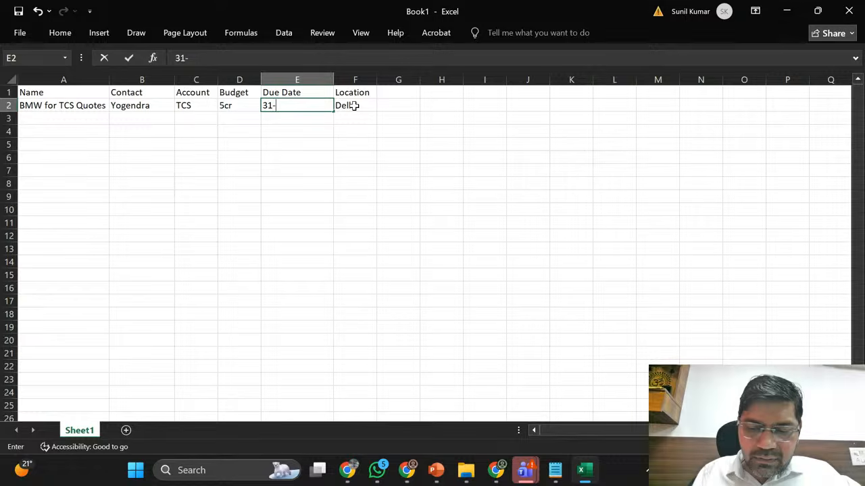
{"action": "type", "text": "03"}
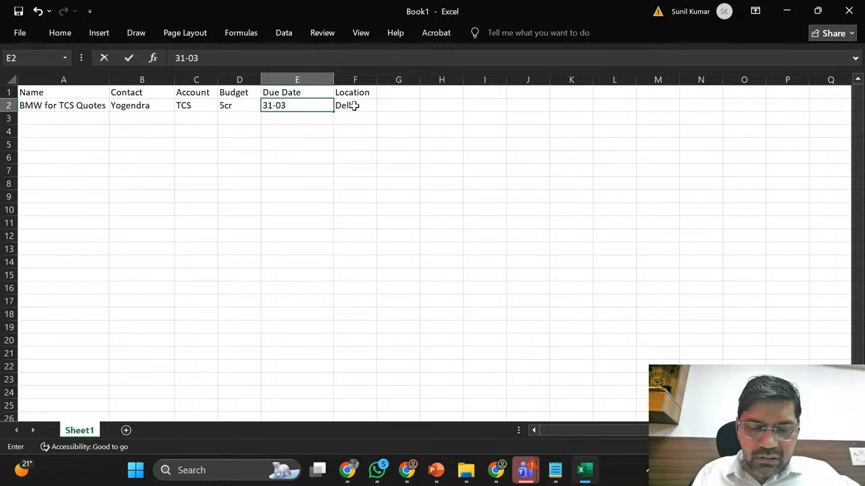
{"action": "type", "text": "-2026"}
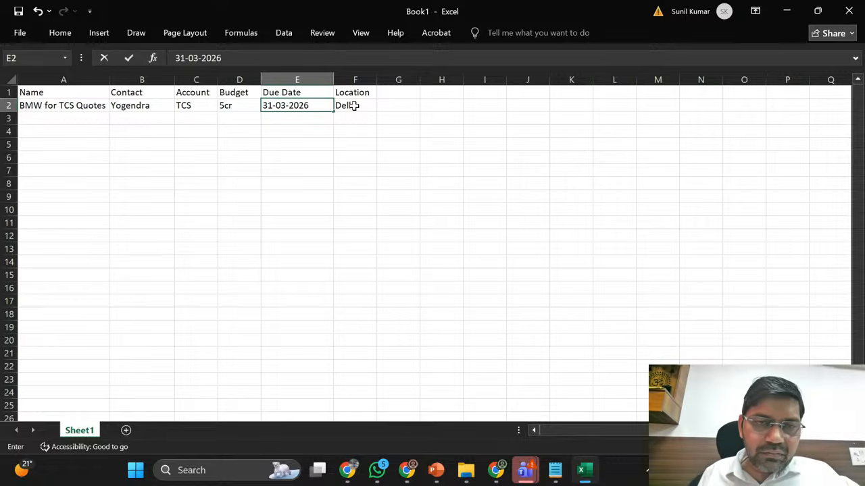
{"action": "key", "text": "Return"}
{"action": "key", "text": "Up"}
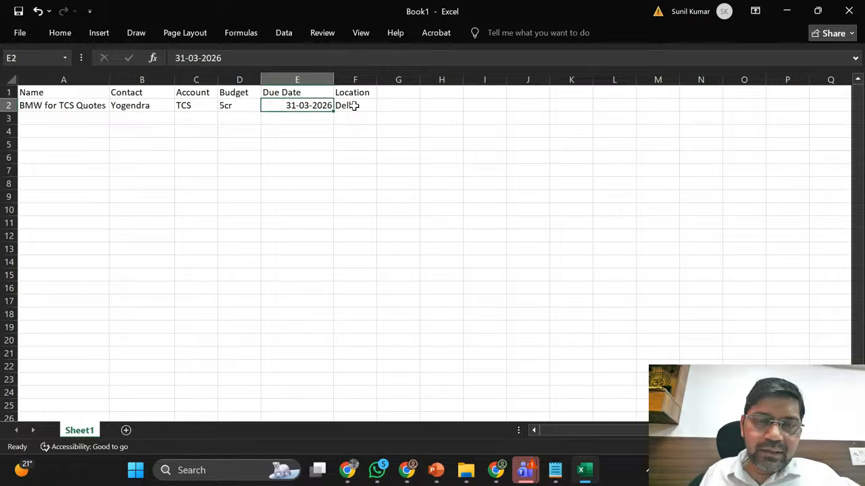
{"action": "left_click", "coordinate": [353, 105]}
{"action": "key", "text": "Right"}
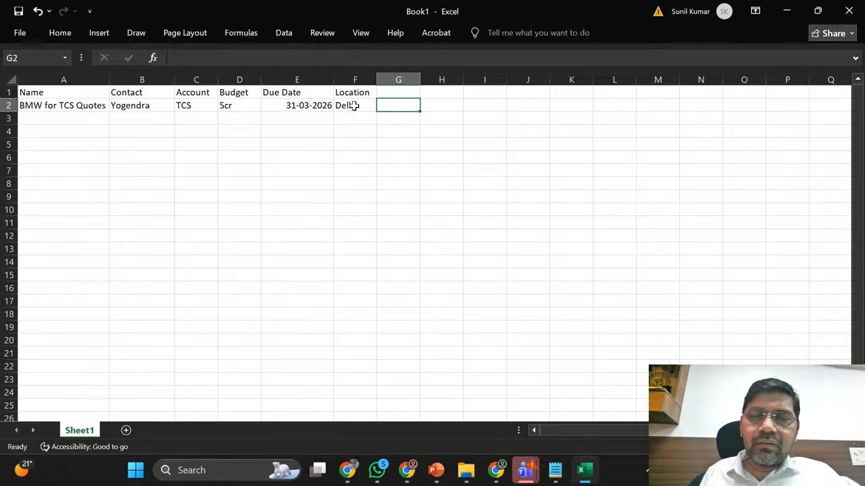
{"action": "key", "text": "Up"}
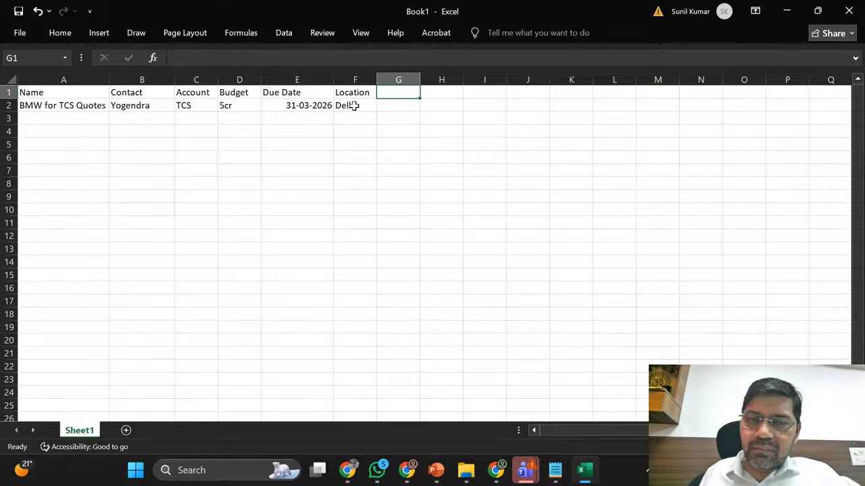
{"action": "key", "text": "Down"}
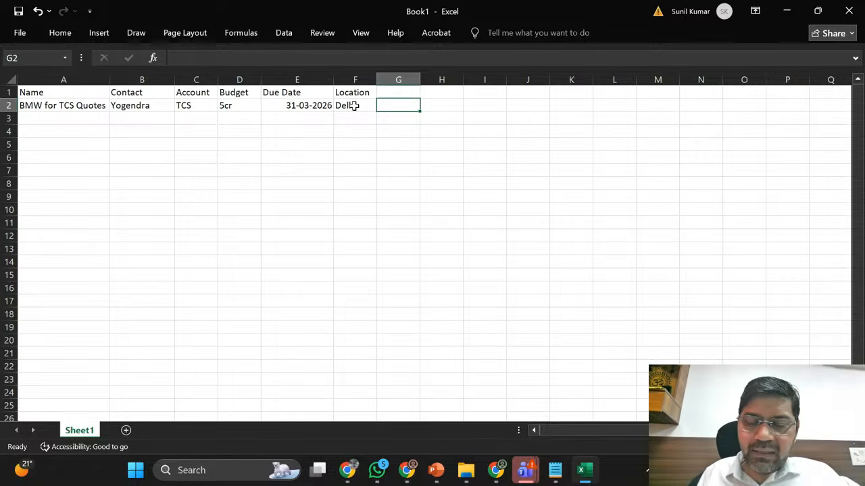
{"action": "key", "text": "Up"}
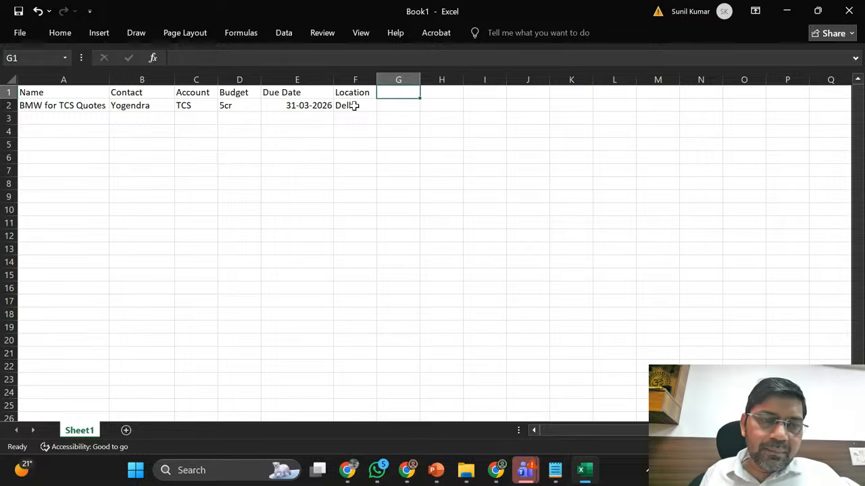
{"action": "key", "text": "Down"}
{"action": "key", "text": "Left"}
{"action": "key", "text": "Left"}
{"action": "key", "text": "Left"}
{"action": "key", "text": "Left"}
{"action": "key", "text": "Left"}
{"action": "key", "text": "Left"}
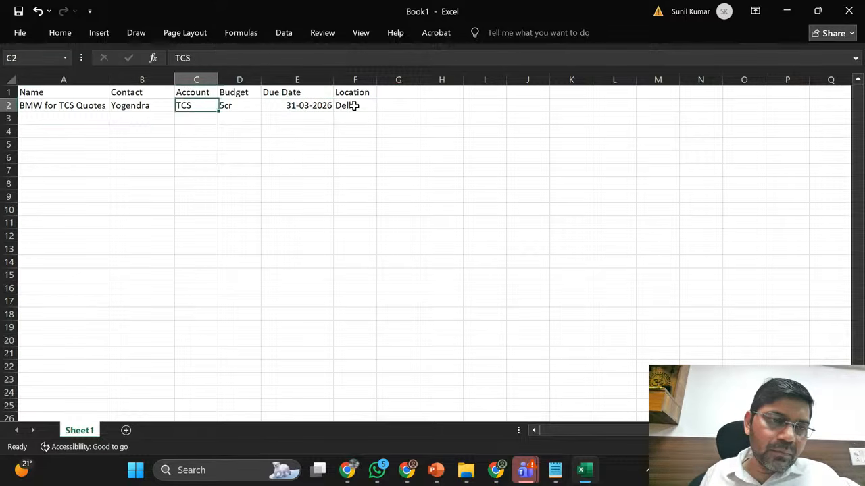
{"action": "key", "text": "Right"}
{"action": "key", "text": "Right"}
{"action": "key", "text": "Right"}
{"action": "key", "text": "Right"}
{"action": "key", "text": "Right"}
{"action": "key", "text": "Right"}
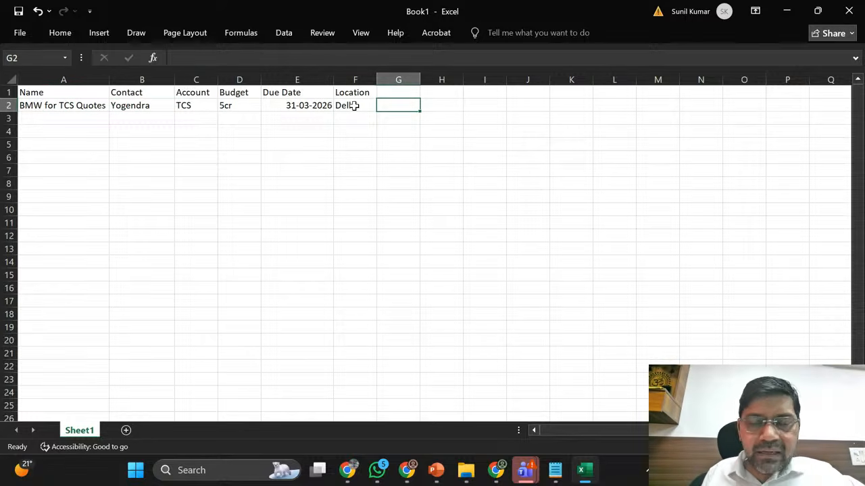
{"action": "key", "text": "Up"}
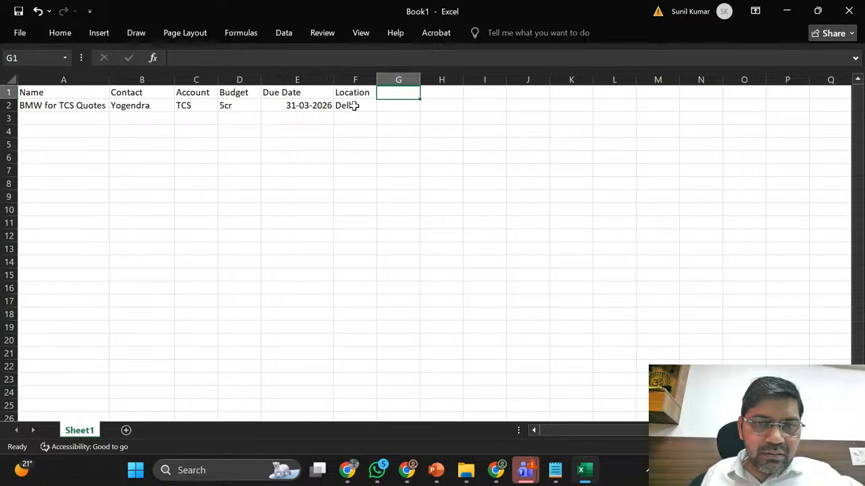
{"action": "key", "text": "Right"}
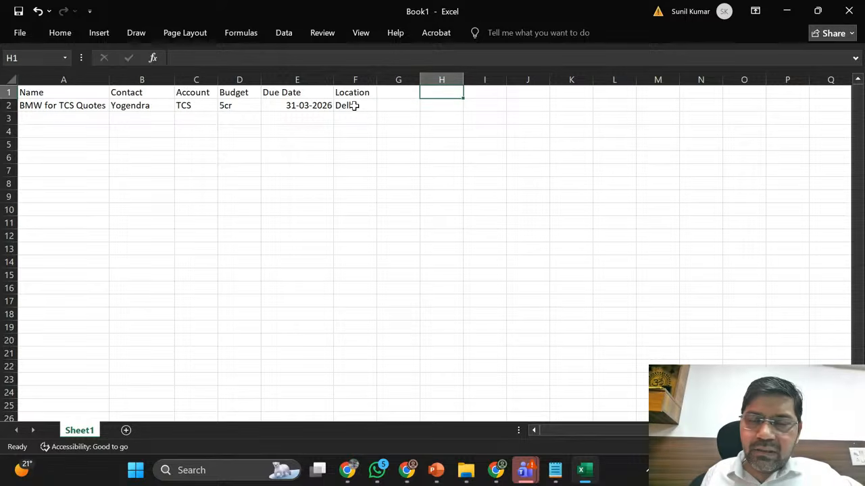
{"action": "key", "text": "Right"}
{"action": "key", "text": "Right"}
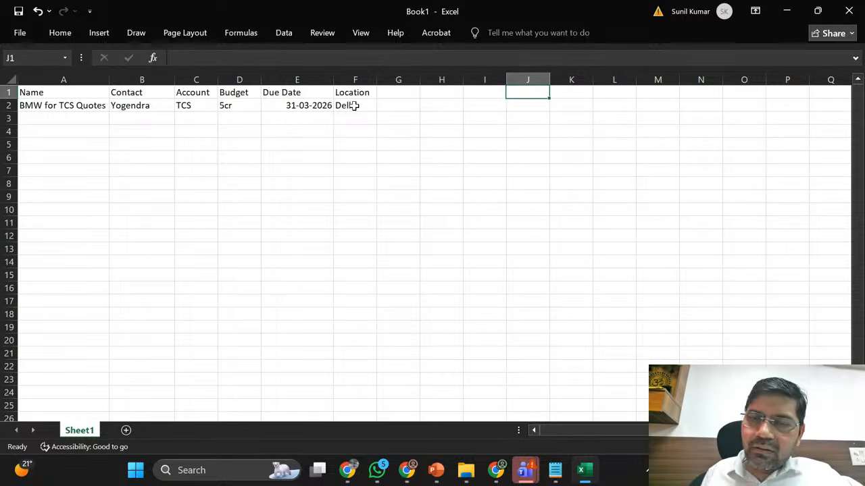
{"action": "key", "text": "Down"}
{"action": "key", "text": "Left"}
{"action": "key", "text": "Left"}
{"action": "key", "text": "Left"}
{"action": "key", "text": "Left"}
{"action": "key", "text": "Left"}
{"action": "key", "text": "Left"}
{"action": "key", "text": "Left"}
{"action": "key", "text": "Left"}
{"action": "key", "text": "Left"}
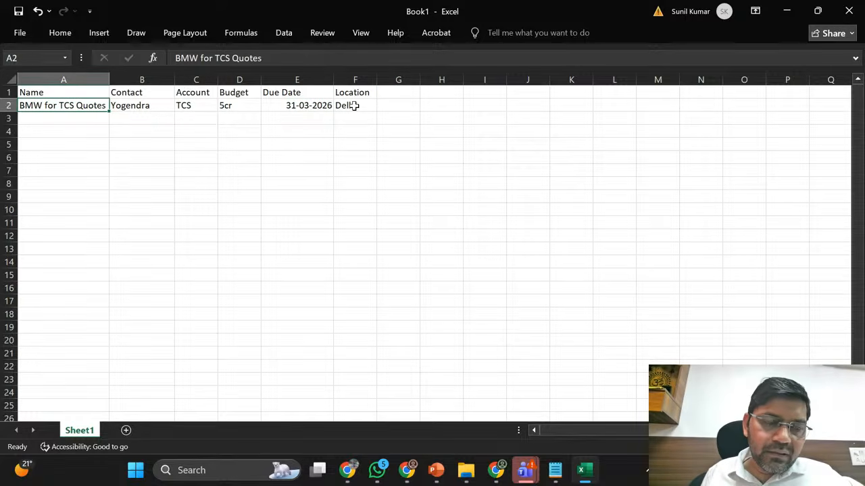
- Copy the opportunity record in A2:F2 and paste it into row 3
{"action": "key", "text": "shift+Right"}
{"action": "key", "text": "shift+Right"}
{"action": "key", "text": "shift+Right"}
{"action": "key", "text": "shift+Right"}
{"action": "key", "text": "shift+Right"}
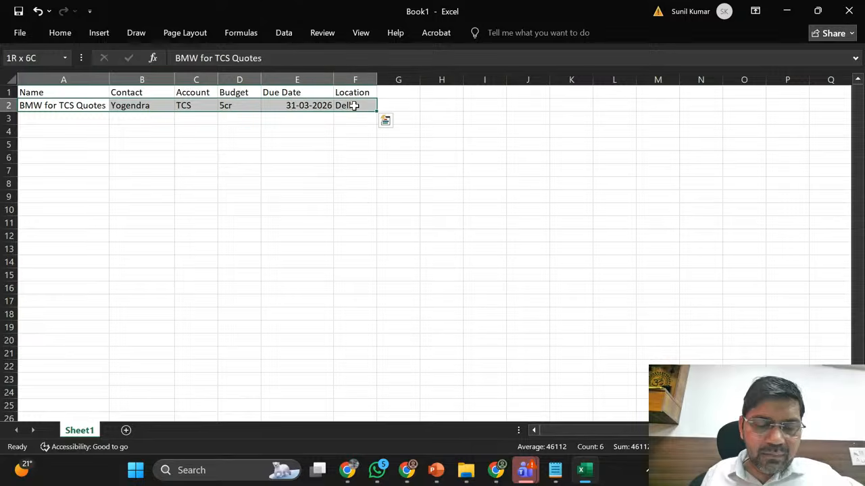
{"action": "key", "text": "ctrl+c"}
{"action": "key", "text": "Down"}
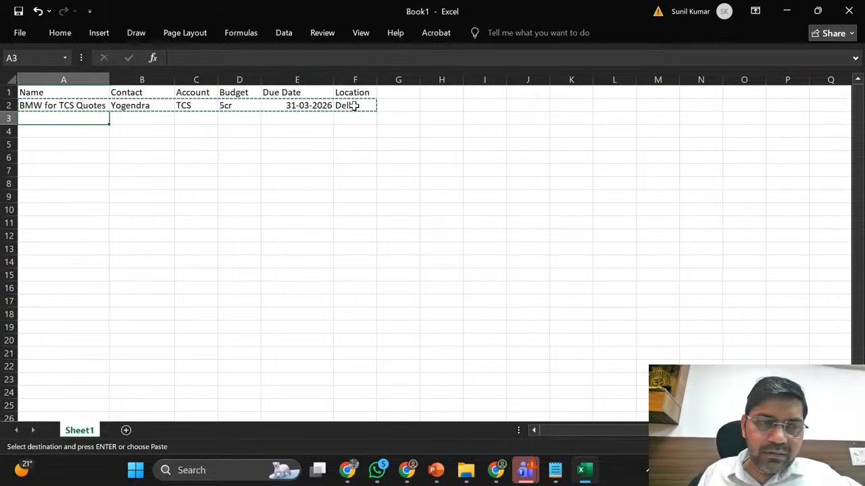
{"action": "key", "text": "Return"}
- Change the copied record in row 3 to account "Info" and enter a different contact's first name
{"action": "key", "text": "Left"}
{"action": "key", "text": "Right"}
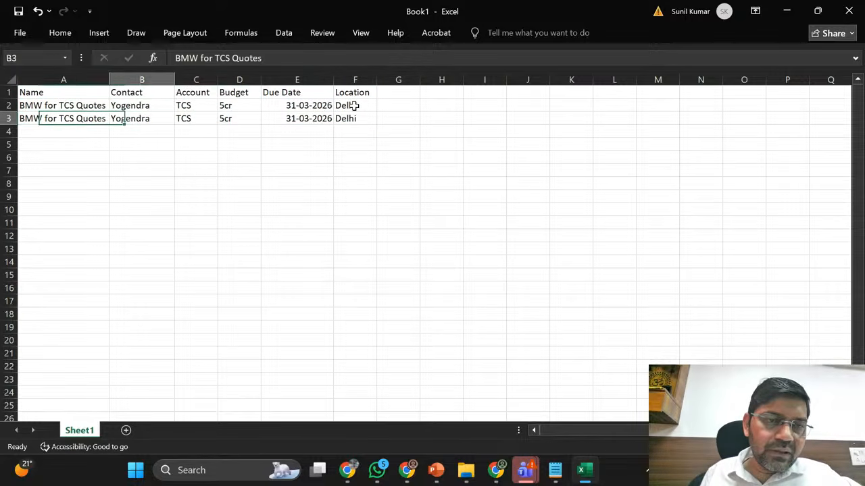
{"action": "key", "text": "Right"}
{"action": "key", "text": "F2"}
{"action": "type", "text": "f"}
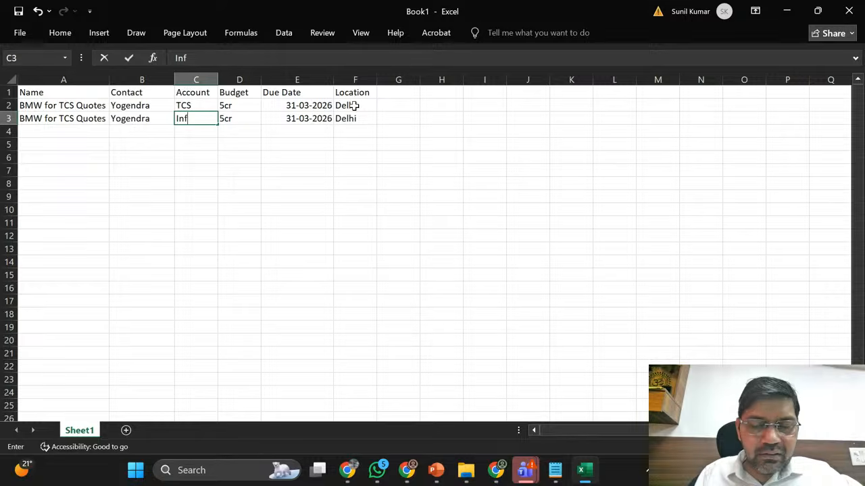
{"action": "type", "text": "o"}
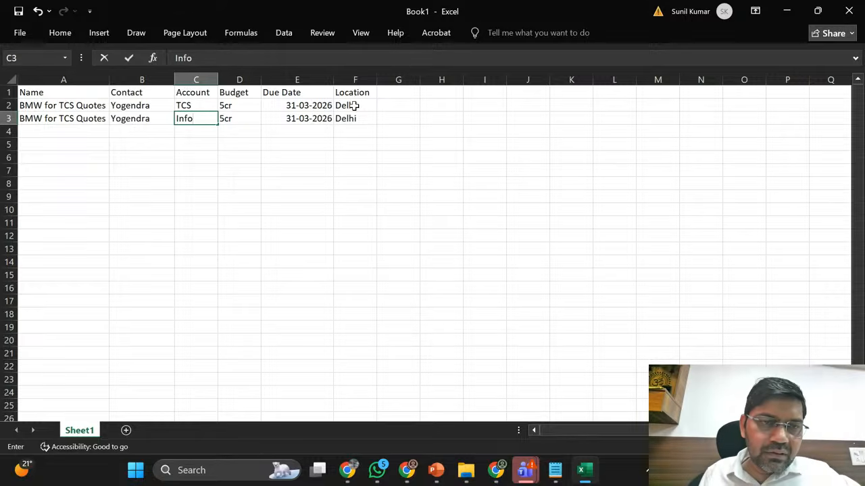
{"action": "key", "text": "Left"}
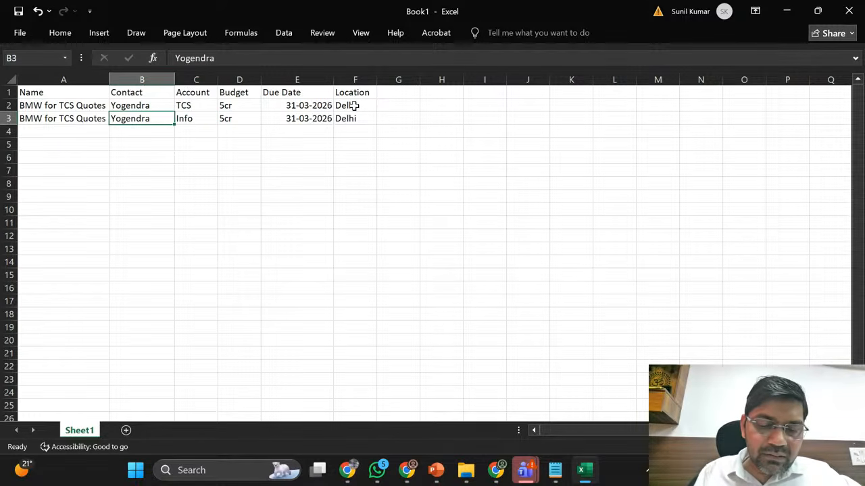
{"action": "type", "text": "Lokendra"}
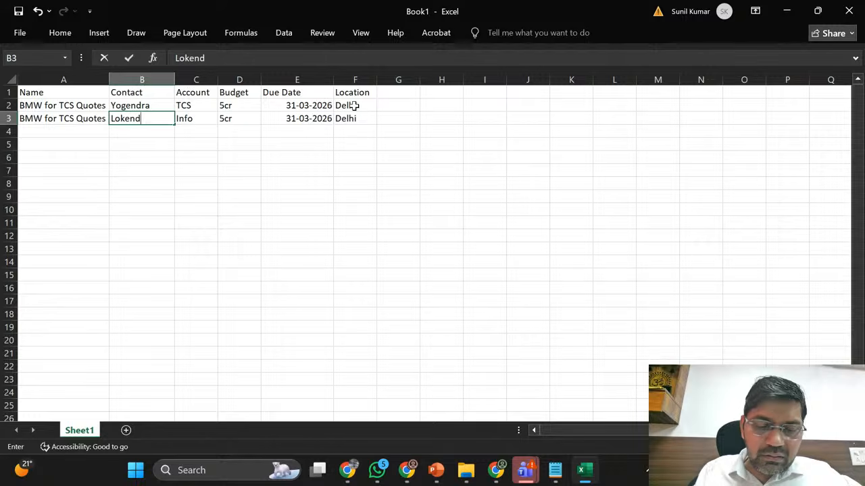
{"action": "key", "text": "Return"}
- Set the Budget in row 3 to "10 CR"
{"action": "key", "text": "Up"}
{"action": "key", "text": "Right"}
{"action": "key", "text": "Right"}
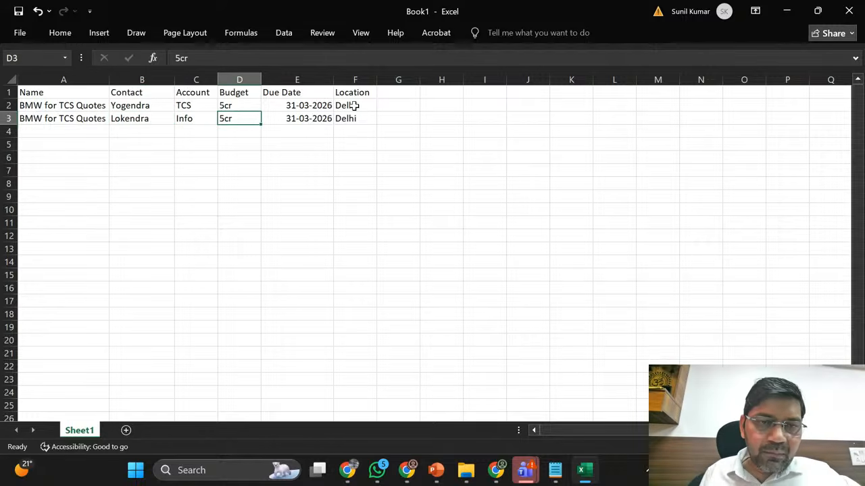
{"action": "type", "text": "10"}
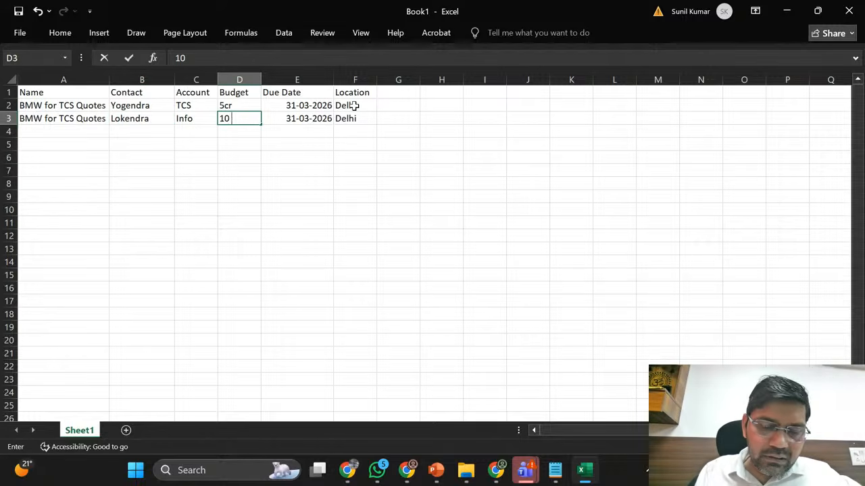
{"action": "type", "text": " CR"}
{"action": "key", "text": "Tab"}
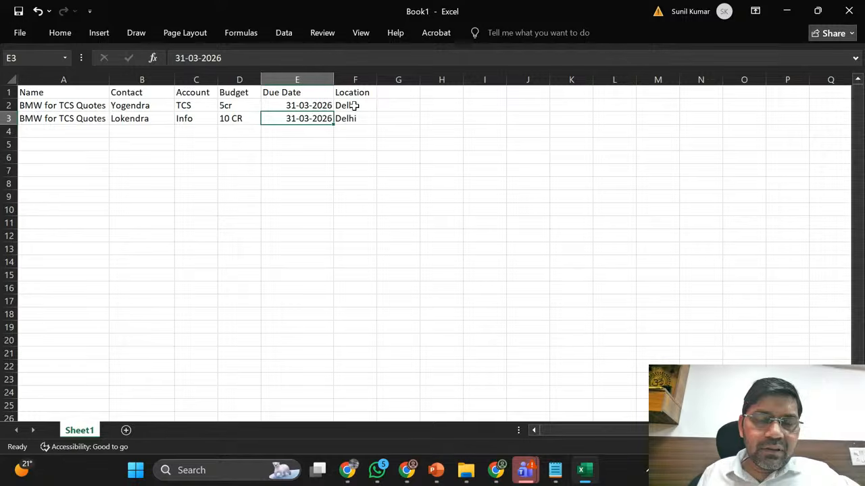
- Change the Due Date in row 3 to 15-03-2026
{"action": "double_click", "coordinate": [305, 118]}
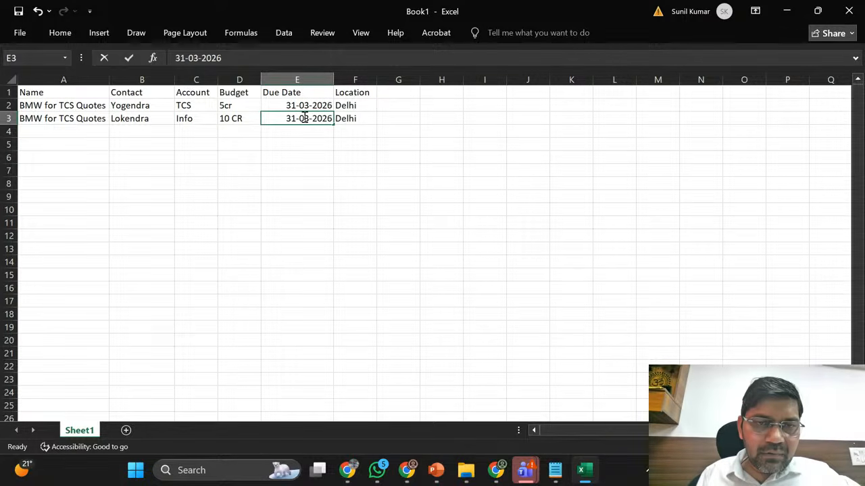
{"action": "key", "text": "shift+Left"}
{"action": "key", "text": "shift+Left"}
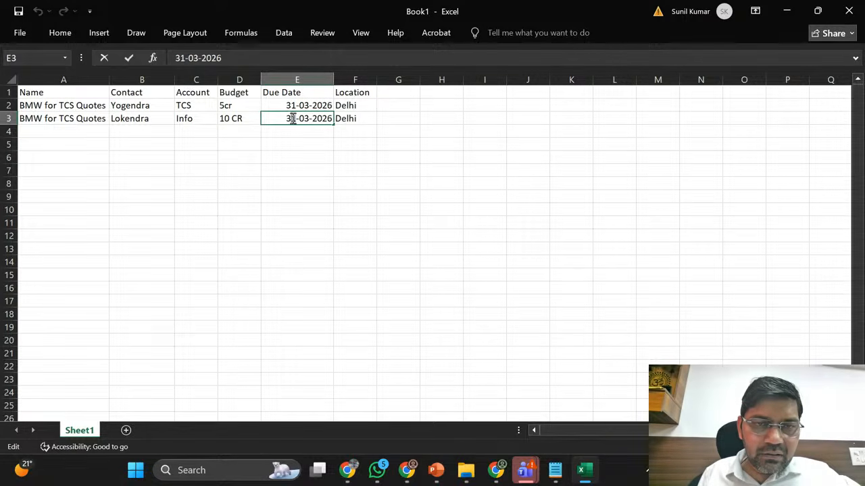
{"action": "type", "text": "15"}
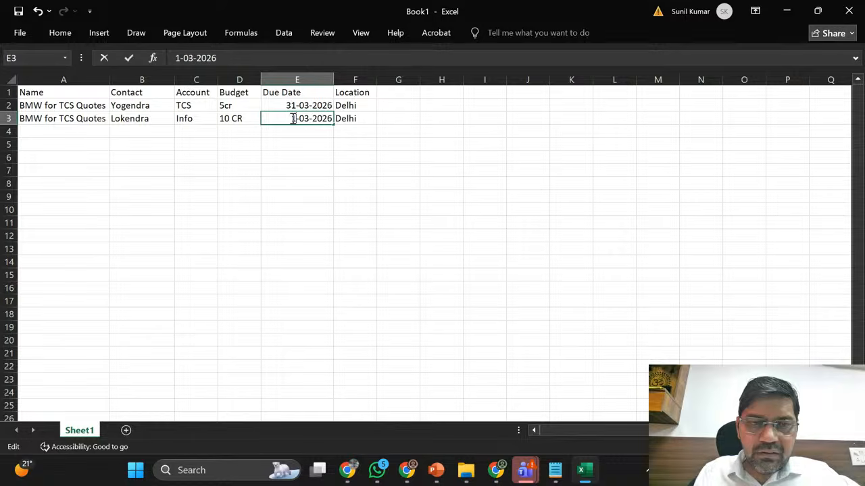
{"action": "key", "text": "Return"}
{"action": "key", "text": "Up"}
{"action": "key", "text": "Right"}
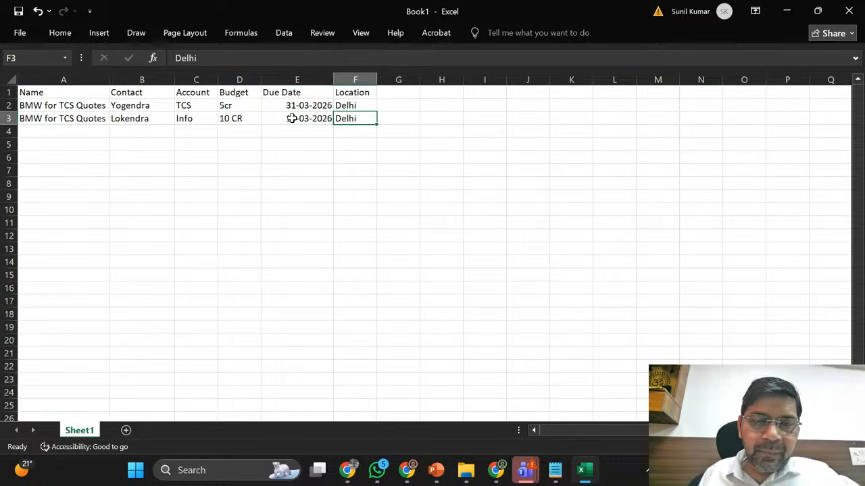
{"action": "key", "text": "Left"}
{"action": "key", "text": "Left"}
{"action": "key", "text": "Left"}
{"action": "key", "text": "Left"}
{"action": "key", "text": "Left"}
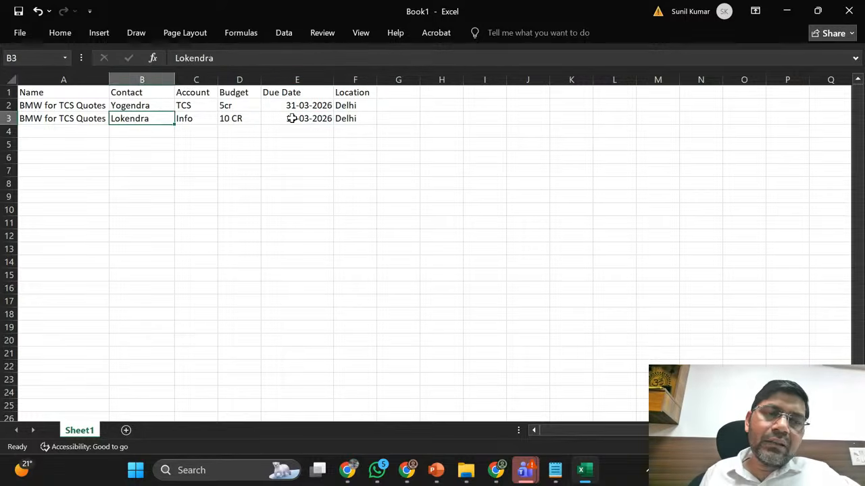
{"action": "key", "text": "Right"}
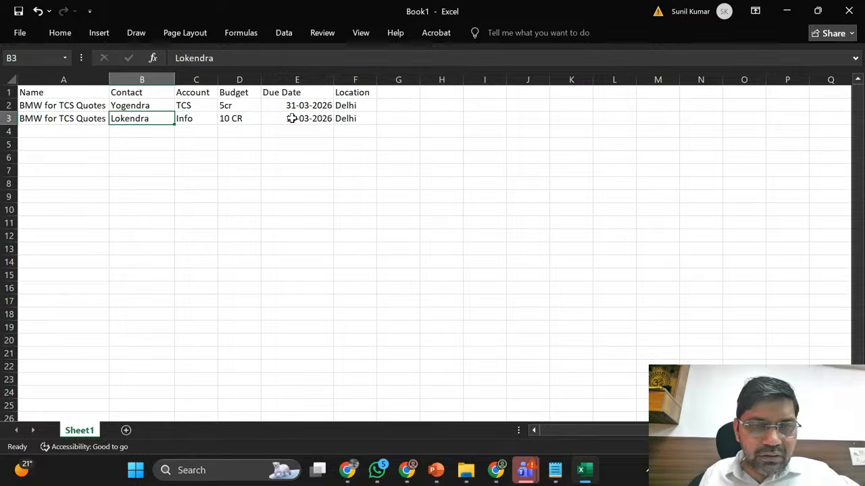
{"action": "key", "text": "Right"}
{"action": "key", "text": "Right"}
{"action": "key", "text": "Right"}
{"action": "key", "text": "Right"}
{"action": "key", "text": "Right"}
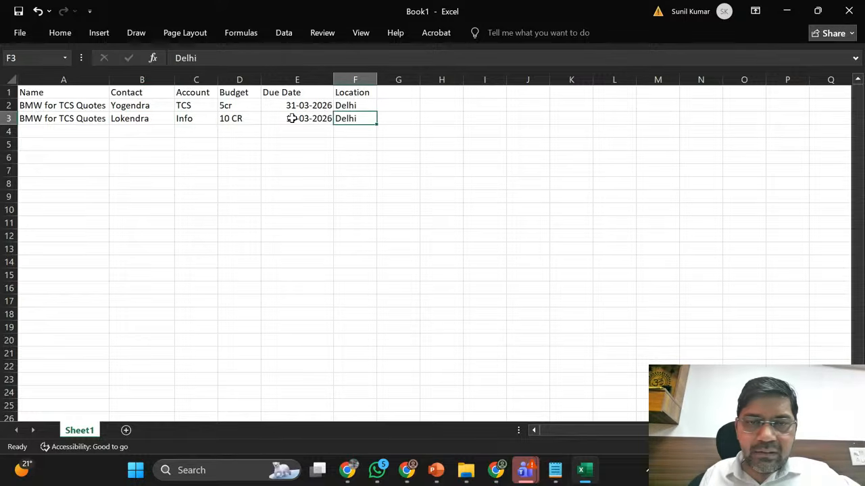
{"action": "key", "text": "Up"}
{"action": "key", "text": "Up"}
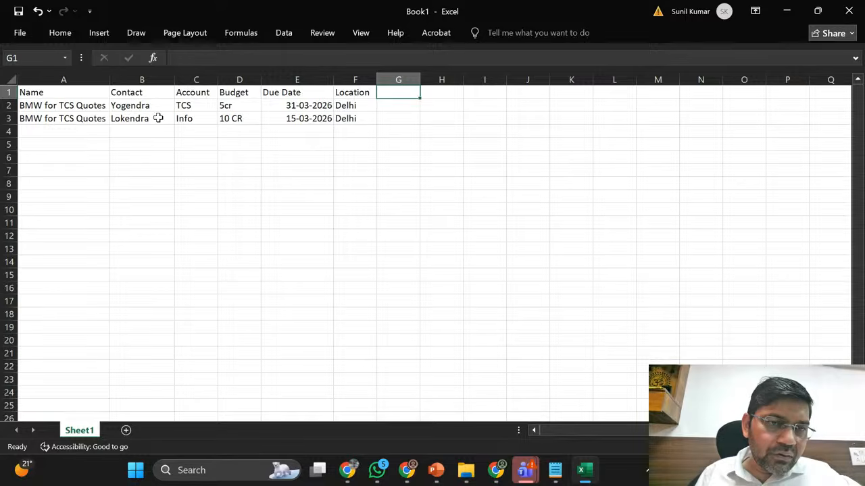
- Compare the contact, account, budget, due date and location entries of the two opportunity records in rows 2 and 3
{"action": "left_click", "coordinate": [134, 106]}
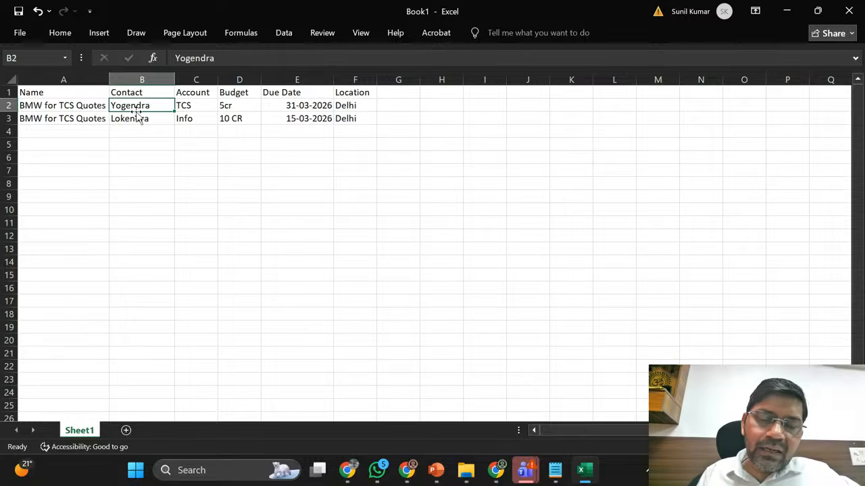
{"action": "left_click", "coordinate": [179, 105]}
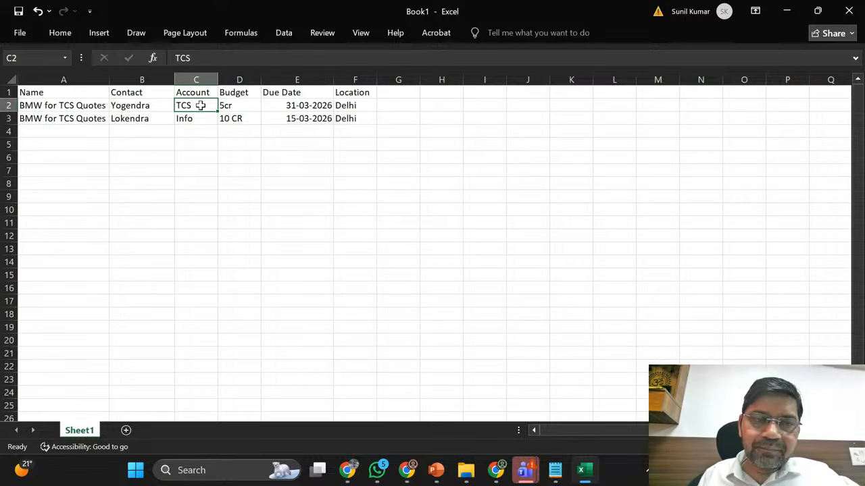
{"action": "left_click", "coordinate": [189, 119]}
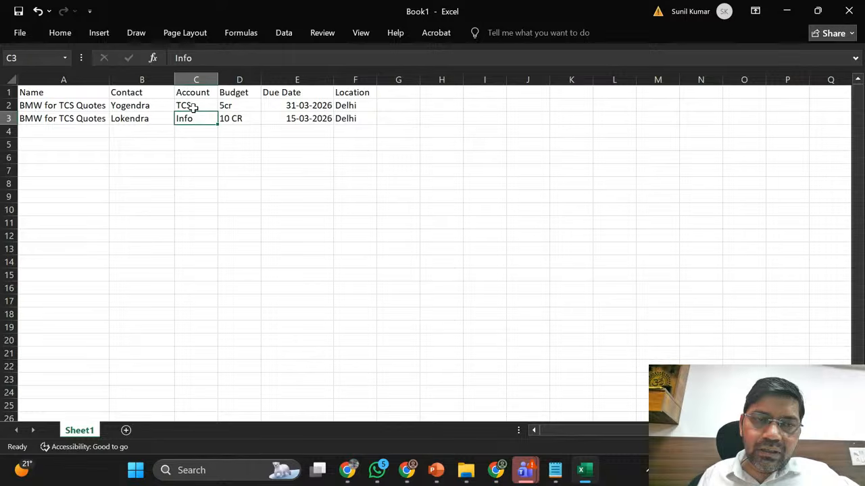
{"action": "left_click", "coordinate": [193, 106]}
{"action": "left_click", "coordinate": [225, 106]}
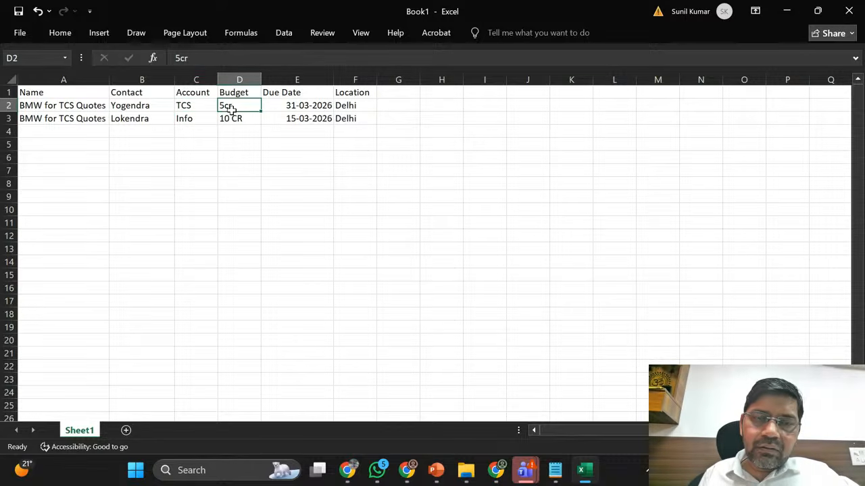
{"action": "key", "text": "Right"}
{"action": "key", "text": "Down"}
{"action": "key", "text": "Up"}
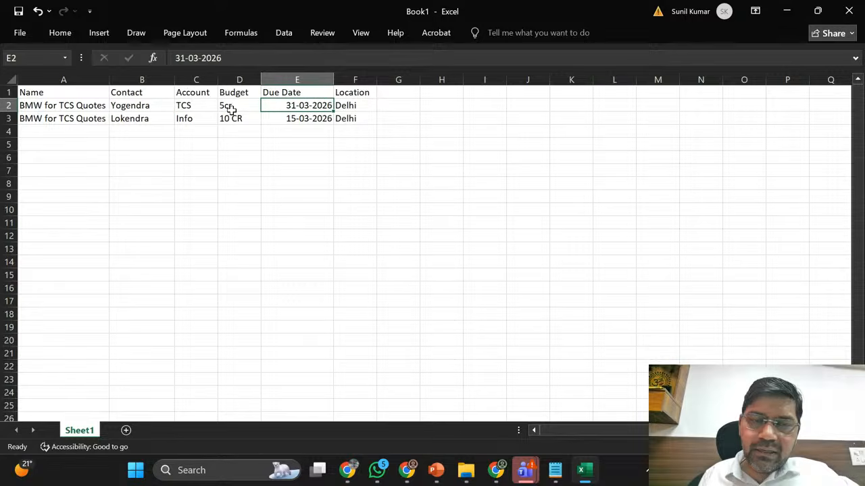
{"action": "key", "text": "Right"}
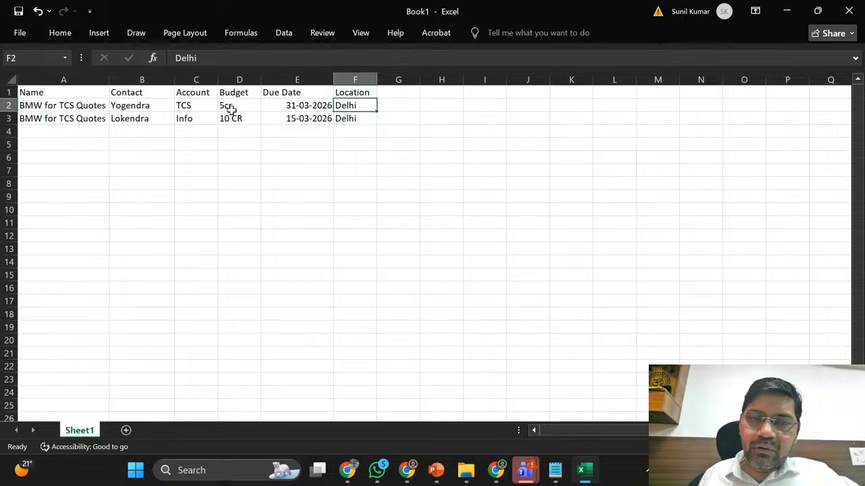
{"action": "key", "text": "Down"}
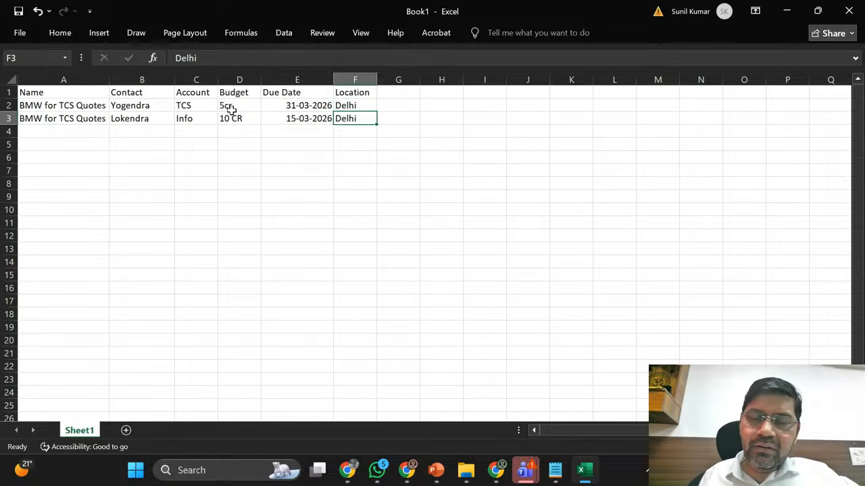
{"action": "key", "text": "Up"}
{"action": "key", "text": "Right"}
{"action": "key", "text": "Left"}
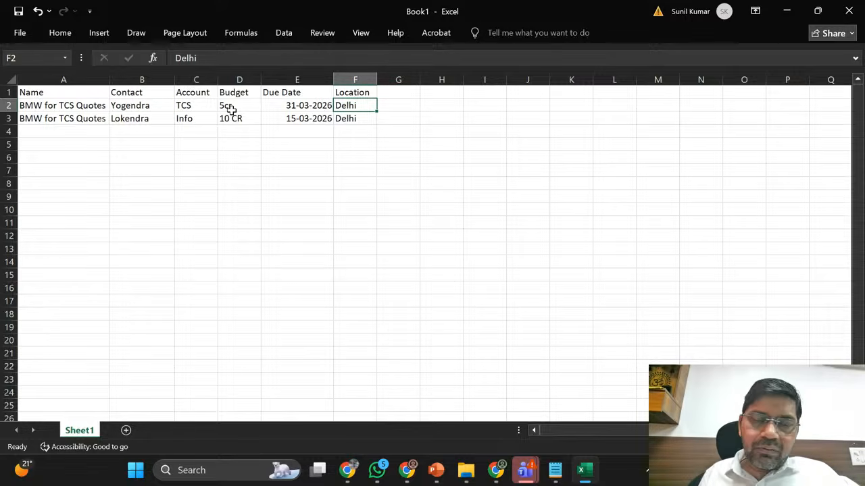
{"action": "key", "text": "Down"}
{"action": "key", "text": "Left"}
{"action": "key", "text": "Left"}
{"action": "key", "text": "Left"}
{"action": "key", "text": "Left"}
{"action": "key", "text": "Left"}
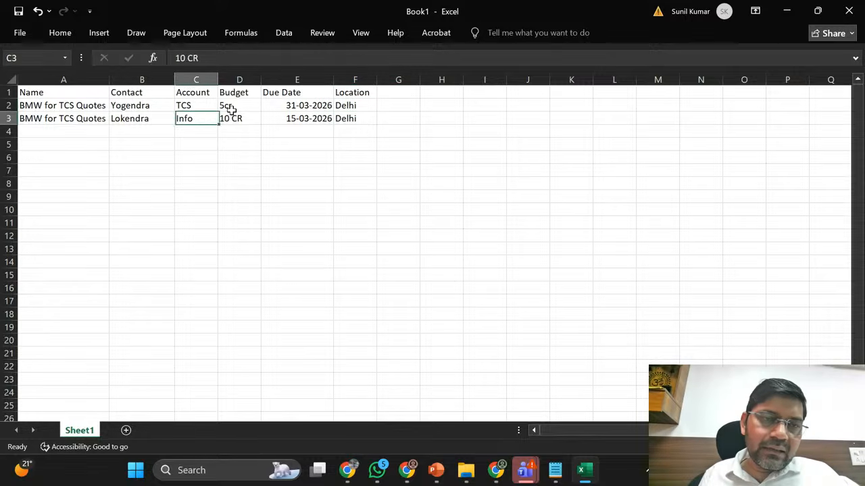
- Highlight the column headings from Name to Location in A1:F1 to review the table's columns, then clear the selection
{"action": "key", "text": "Up"}
{"action": "key", "text": "Up"}
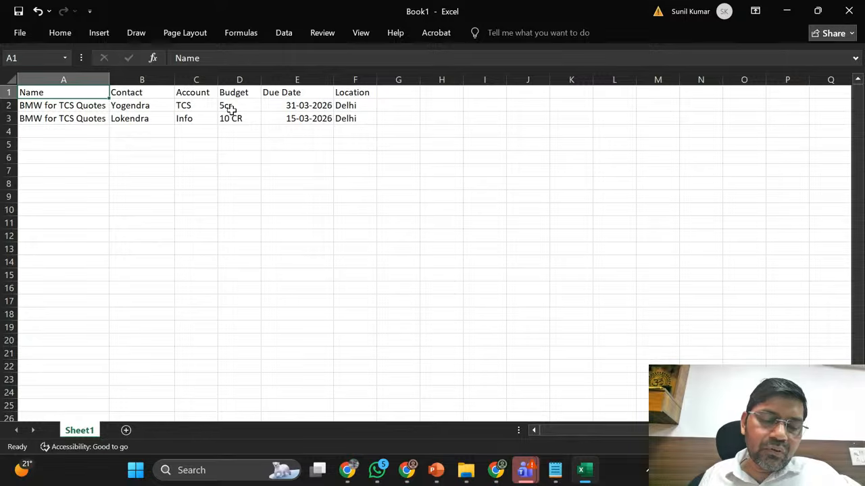
{"action": "key", "text": "shift+Right"}
{"action": "key", "text": "shift+Right"}
{"action": "key", "text": "shift+Right"}
{"action": "key", "text": "shift+Right"}
{"action": "key", "text": "shift+Right"}
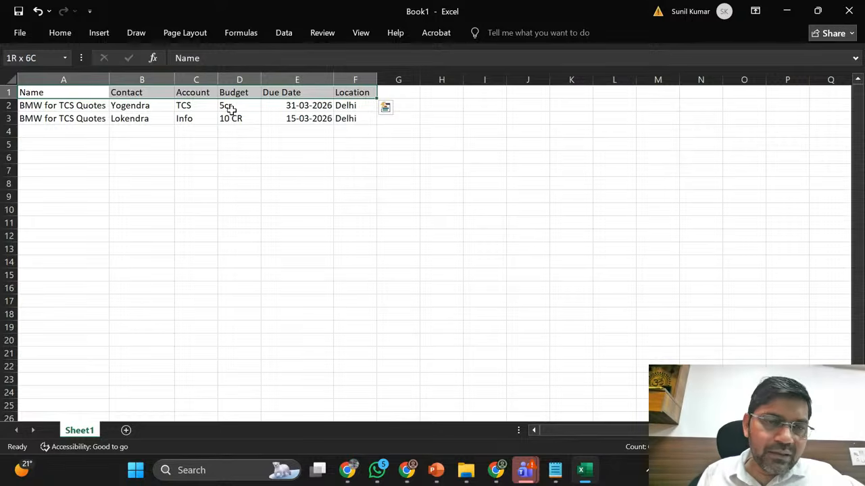
{"action": "left_click", "coordinate": [87, 301]}
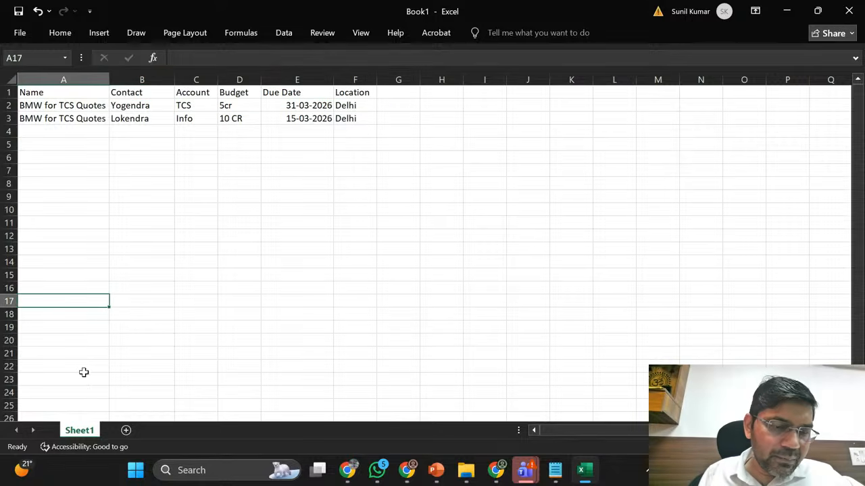
- Rename the worksheet Sheet1 as "Opp"
{"action": "double_click", "coordinate": [88, 434]}
{"action": "type", "text": "Opp"}
{"action": "key", "text": "Return"}
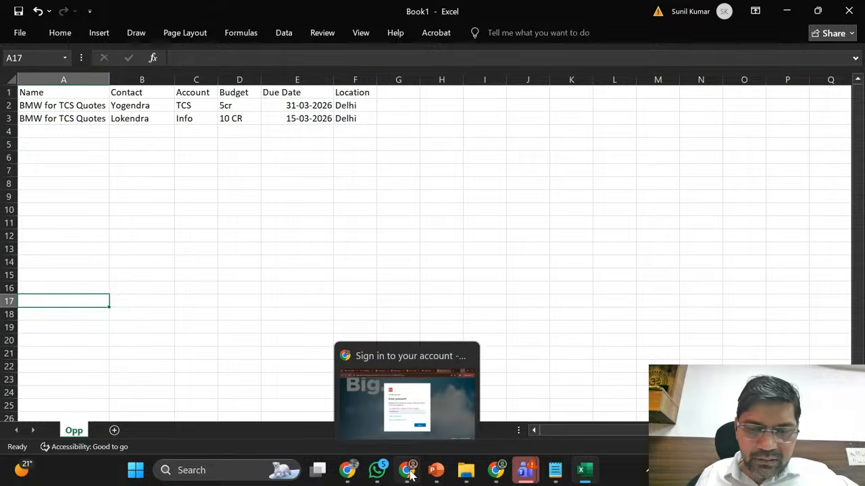
- Switch to Dynamics 365 and open the full record of the opportunity "5 Café BG-1 Pro Grinders for Northwind Traders" from My Open Opportunities
{"action": "left_click", "coordinate": [495, 470]}
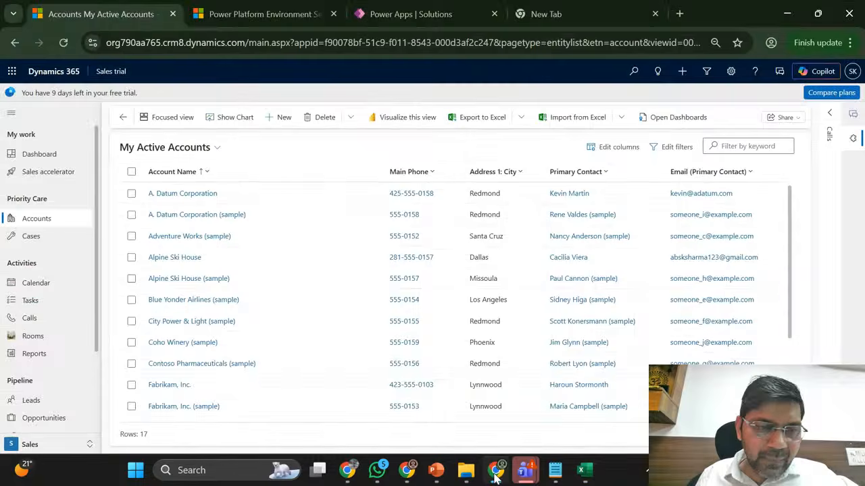
{"action": "scroll", "coordinate": [27, 338], "scroll_direction": "down", "scroll_amount": 2}
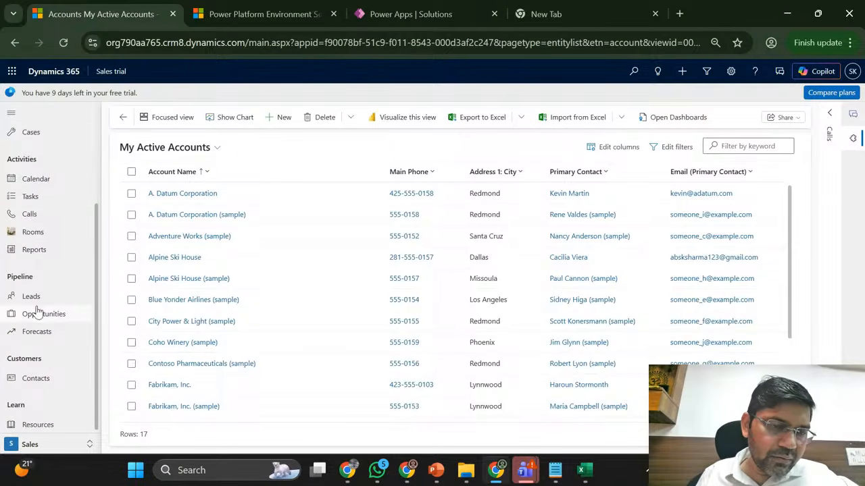
{"action": "left_click", "coordinate": [41, 315]}
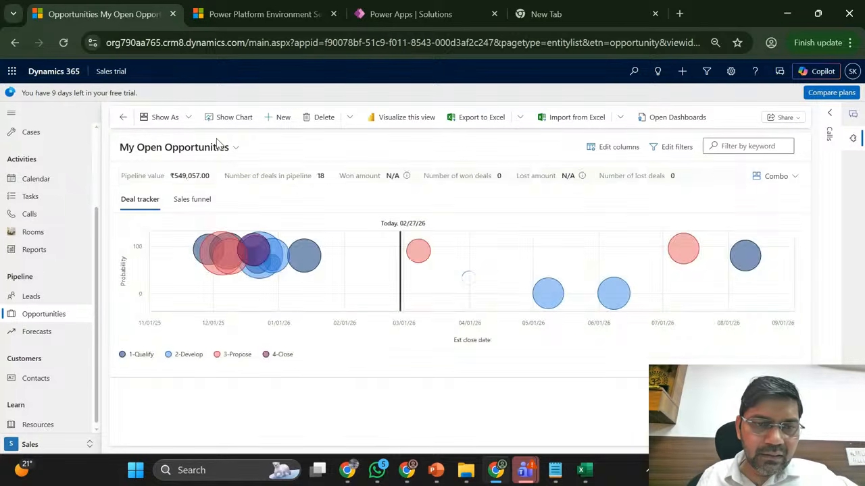
{"action": "left_click", "coordinate": [164, 119]}
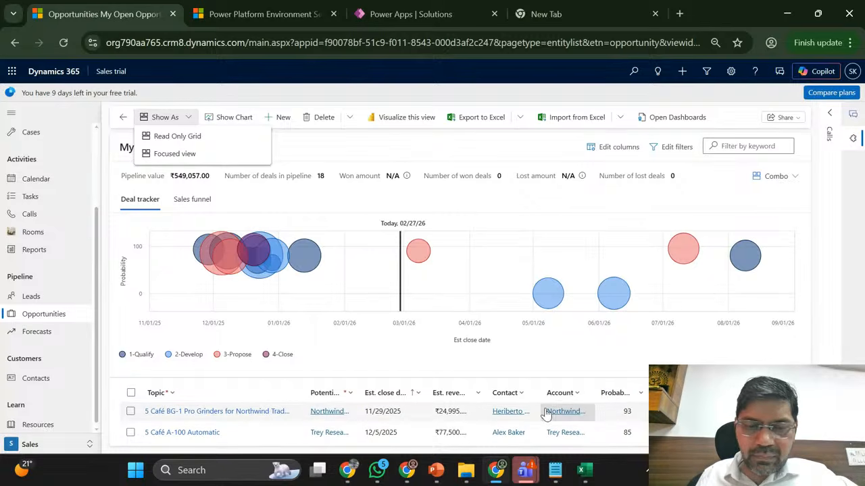
{"action": "left_click", "coordinate": [201, 413]}
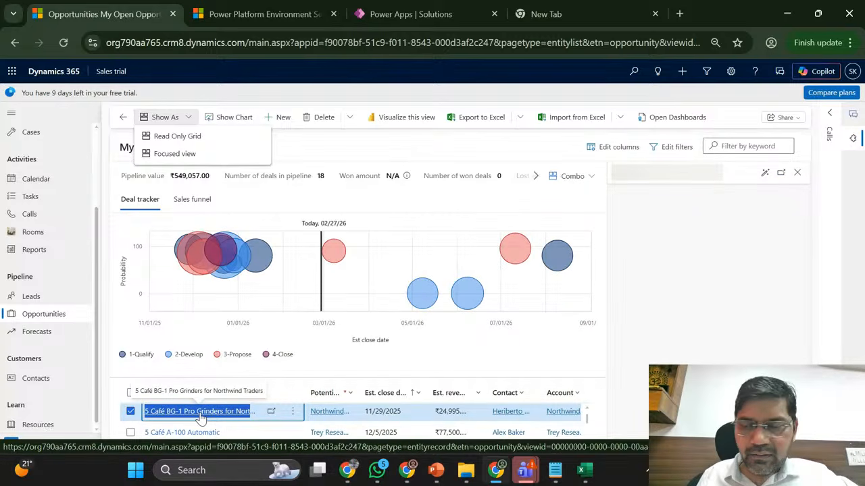
{"action": "left_click", "coordinate": [782, 173]}
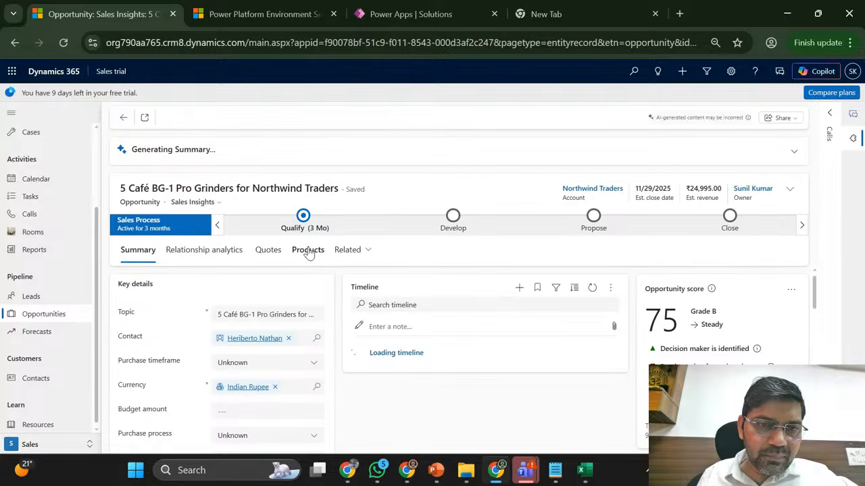
- Review the opportunity's products, price list and amount fields, collapsing the generated summary
{"action": "left_click", "coordinate": [308, 250]}
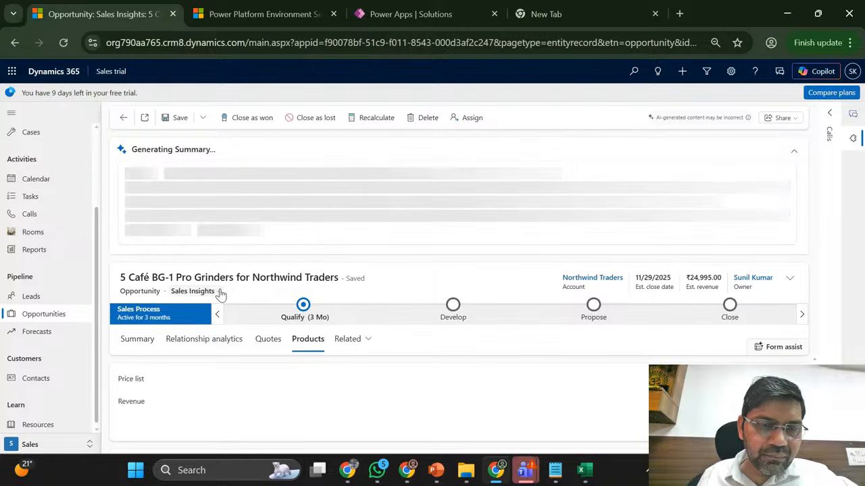
{"action": "left_click", "coordinate": [794, 152]}
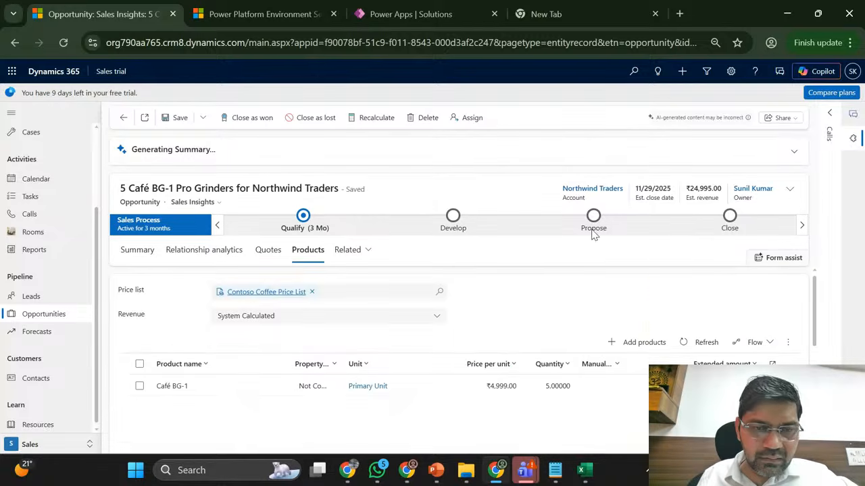
{"action": "scroll", "coordinate": [520, 293], "scroll_direction": "down", "scroll_amount": 5}
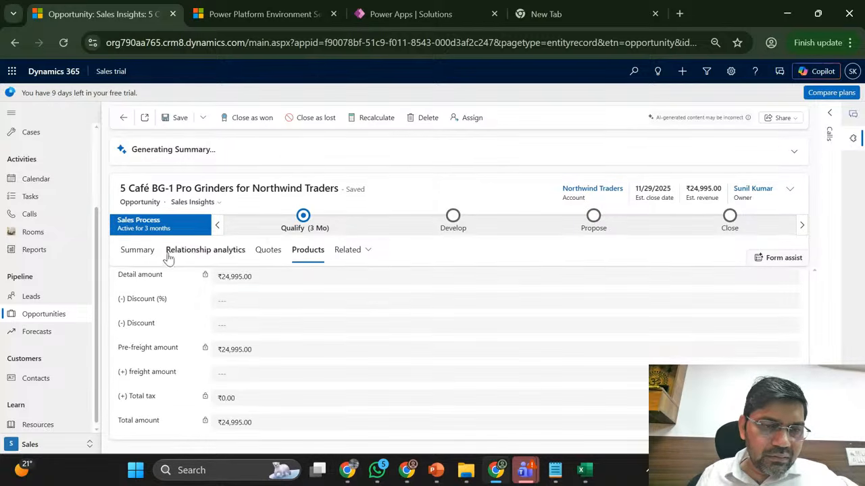
- Examine the opportunity's summary details, from topic, contact and budget amount through description to proposed solution
{"action": "left_click", "coordinate": [134, 254]}
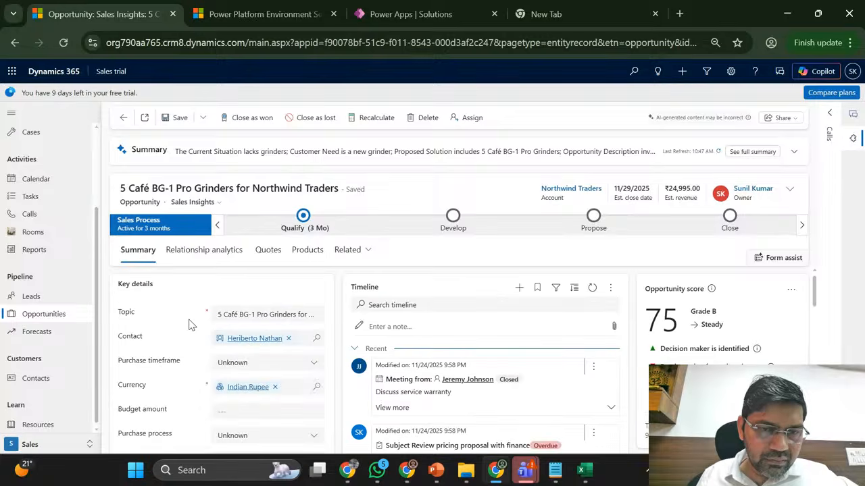
{"action": "scroll", "coordinate": [169, 323], "scroll_direction": "down", "scroll_amount": 2}
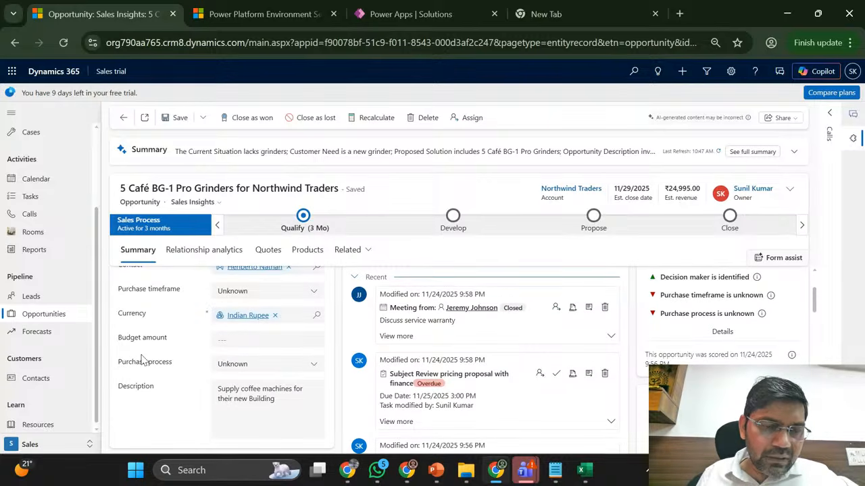
{"action": "scroll", "coordinate": [168, 346], "scroll_direction": "down", "scroll_amount": 2}
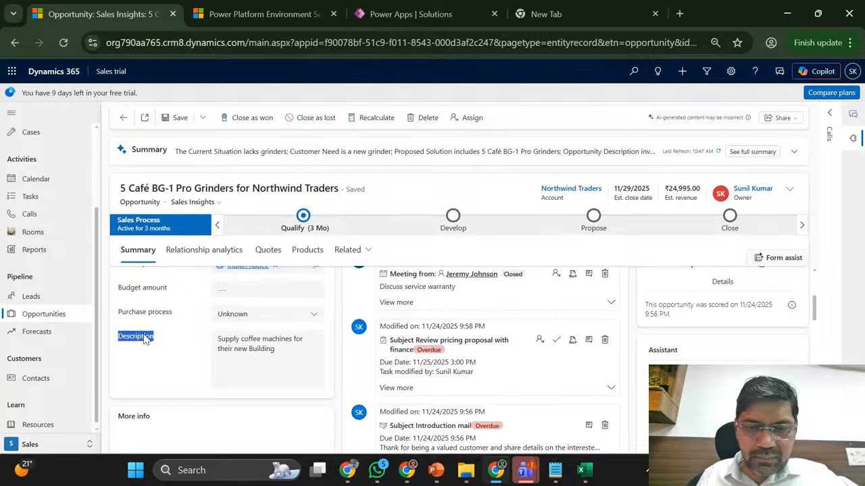
{"action": "scroll", "coordinate": [144, 338], "scroll_direction": "down", "scroll_amount": 5}
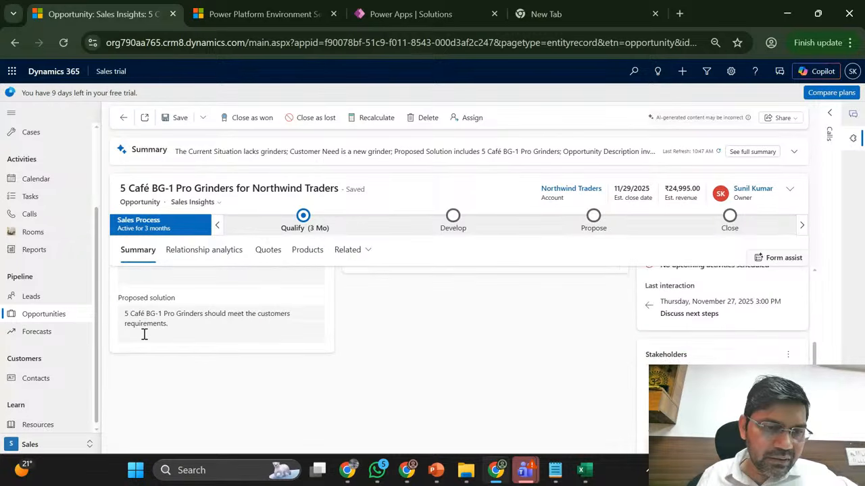
{"action": "scroll", "coordinate": [144, 337], "scroll_direction": "up", "scroll_amount": 5}
{"action": "scroll", "coordinate": [144, 337], "scroll_direction": "up", "scroll_amount": 2}
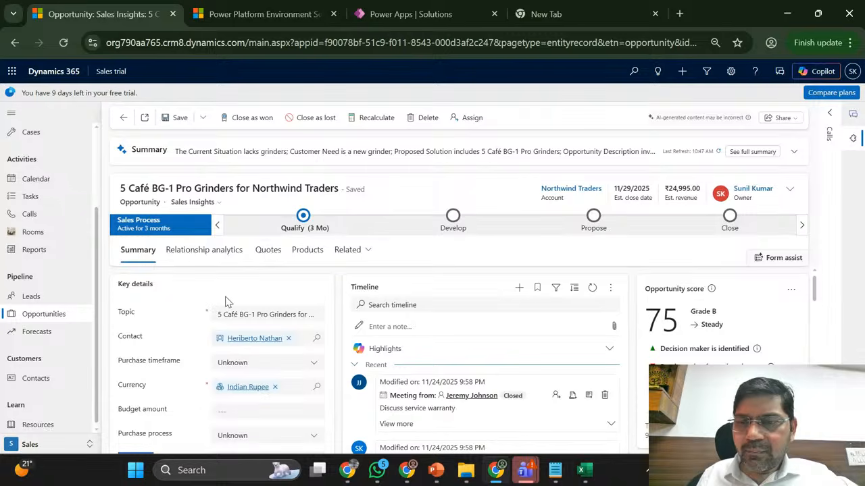
- Return to the Excel workbook and highlight the headings Name to Location in A1:F1 as the table's columns, then move to the first record
{"action": "left_click", "coordinate": [786, 11]}
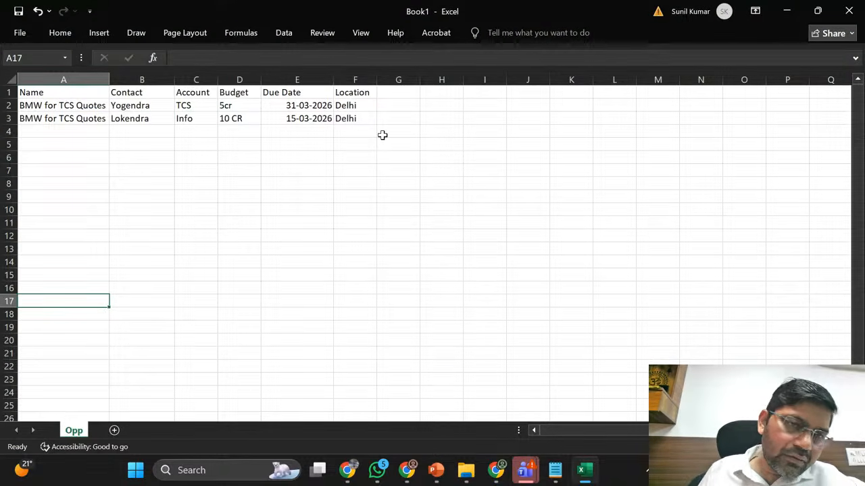
{"action": "left_click", "coordinate": [72, 118]}
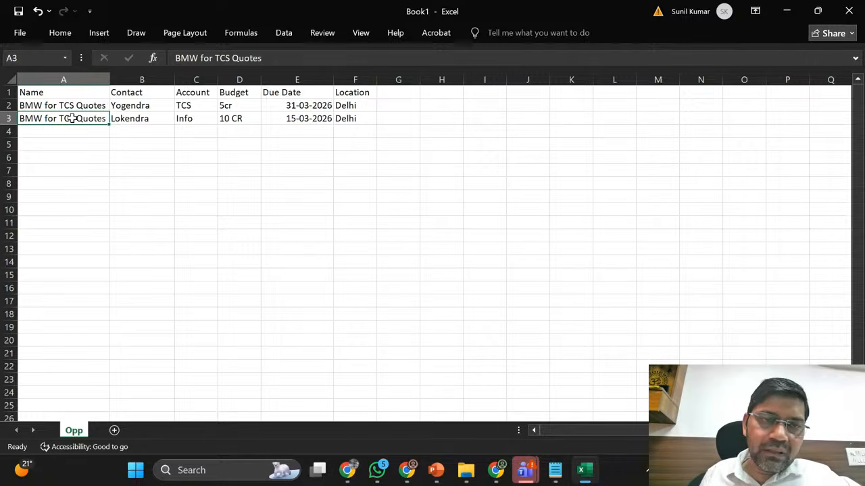
{"action": "key", "text": "Up"}
{"action": "key", "text": "Up"}
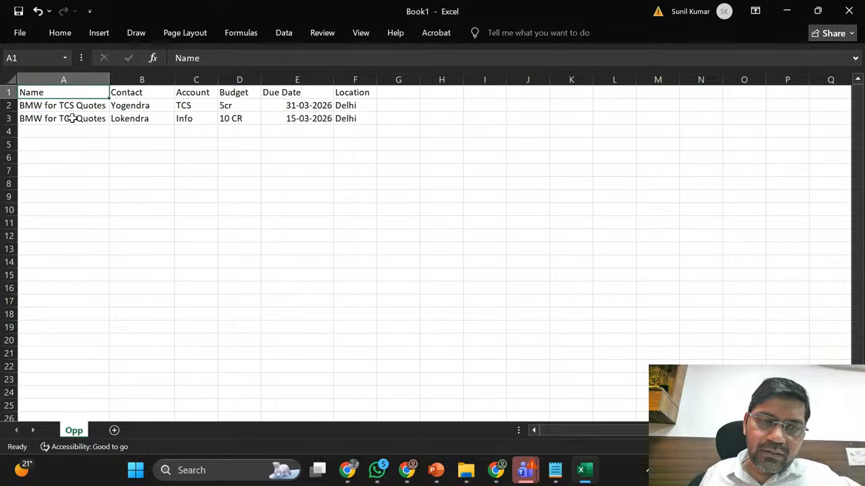
{"action": "key", "text": "shift+Right"}
{"action": "key", "text": "shift+Right"}
{"action": "key", "text": "shift+Right"}
{"action": "key", "text": "shift+Right"}
{"action": "key", "text": "shift+Right"}
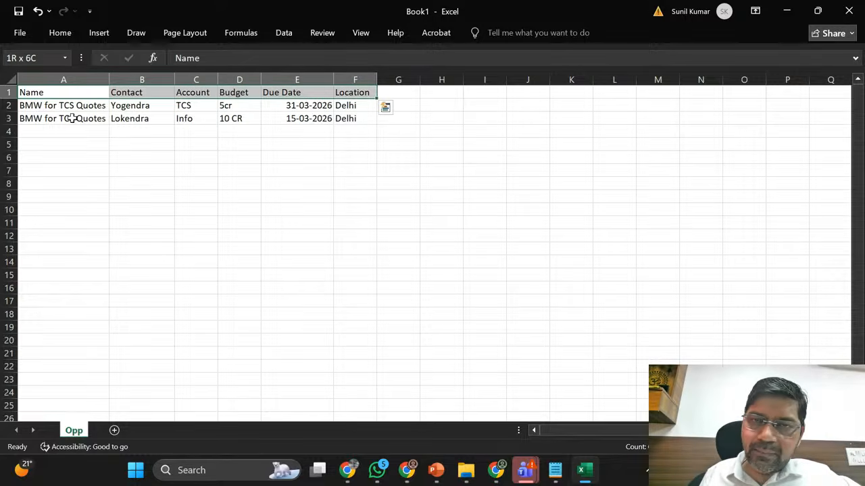
{"action": "key", "text": "Down"}
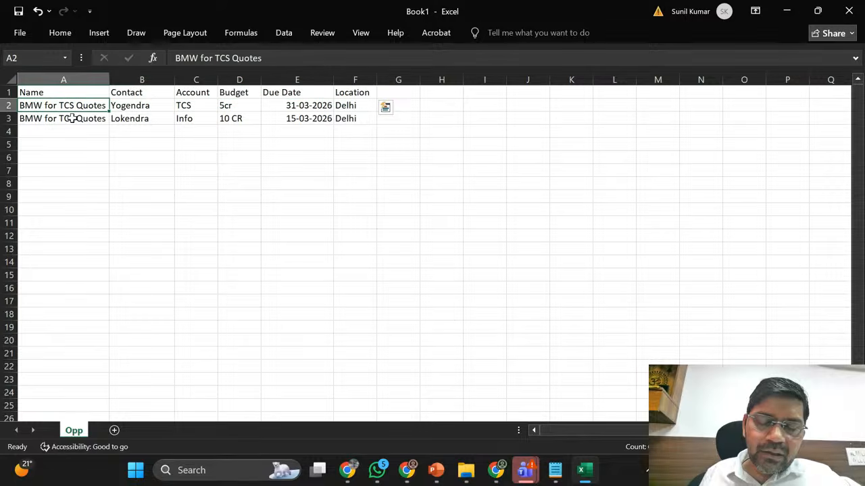
- Switch to Power Apps and inspect the objects in the Phase1_Release parent solution (1.1.0.1) and its patch (1.1.1.2), returning to the solutions list
{"action": "left_click", "coordinate": [496, 473]}
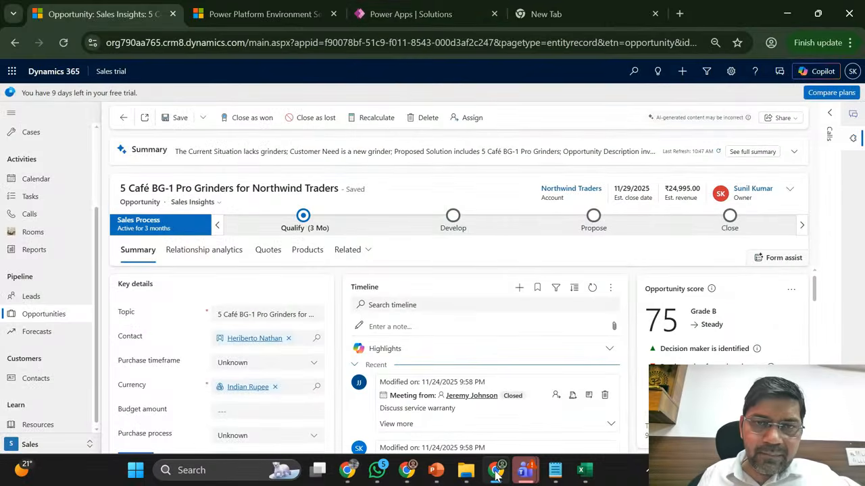
{"action": "left_click", "coordinate": [389, 16]}
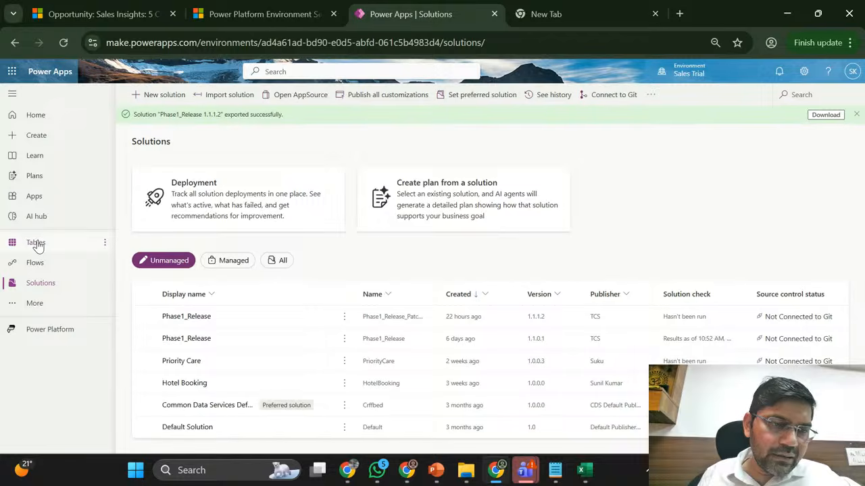
{"action": "left_click", "coordinate": [186, 341]}
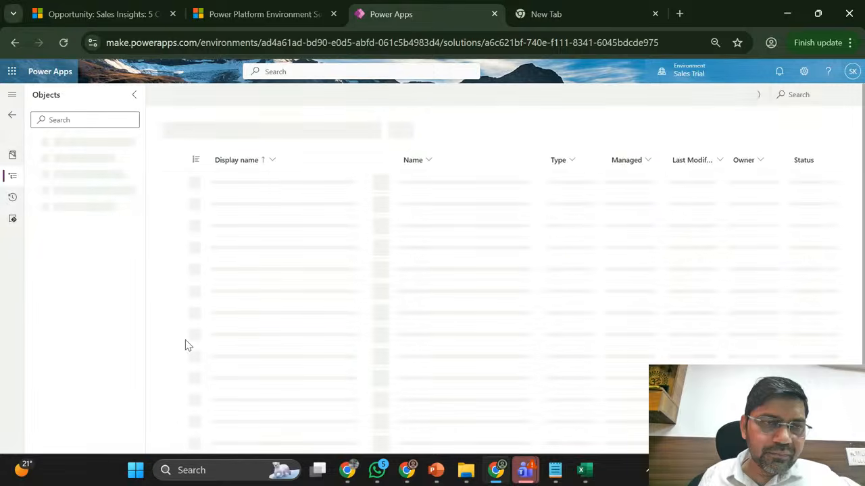
{"action": "left_click", "coordinate": [12, 118]}
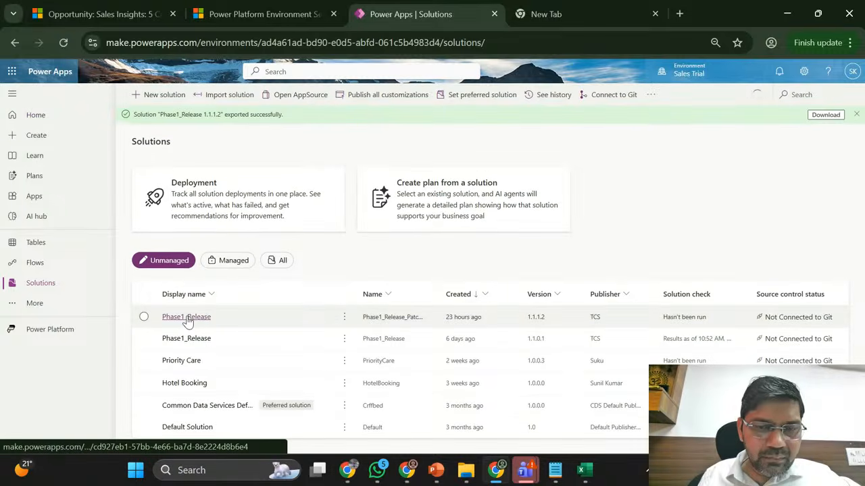
{"action": "left_click", "coordinate": [186, 317]}
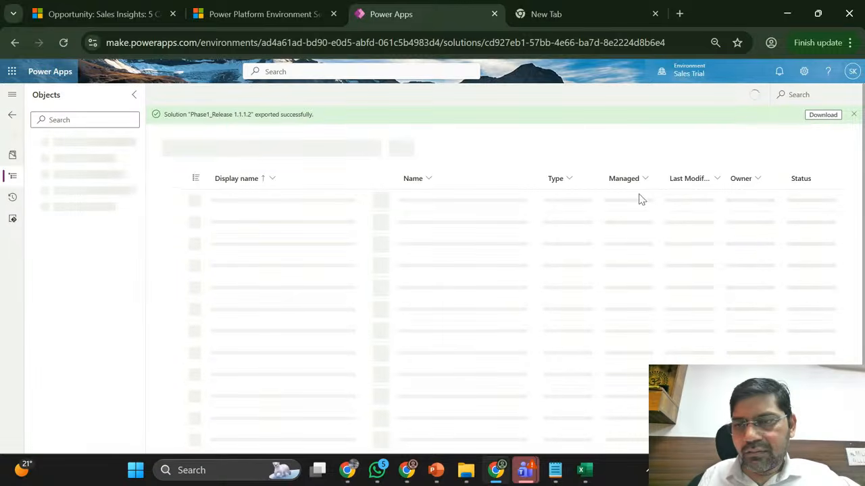
{"action": "left_click", "coordinate": [854, 115]}
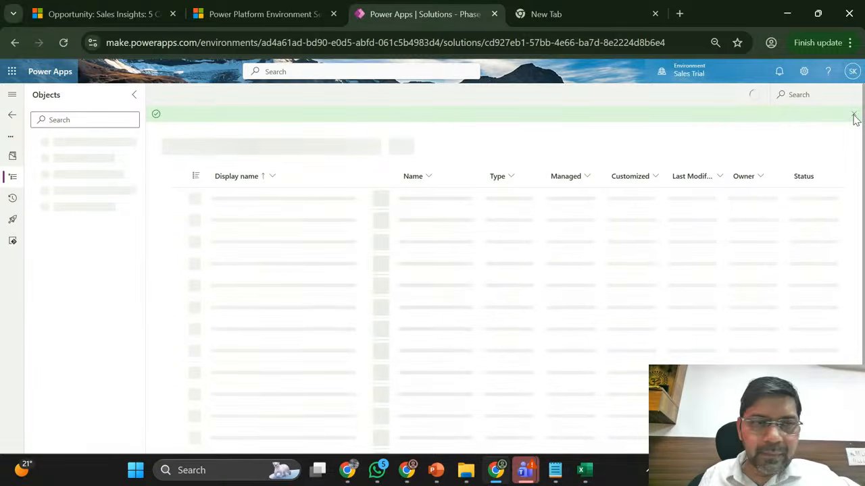
{"action": "left_click", "coordinate": [12, 115]}
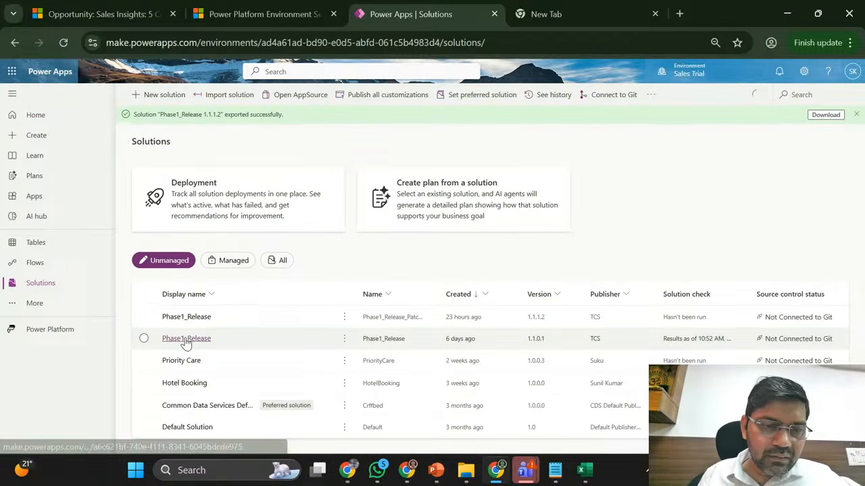
{"action": "left_click", "coordinate": [186, 338]}
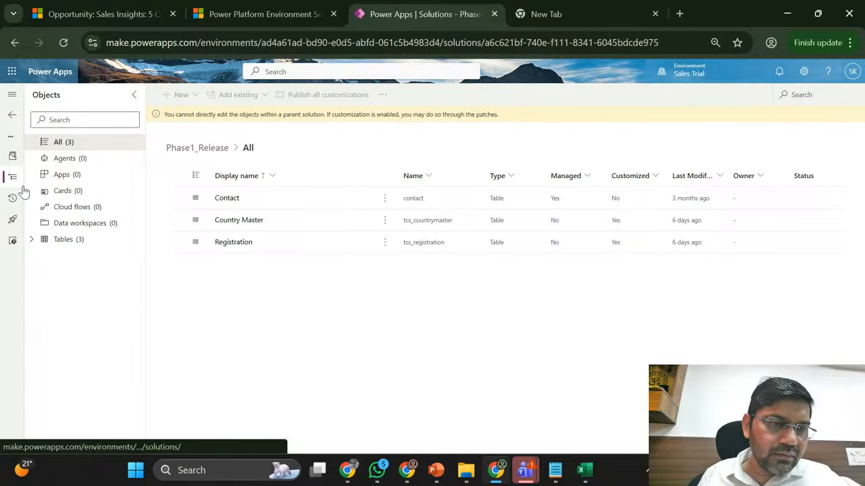
{"action": "left_click", "coordinate": [12, 115]}
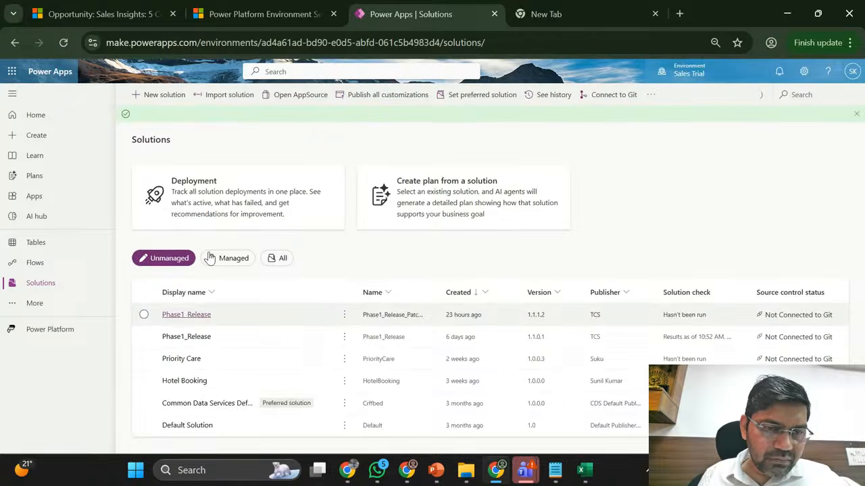
- Open the Phase1_Release patch solution, version 1.1.1.2, and create a new blank table in it with the Add columns and data option
{"action": "left_click", "coordinate": [192, 318]}
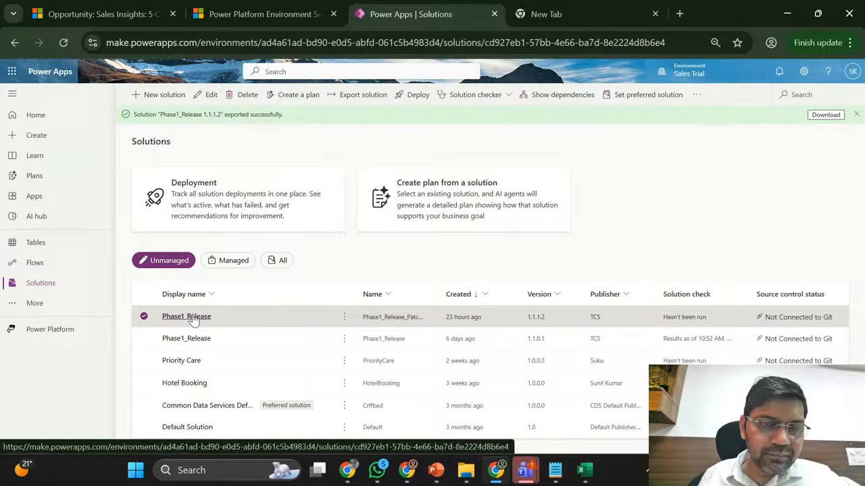
{"action": "left_click", "coordinate": [855, 116]}
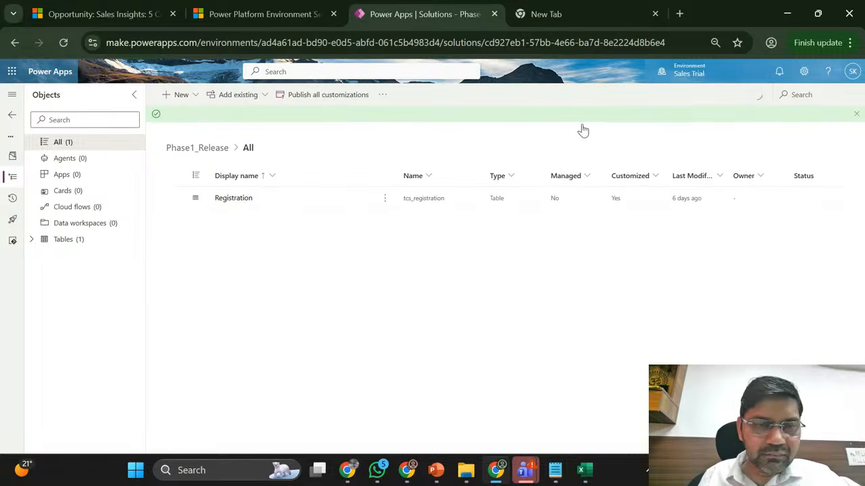
{"action": "left_click", "coordinate": [199, 96]}
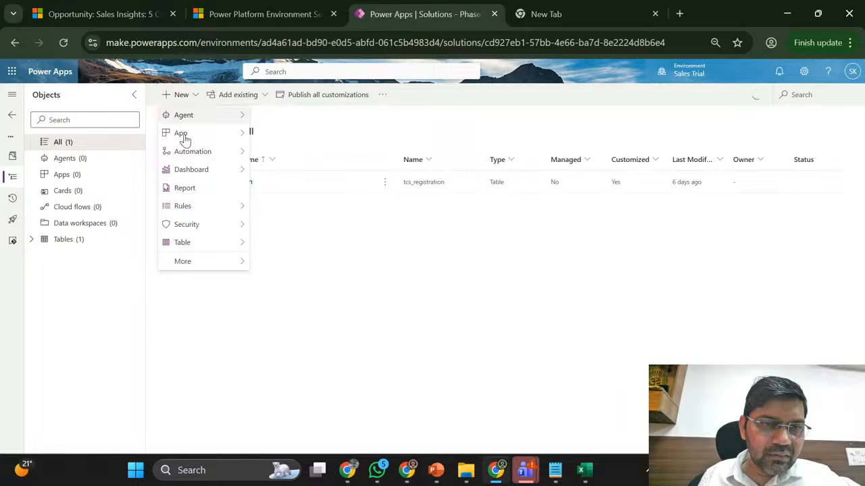
{"action": "mouse_move", "coordinate": [198, 244]}
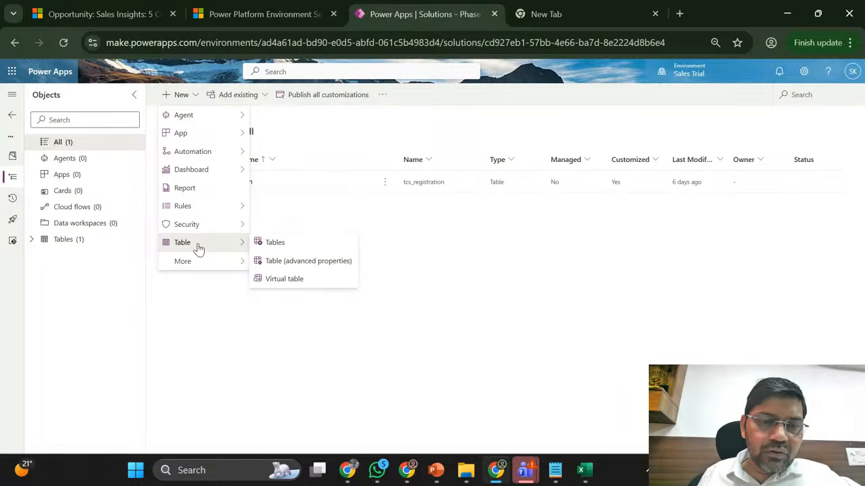
{"action": "left_click", "coordinate": [270, 244]}
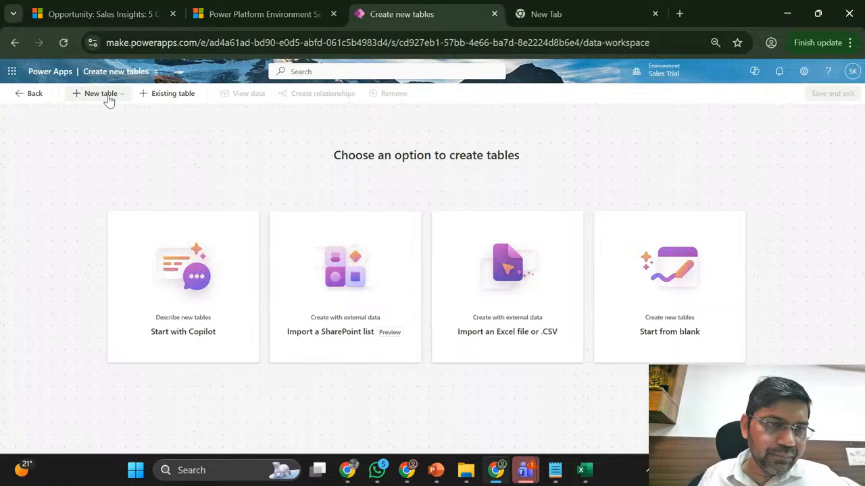
{"action": "left_click", "coordinate": [109, 99]}
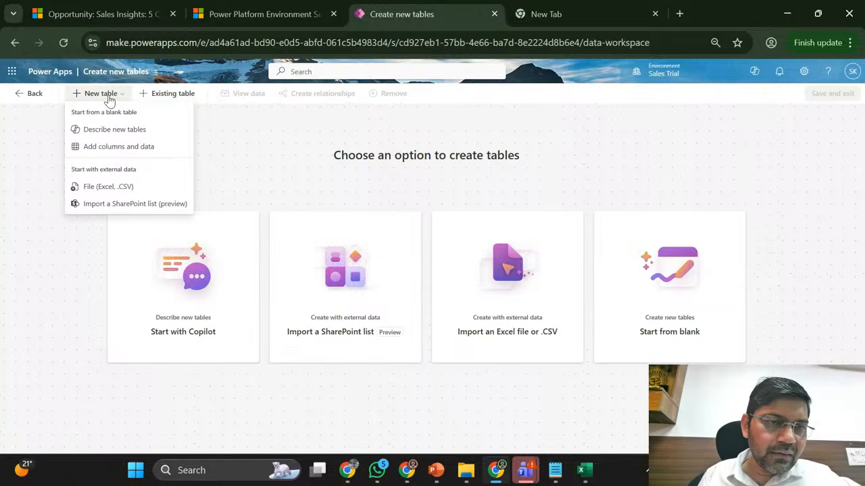
{"action": "left_click", "coordinate": [124, 150]}
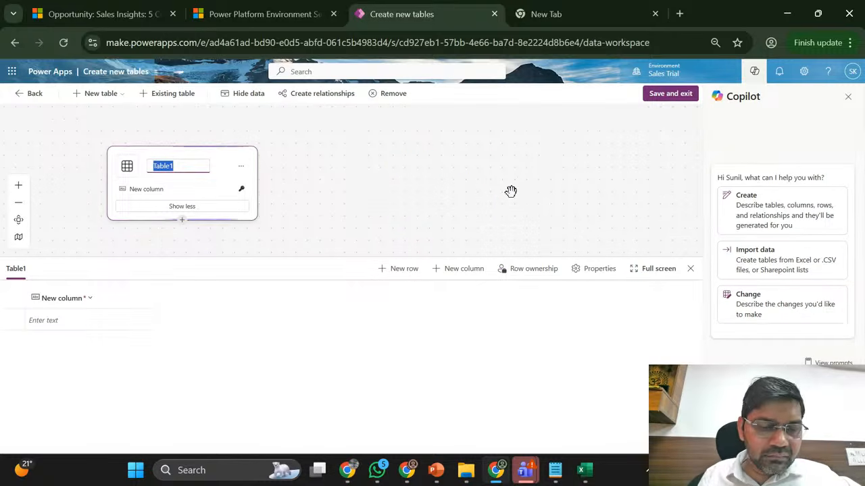
- Name the new table Opps and rename its primary column to Name
{"action": "type", "text": "Opps"}
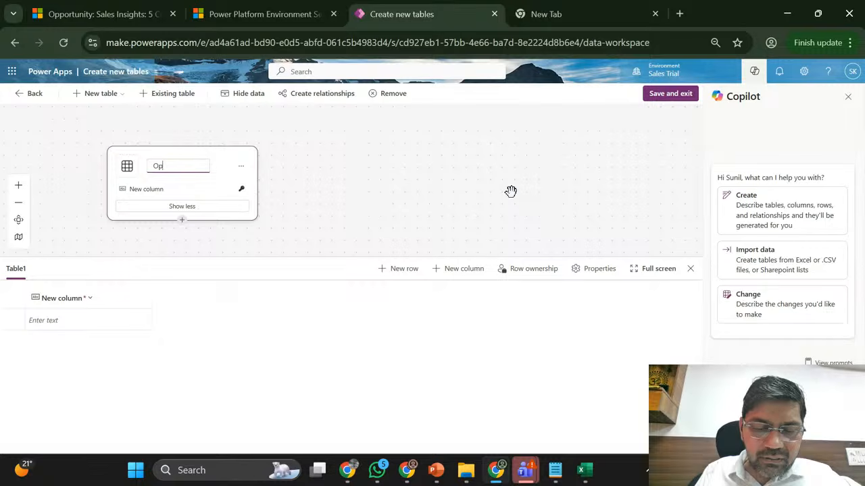
{"action": "left_click", "coordinate": [167, 192]}
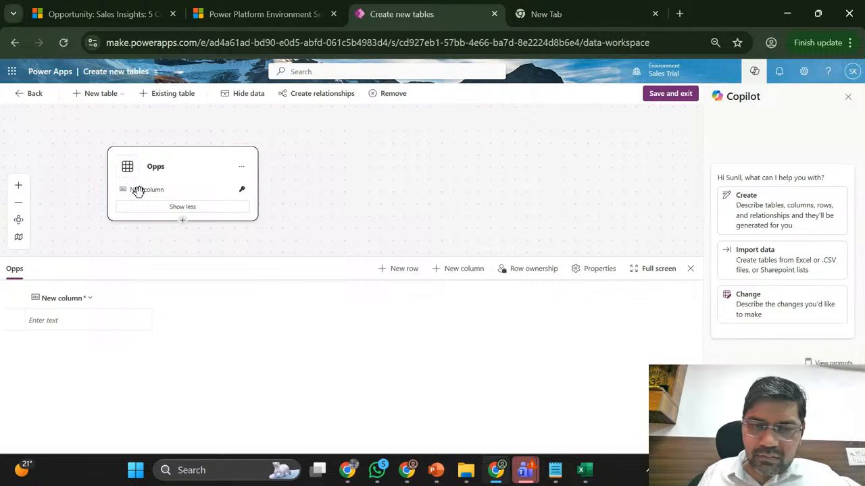
{"action": "left_click", "coordinate": [79, 306]}
{"action": "left_click", "coordinate": [87, 299]}
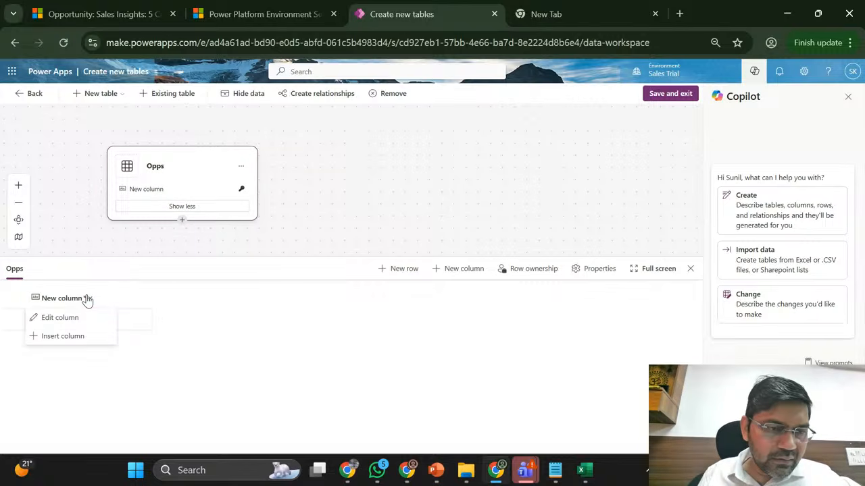
{"action": "left_click", "coordinate": [72, 318]}
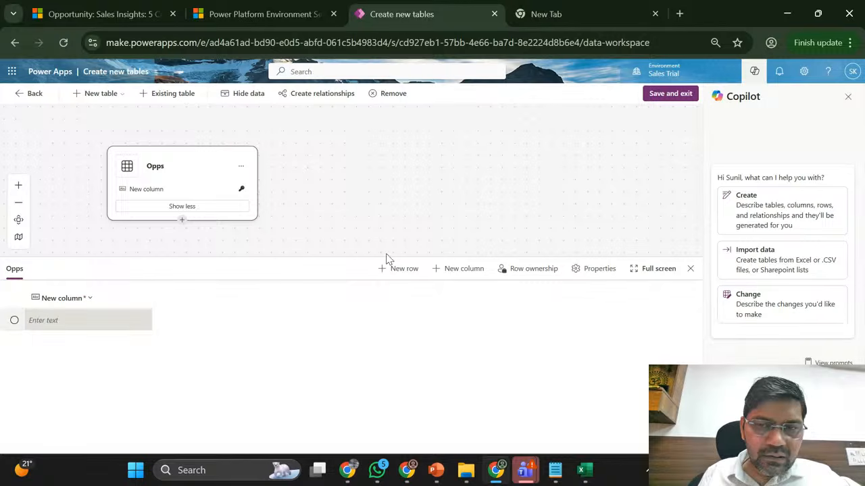
{"action": "triple_click", "coordinate": [231, 278]}
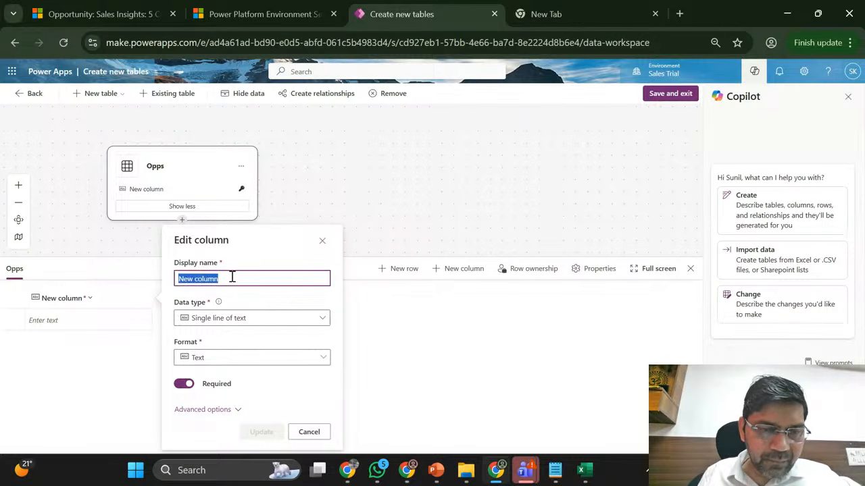
{"action": "type", "text": "Name"}
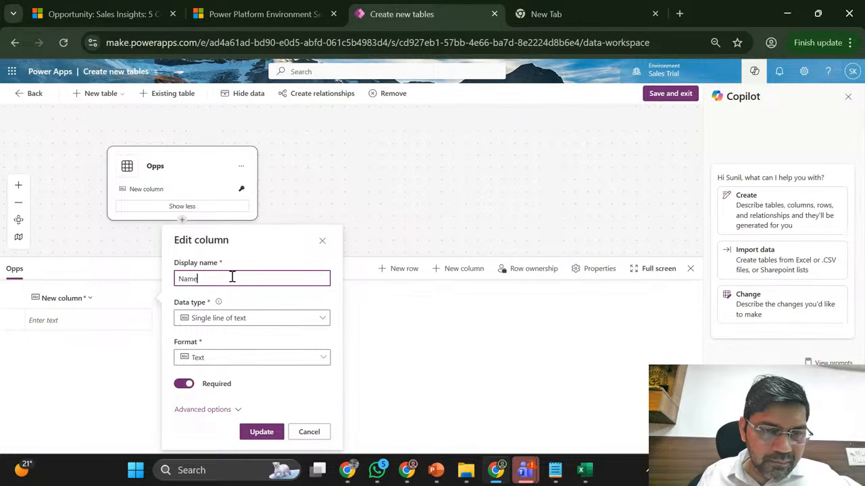
{"action": "left_click", "coordinate": [237, 319]}
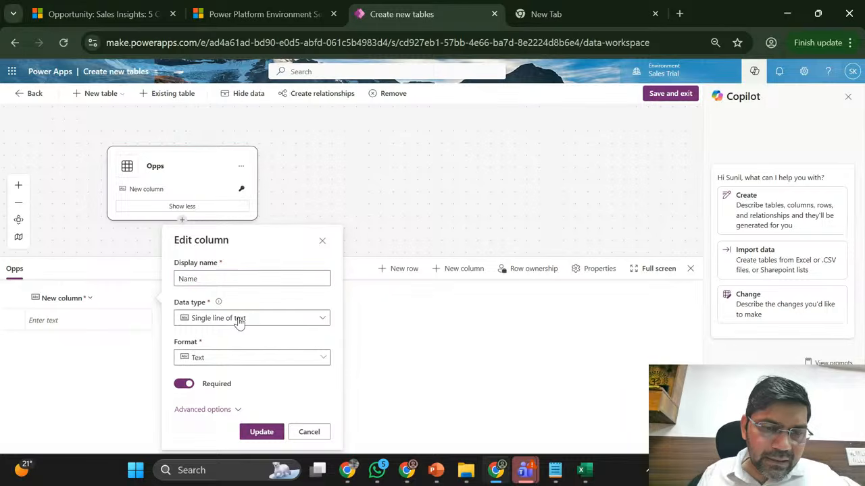
{"action": "left_click", "coordinate": [269, 295]}
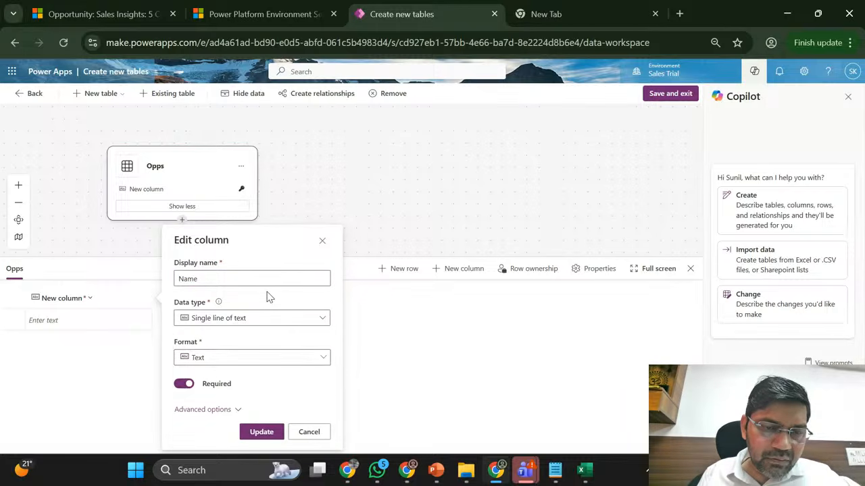
{"action": "left_click", "coordinate": [261, 431]}
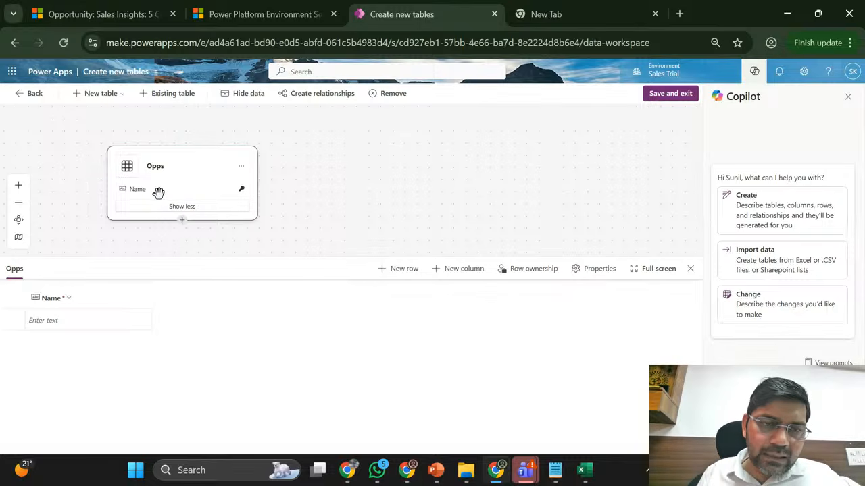
- Open the Opps table's properties, check the schema name prefix in the advanced options and save the table settings
{"action": "left_click", "coordinate": [241, 169]}
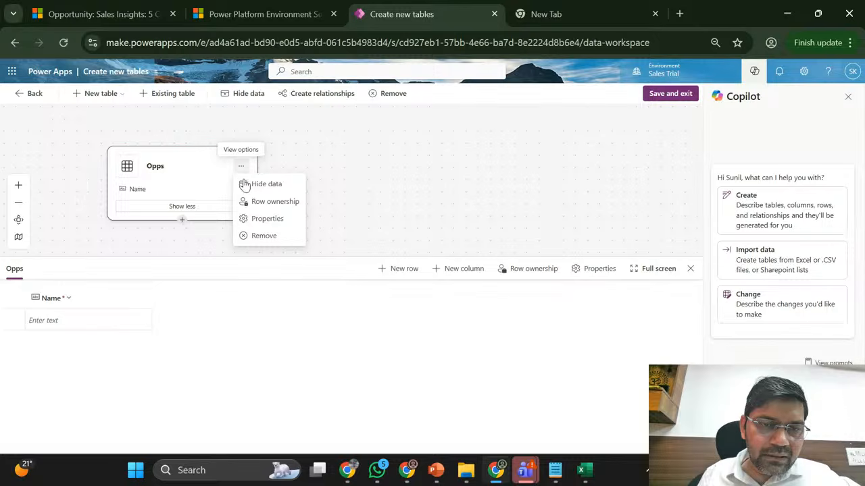
{"action": "left_click", "coordinate": [273, 220]}
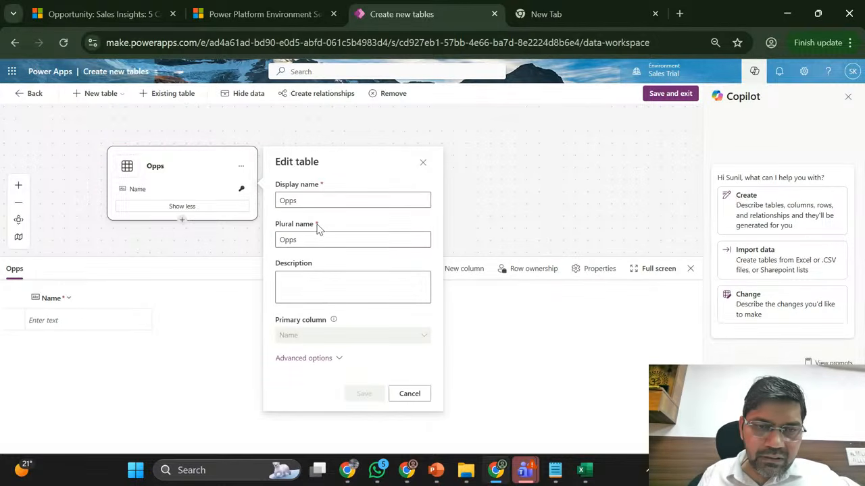
{"action": "left_click", "coordinate": [312, 359]}
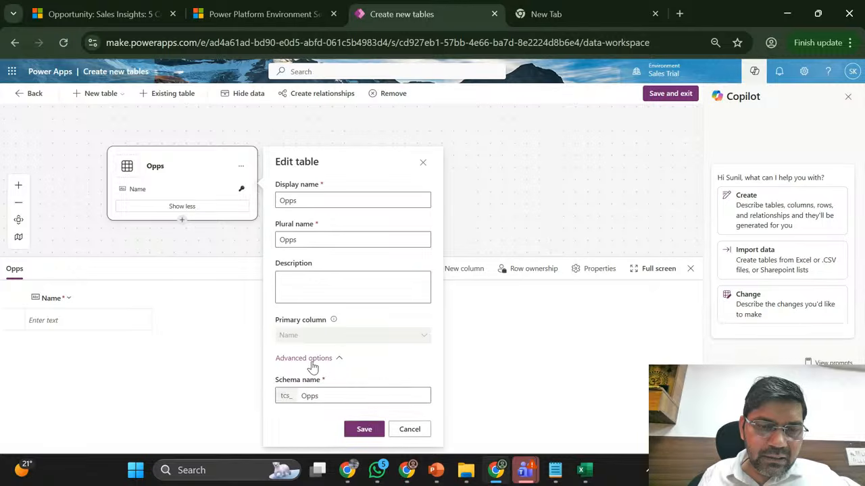
{"action": "double_click", "coordinate": [284, 396]}
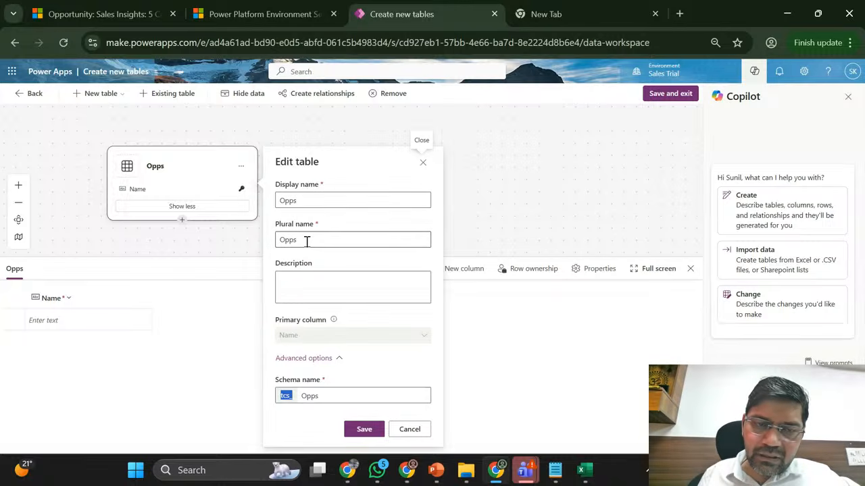
{"action": "left_click", "coordinate": [364, 429]}
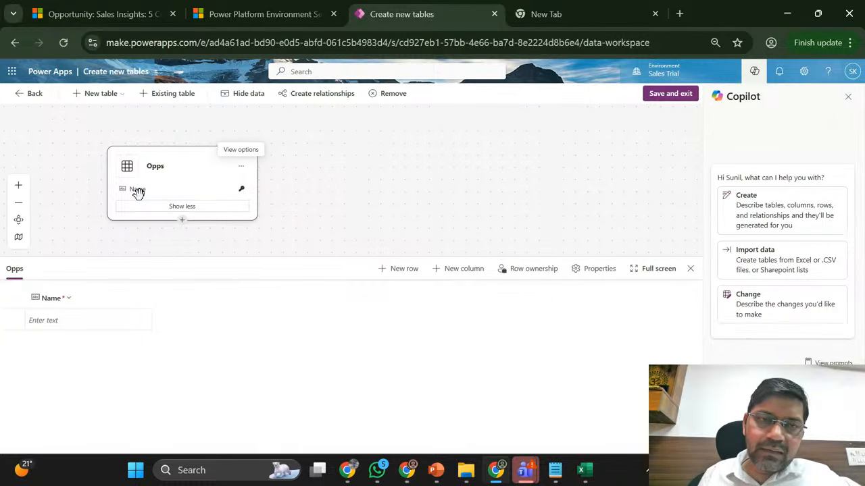
- Switch to the Excel workbook and compare the Name heading in A1 with the two record names in A2:A3
{"action": "left_click", "coordinate": [600, 461]}
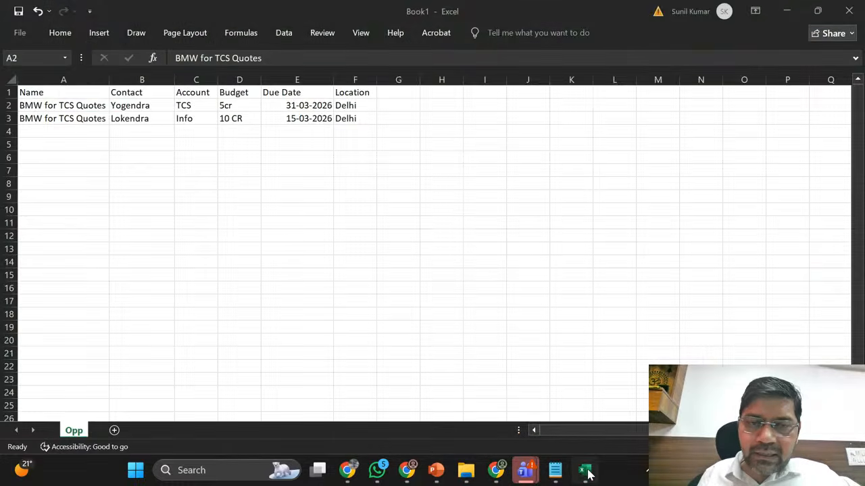
{"action": "left_click", "coordinate": [582, 468]}
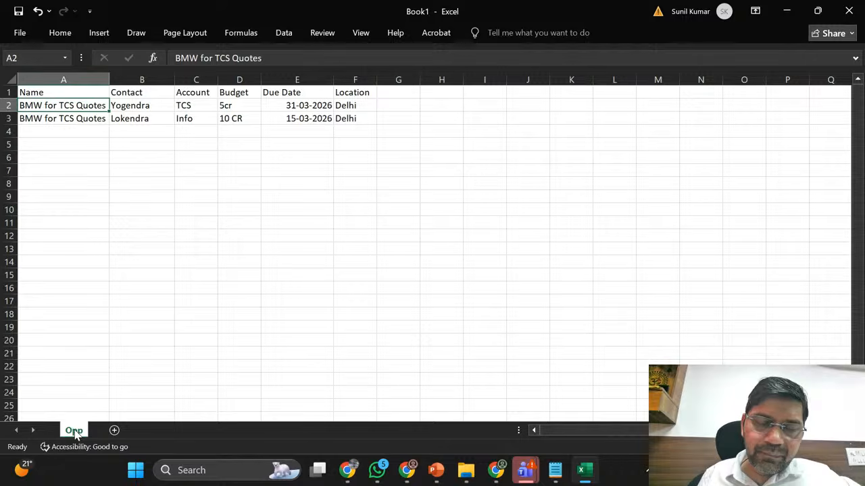
{"action": "left_click", "coordinate": [52, 94]}
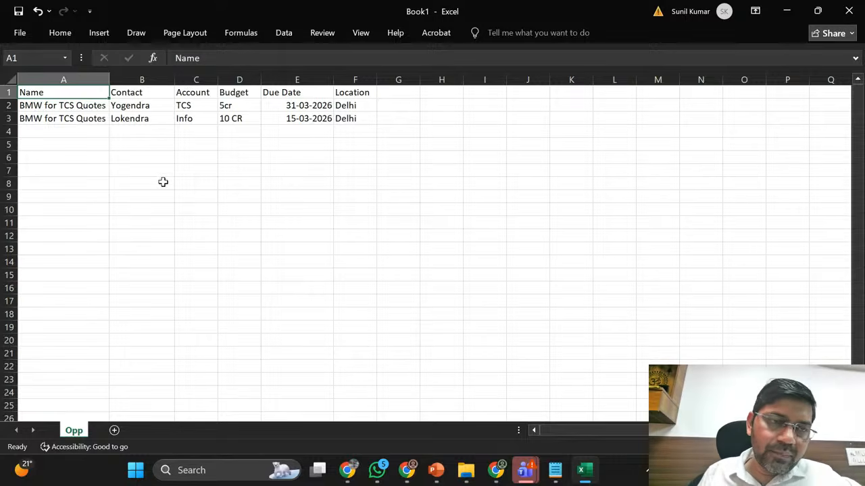
{"action": "left_click", "coordinate": [70, 108]}
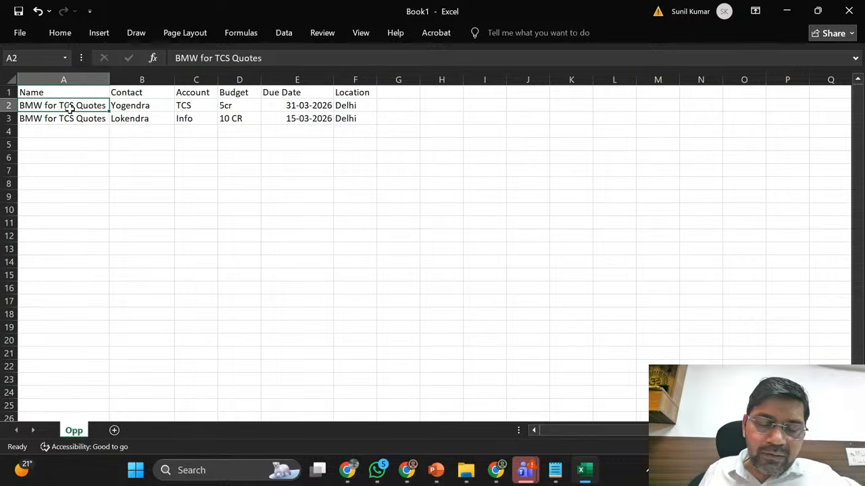
{"action": "key", "text": "shift+Down"}
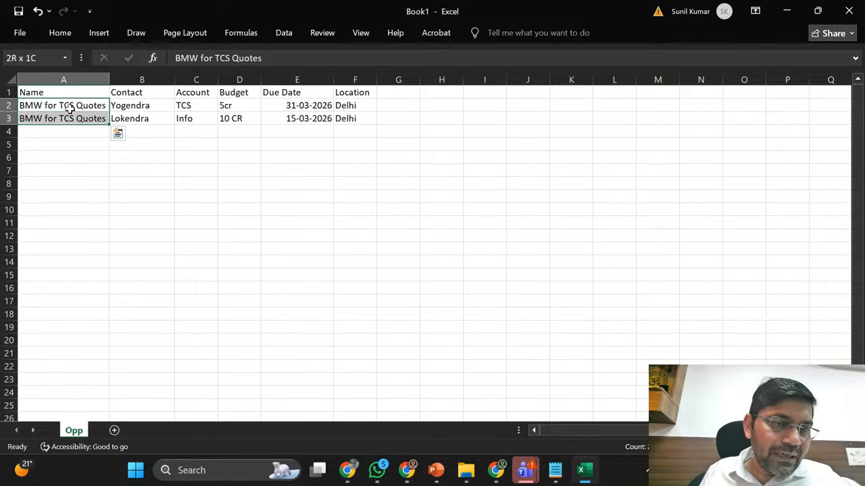
{"action": "key", "text": "Down"}
{"action": "key", "text": "Up"}
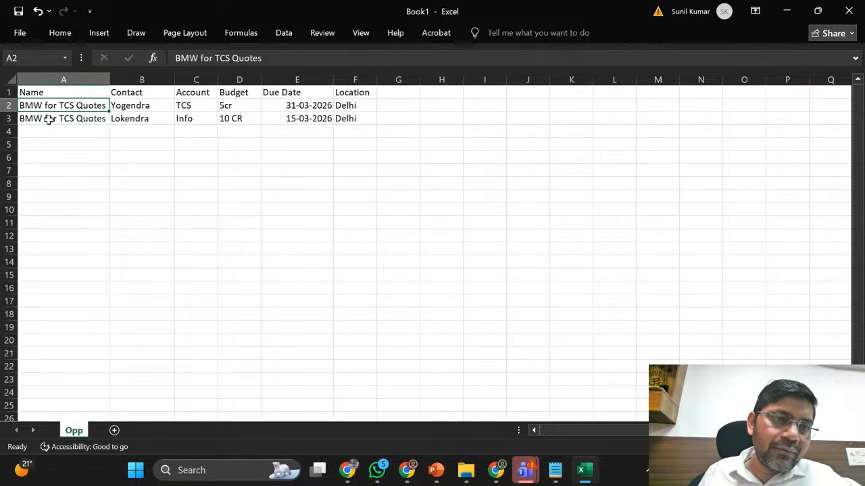
{"action": "left_click", "coordinate": [50, 118]}
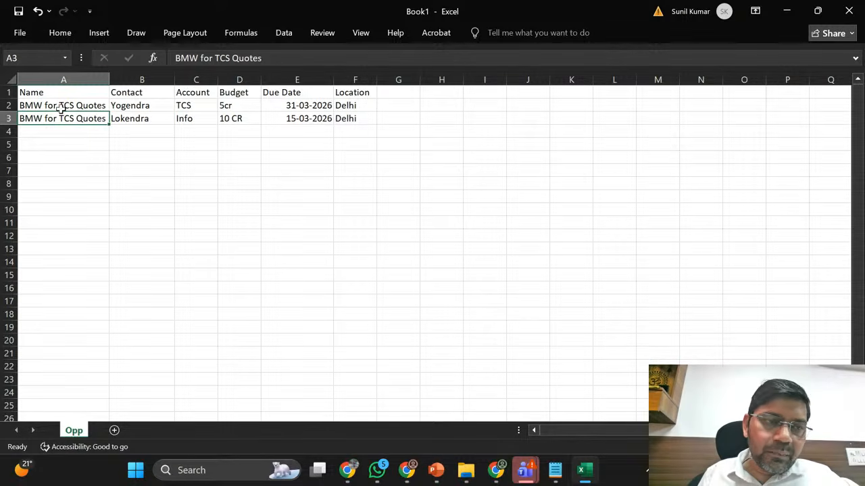
{"action": "left_click", "coordinate": [58, 106]}
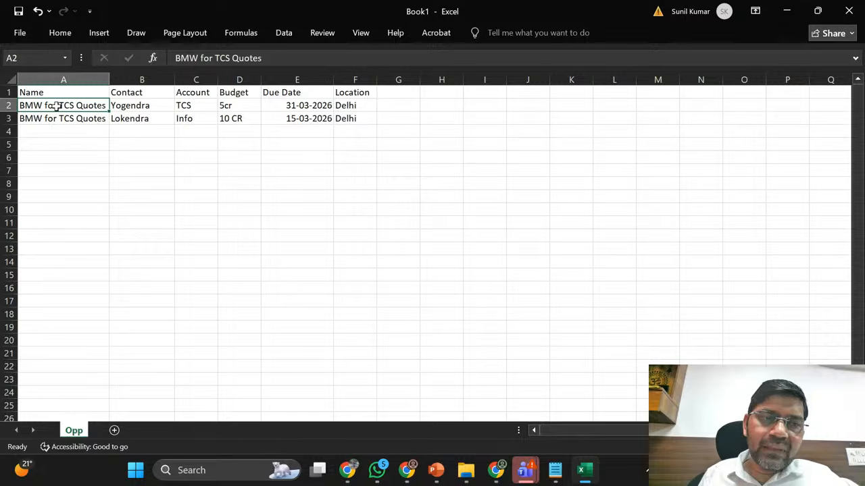
- Widen column A of the Opp sheet to about twice its width and return to the first record's name in A2
{"action": "left_click", "coordinate": [110, 76]}
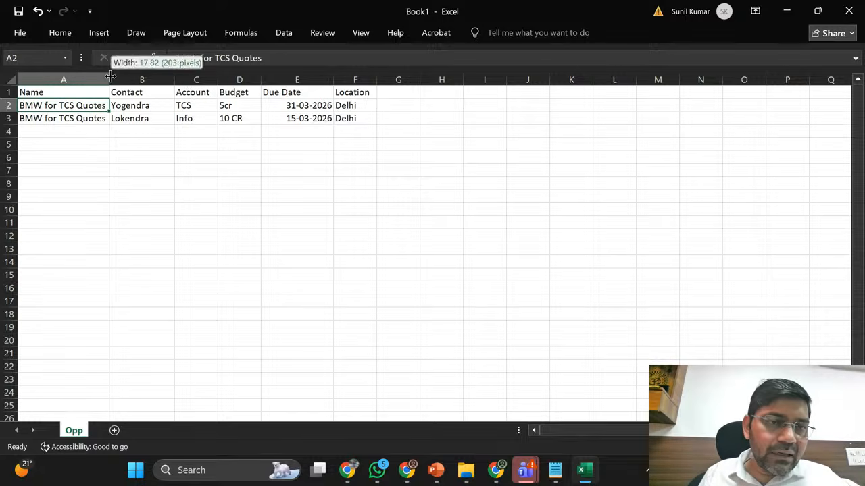
{"action": "left_click_drag", "start_coordinate": [110, 76], "coordinate": [190, 81]}
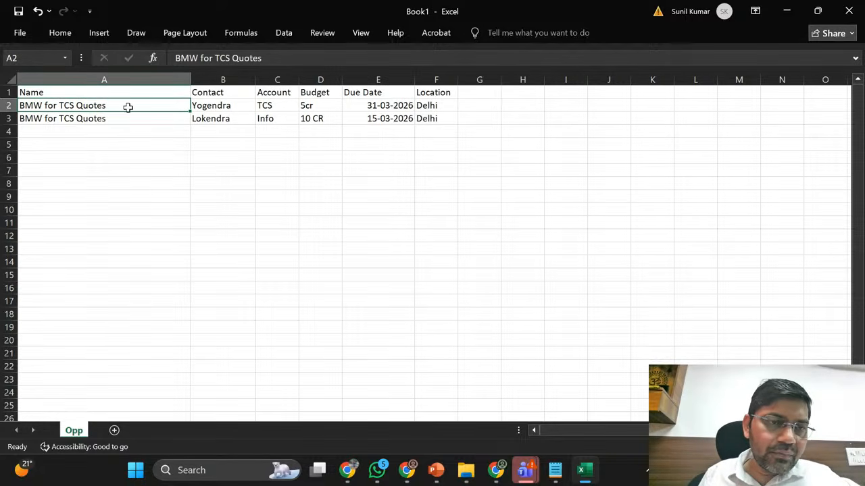
{"action": "left_click", "coordinate": [94, 118]}
{"action": "left_click", "coordinate": [100, 101]}
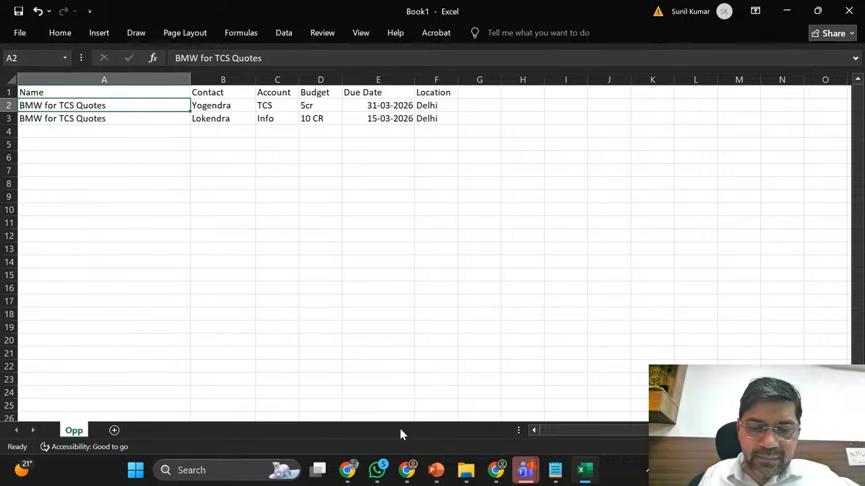
{"action": "mouse_move", "coordinate": [423, 471]}
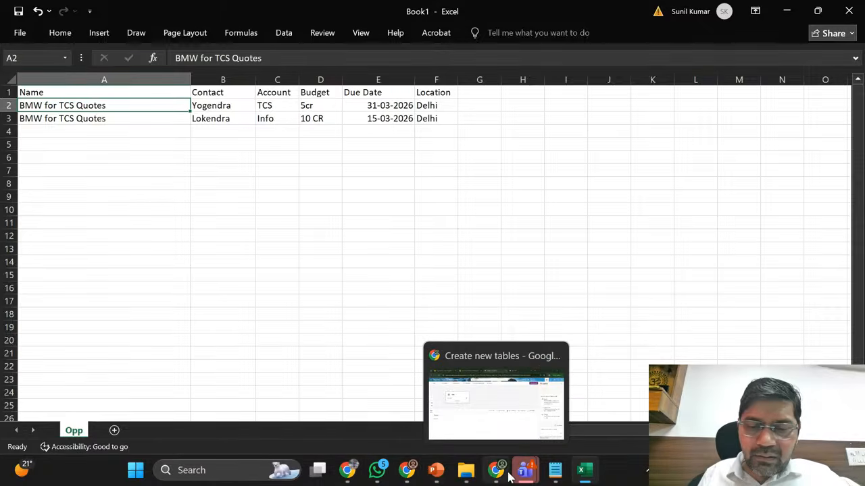
{"action": "left_click", "coordinate": [483, 427]}
{"action": "key", "text": "alt+Tab"}
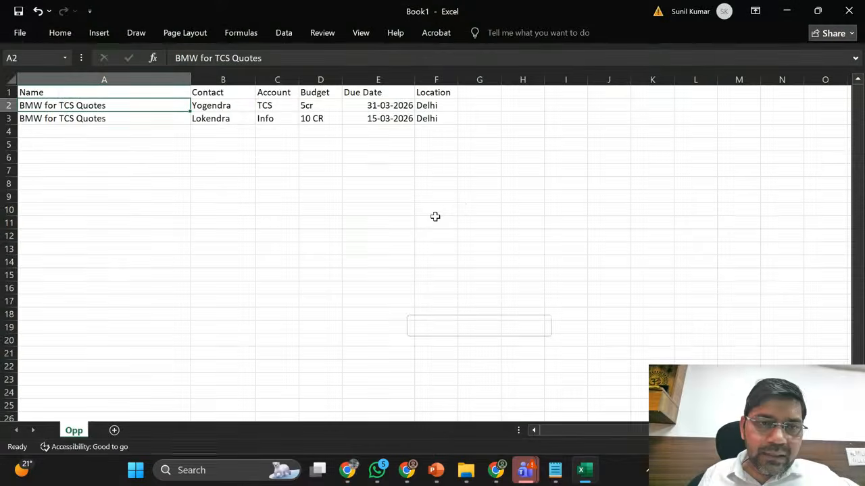
- Compare the Name heading with the first record, then go through the headings Name to Budget in A1:D1 and back to A1
{"action": "left_click", "coordinate": [101, 92]}
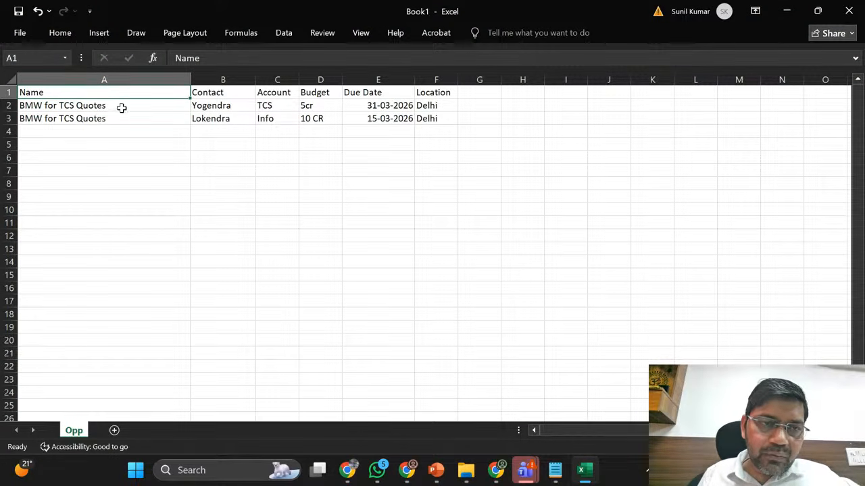
{"action": "left_click", "coordinate": [119, 103]}
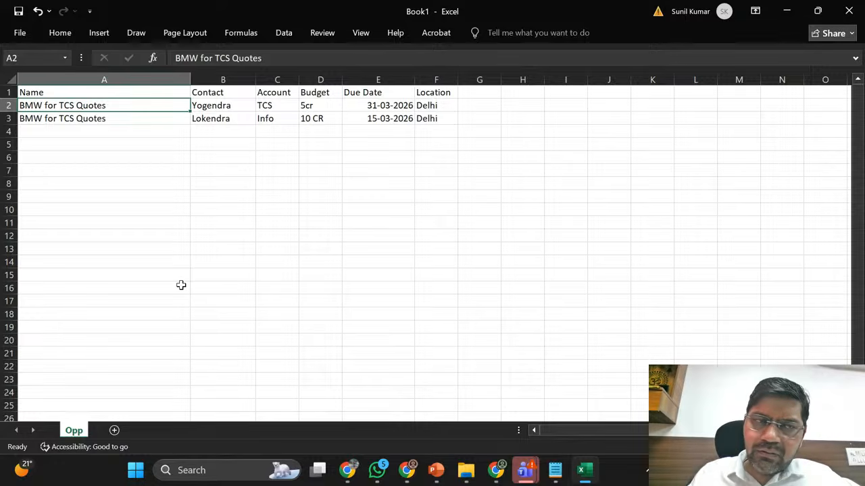
{"action": "key", "text": "Up"}
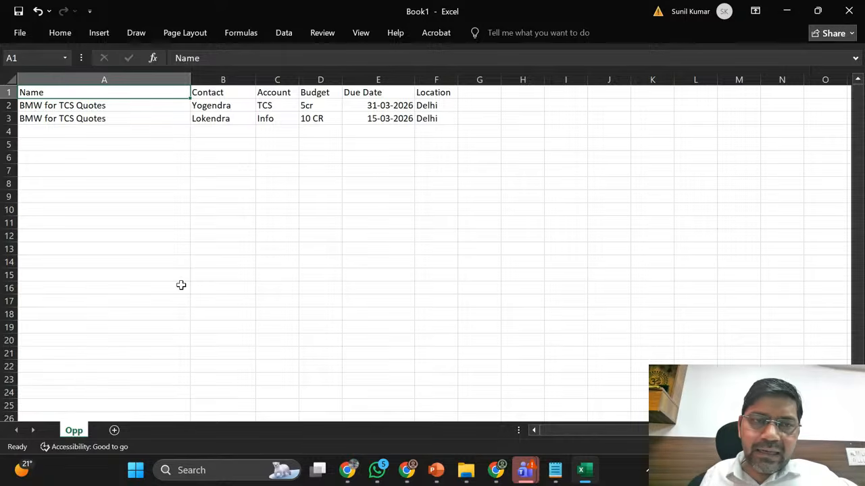
{"action": "key", "text": "Right"}
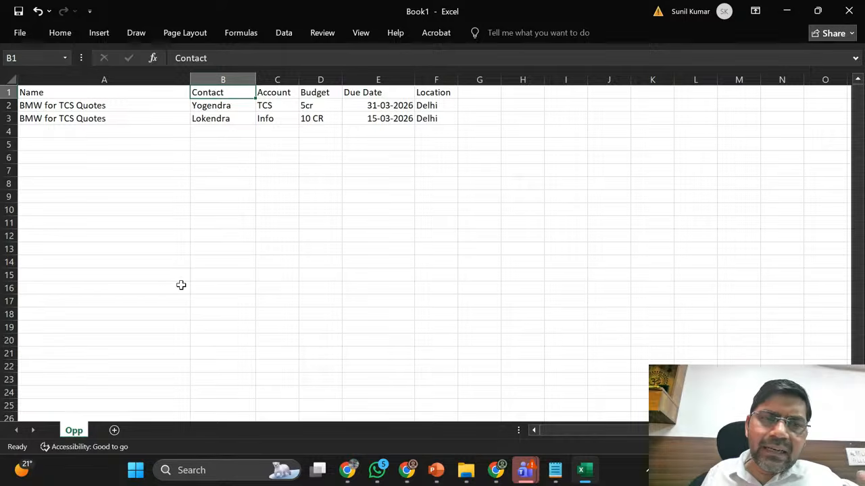
{"action": "key", "text": "Right"}
{"action": "key", "text": "Right"}
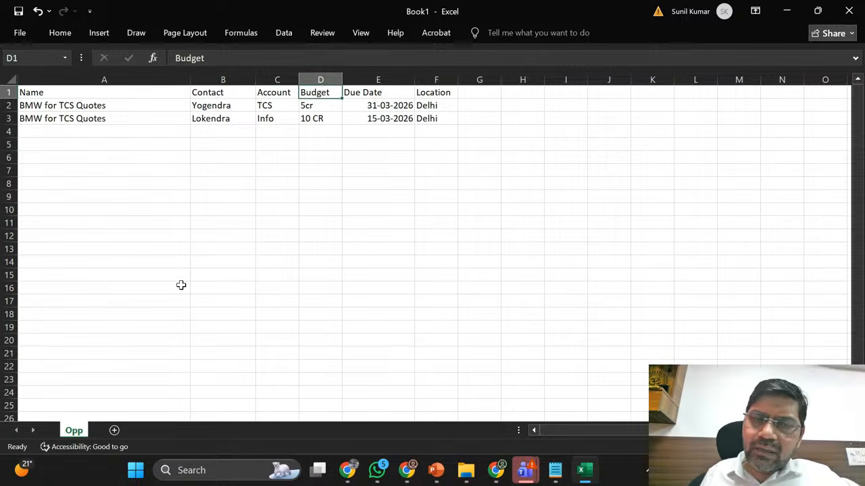
{"action": "key", "text": "Left"}
{"action": "key", "text": "Left"}
{"action": "key", "text": "Left"}
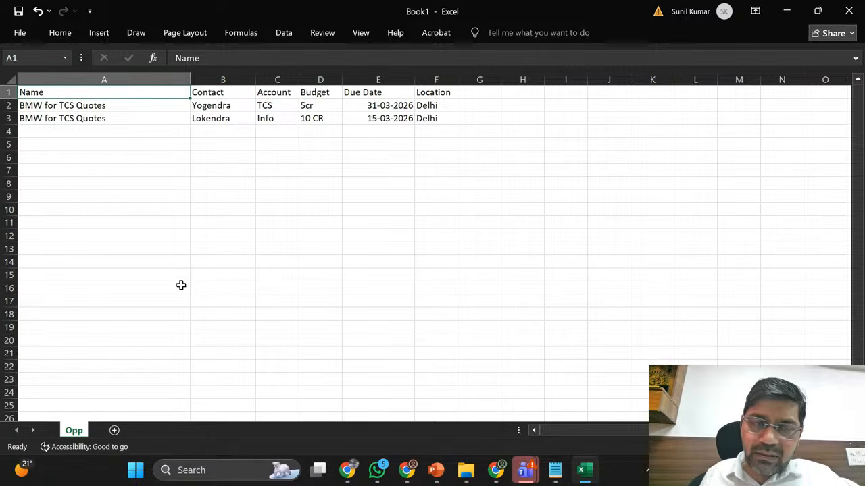
- Highlight the two record names in A2:A3 as the values of the Name column
{"action": "key", "text": "Down"}
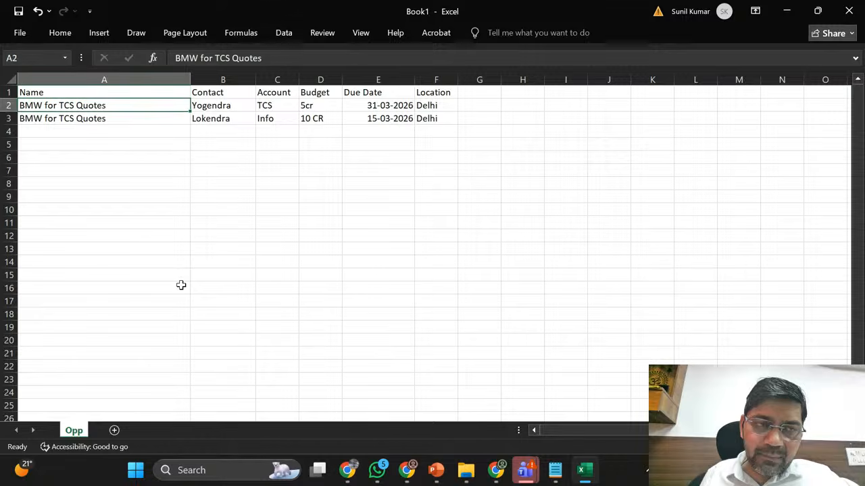
{"action": "key", "text": "shift+Down"}
{"action": "key", "text": "shift+Down"}
{"action": "key", "text": "shift+Down"}
{"action": "key", "text": "shift+Up"}
{"action": "key", "text": "shift+Up"}
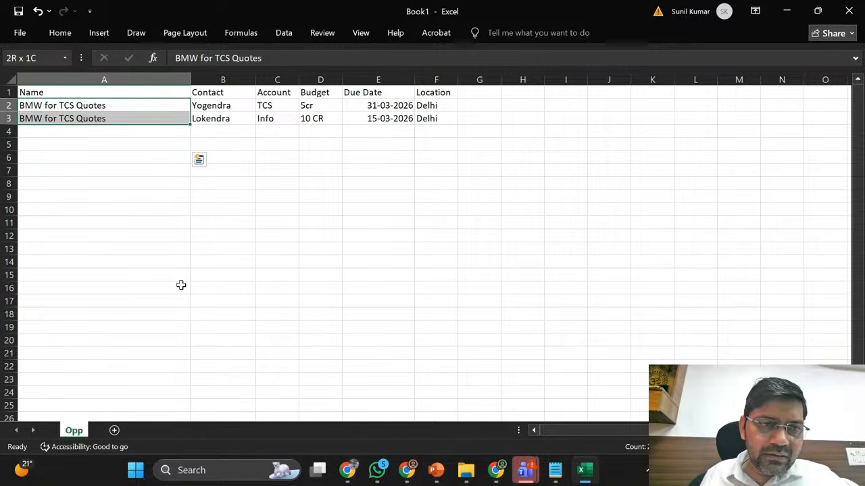
- Enter a LEN formula in G2 that counts the characters of the first record's name in A2
{"action": "left_click", "coordinate": [473, 106]}
{"action": "type", "text": "=l"}
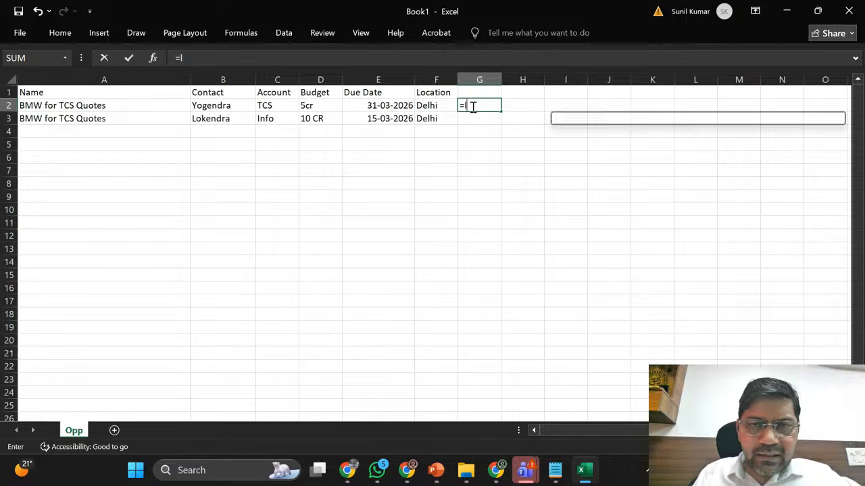
{"action": "type", "text": "en"}
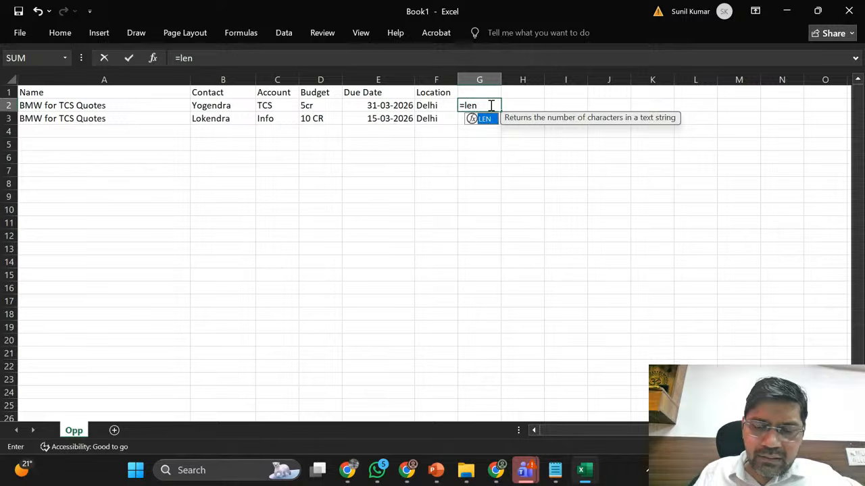
{"action": "type", "text": "("}
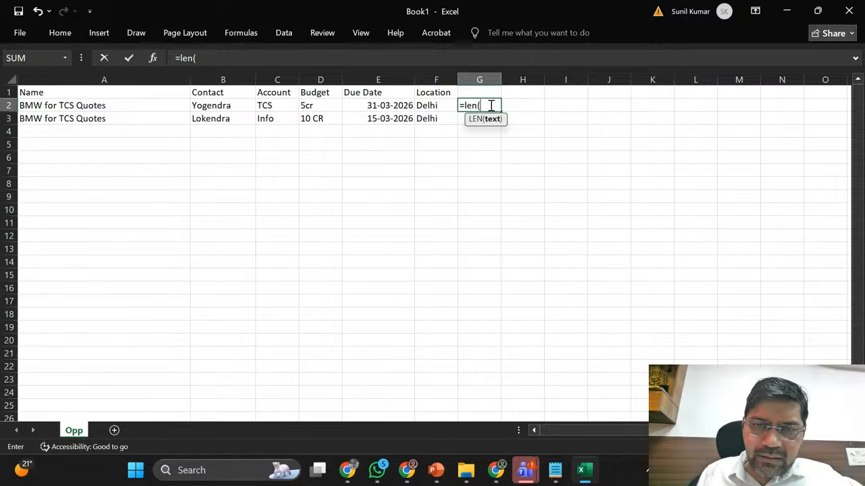
{"action": "left_click", "coordinate": [147, 110]}
{"action": "type", "text": ")"}
{"action": "key", "text": "Return"}
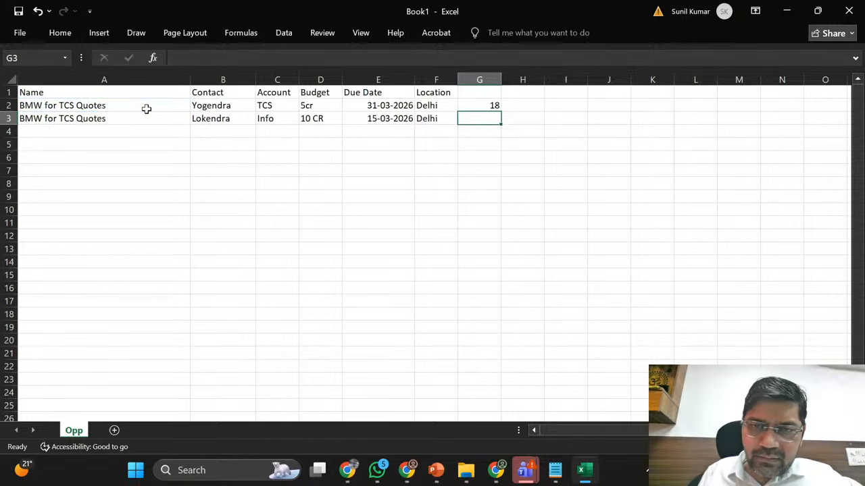
- Copy the LEN formula from G2 into G3 and compare the character counts of the two record names
{"action": "key", "text": "Up"}
{"action": "key", "text": "ctrl+c"}
{"action": "key", "text": "Down"}
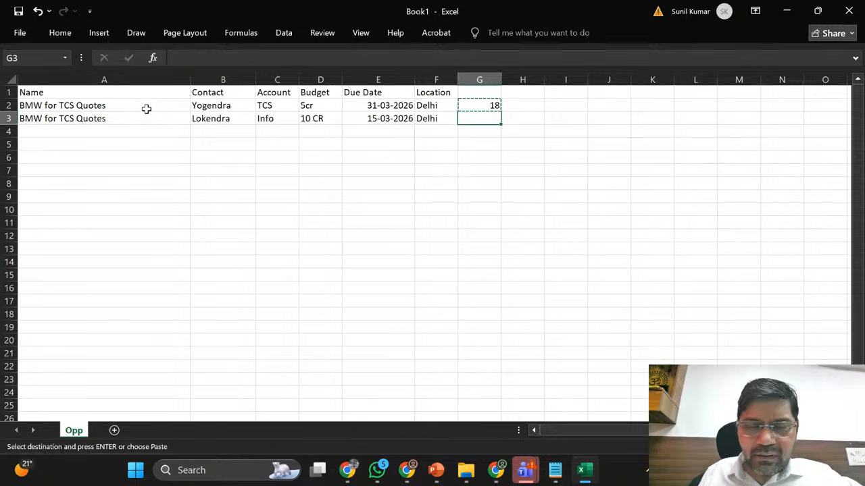
{"action": "key", "text": "Return"}
{"action": "key", "text": "Up"}
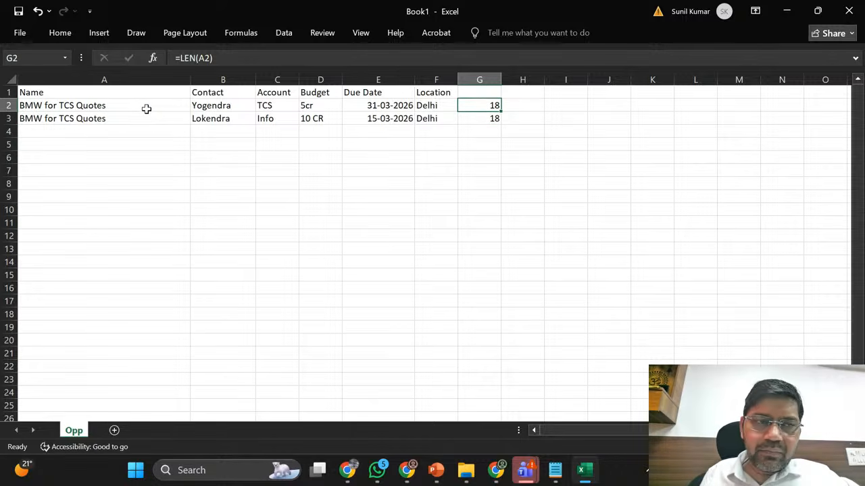
{"action": "key", "text": "Down"}
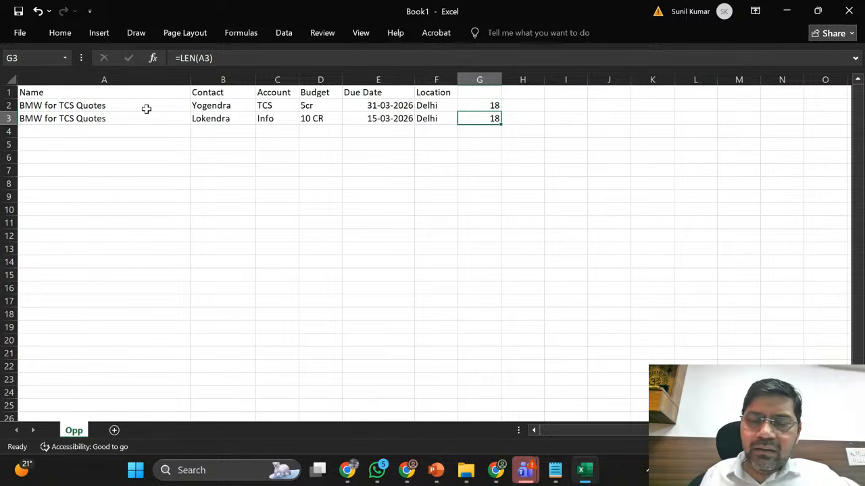
{"action": "key", "text": "Up"}
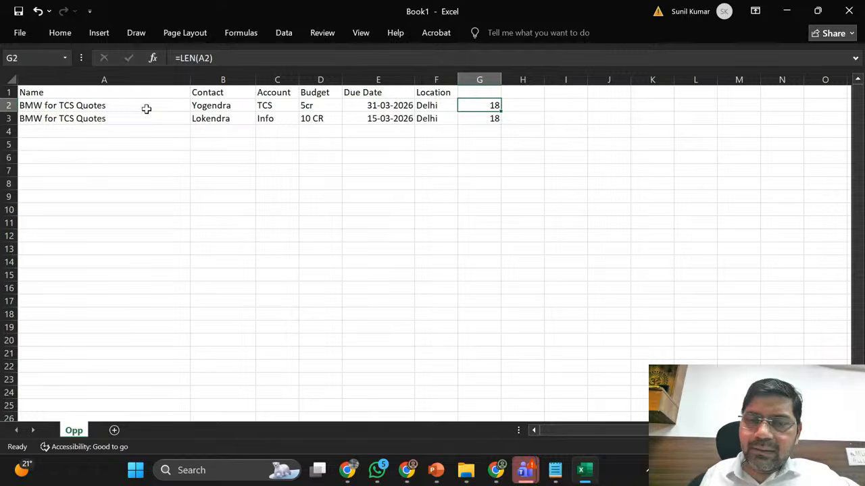
{"action": "key", "text": "Right"}
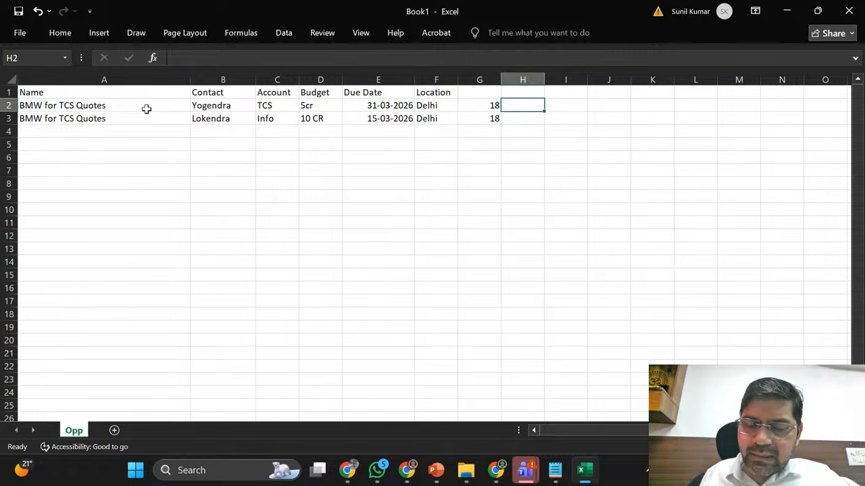
{"action": "key", "text": "Left"}
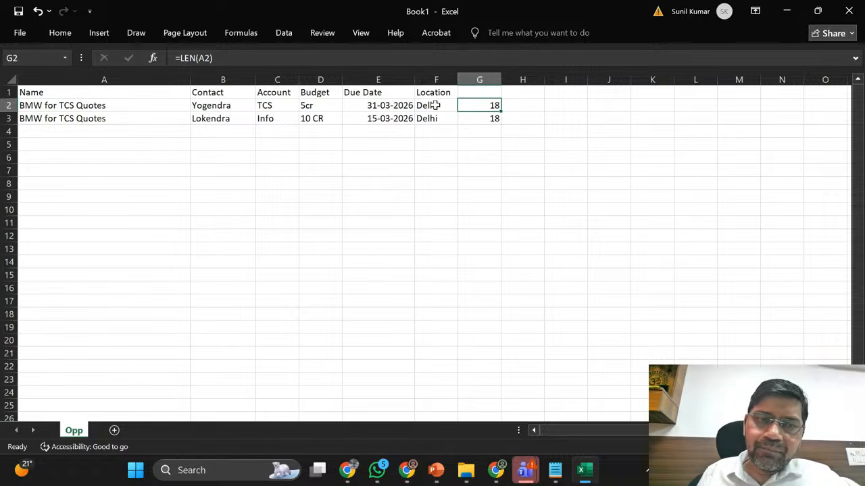
- Add a new worksheet after Opp and name it Contact
{"action": "left_click", "coordinate": [222, 109]}
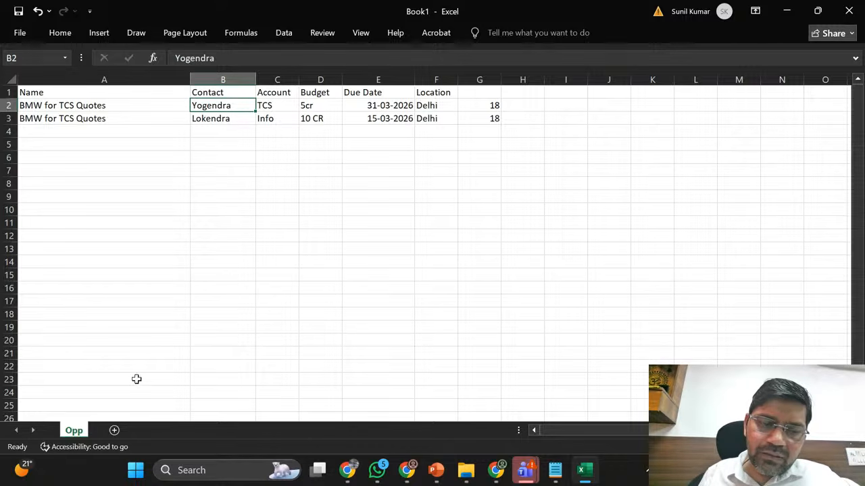
{"action": "left_click", "coordinate": [115, 431]}
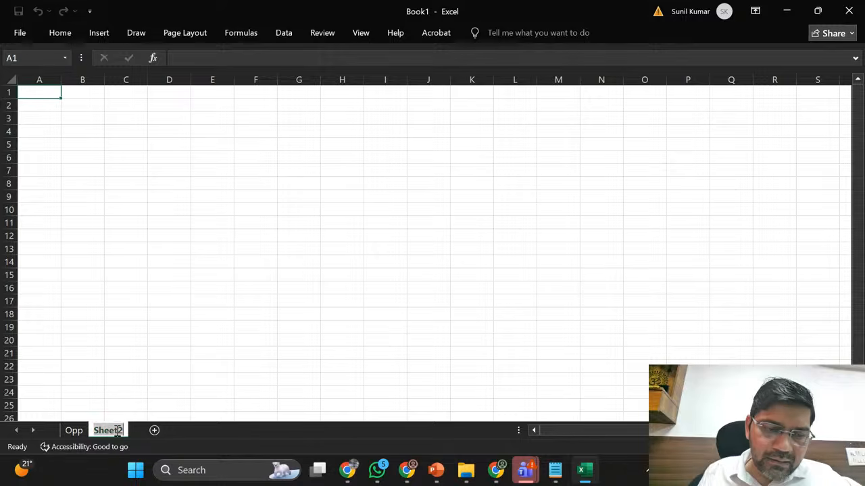
{"action": "type", "text": "Contact"}
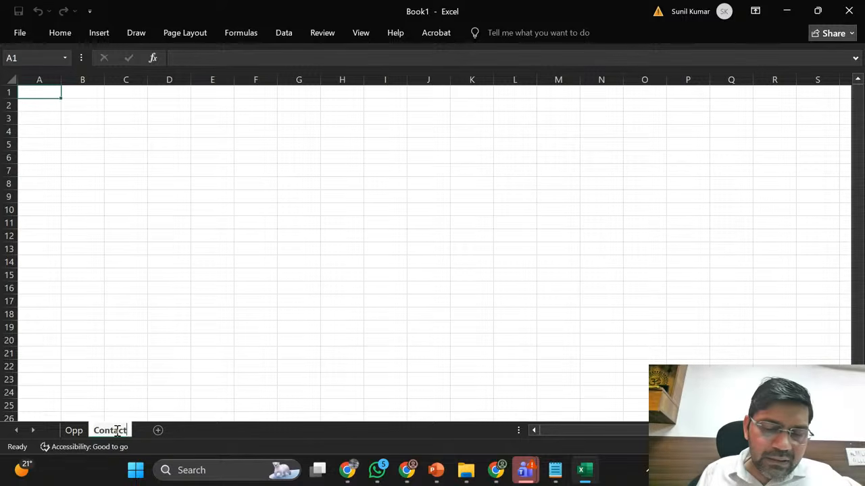
{"action": "key", "text": "Return"}
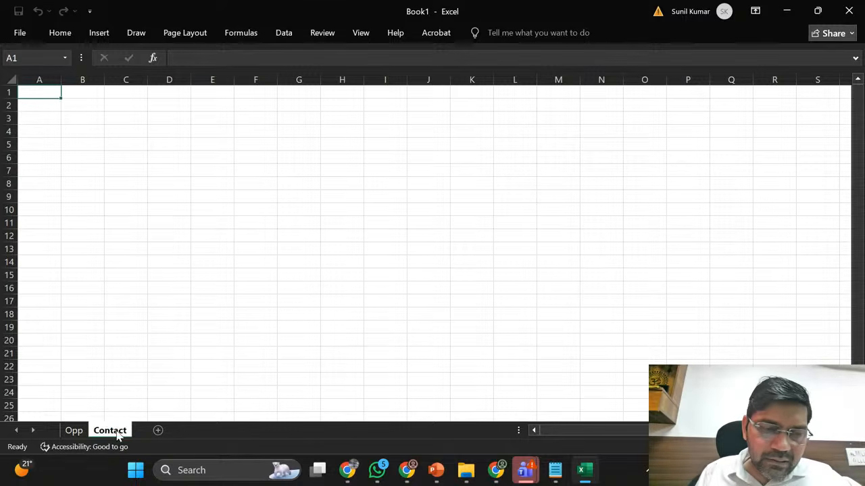
- Add another worksheet after Contact and name it Company
{"action": "left_click", "coordinate": [157, 431]}
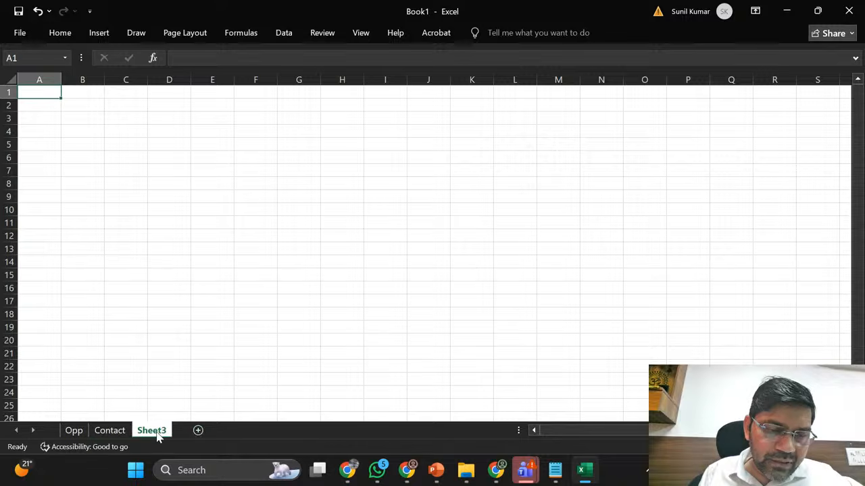
{"action": "double_click", "coordinate": [157, 431]}
{"action": "type", "text": "C"}
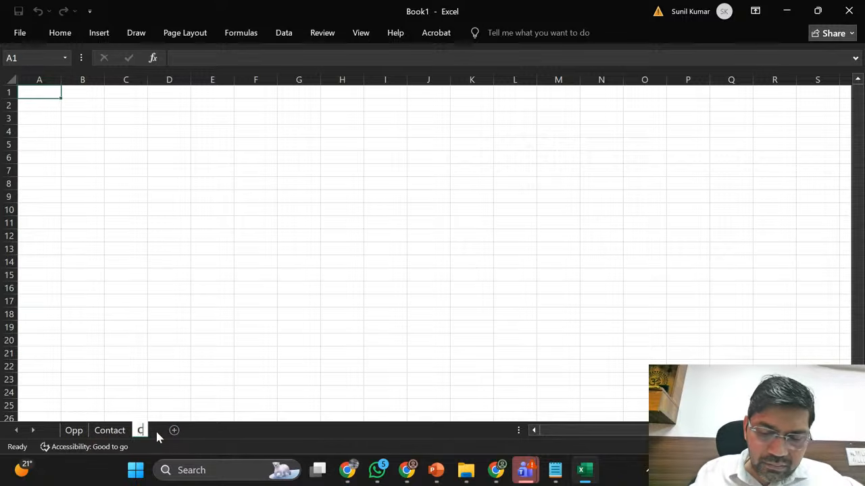
{"action": "type", "text": "ompany"}
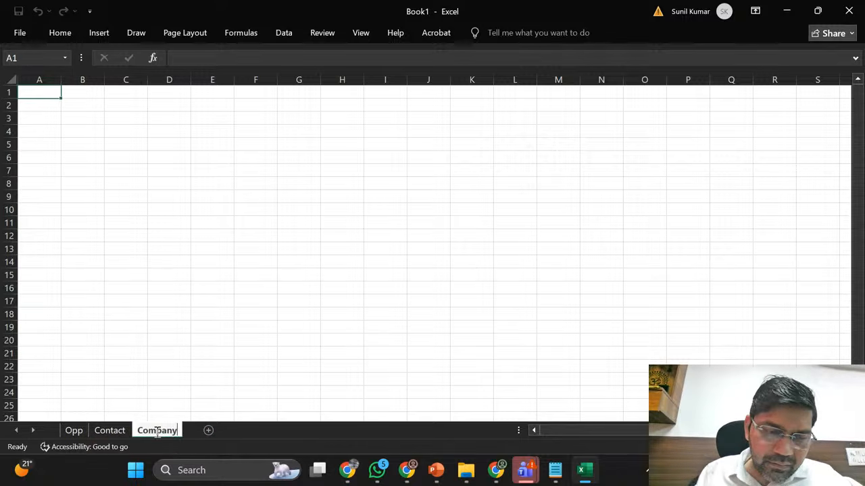
{"action": "key", "text": "Return"}
- Compare the Opp sheet with the Contact and Company sheets as sources for its Contact and Account columns
{"action": "left_click", "coordinate": [73, 432]}
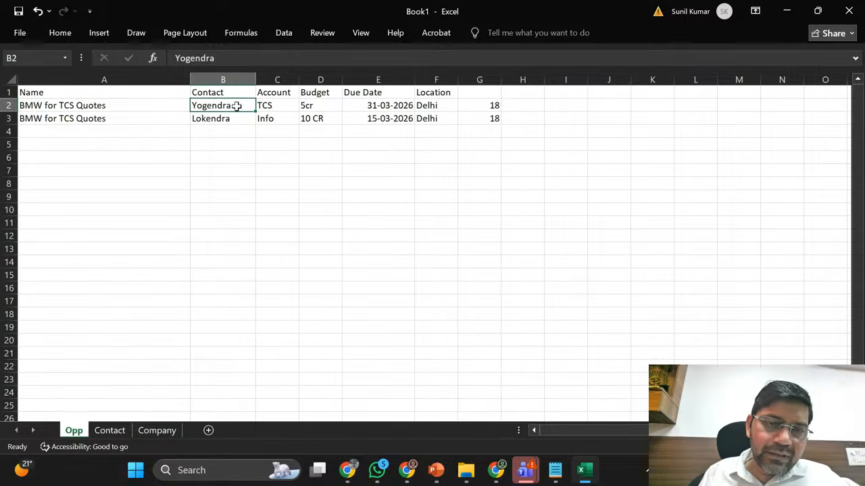
{"action": "left_click", "coordinate": [108, 432]}
{"action": "left_click", "coordinate": [70, 431]}
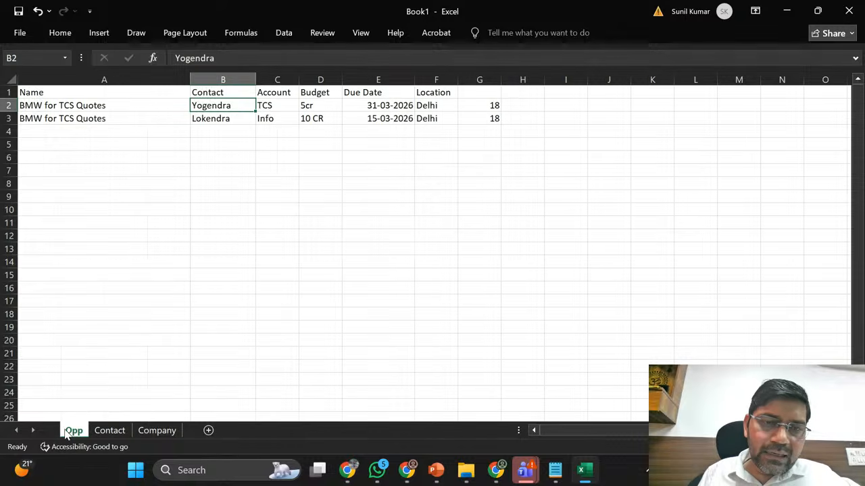
{"action": "left_click", "coordinate": [158, 431]}
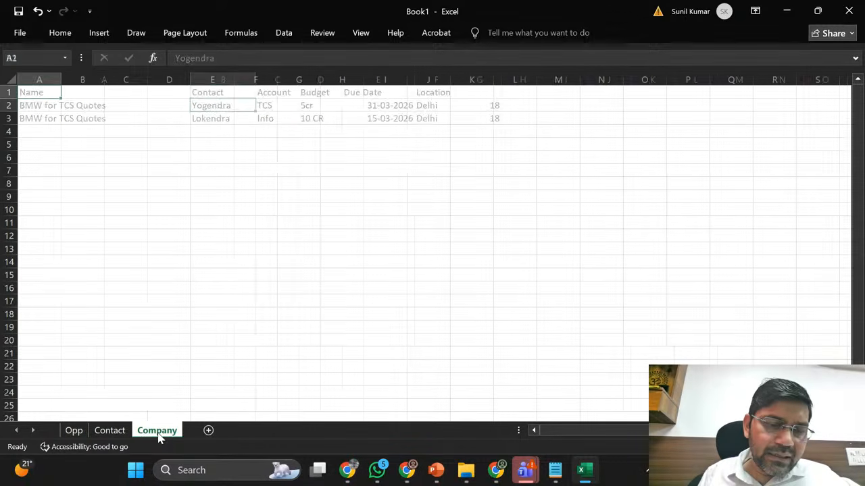
{"action": "left_click", "coordinate": [73, 431]}
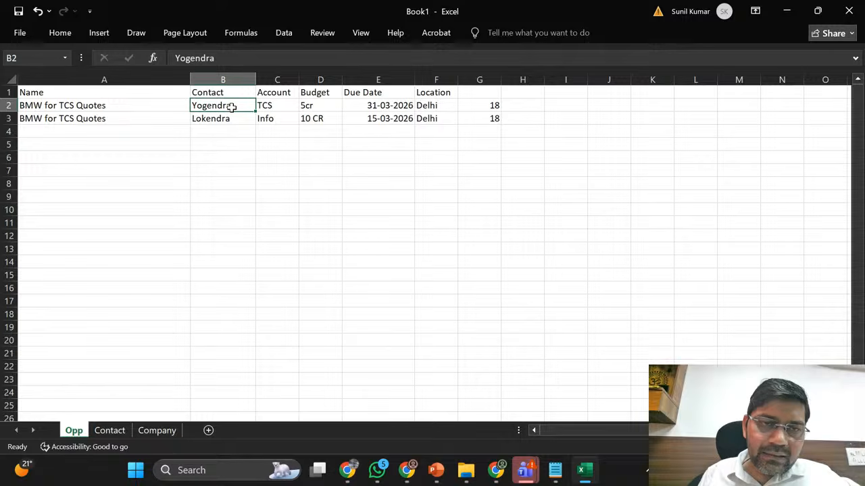
- Go through the first record's Account, Budget, Due Date, Location and name-length cells in C2:G2, ending at the empty heading cell G1
{"action": "left_click", "coordinate": [272, 106]}
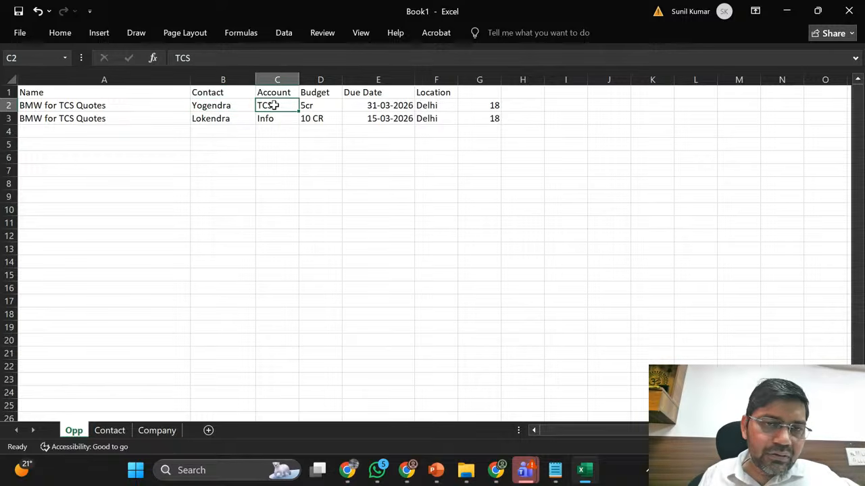
{"action": "key", "text": "Tab"}
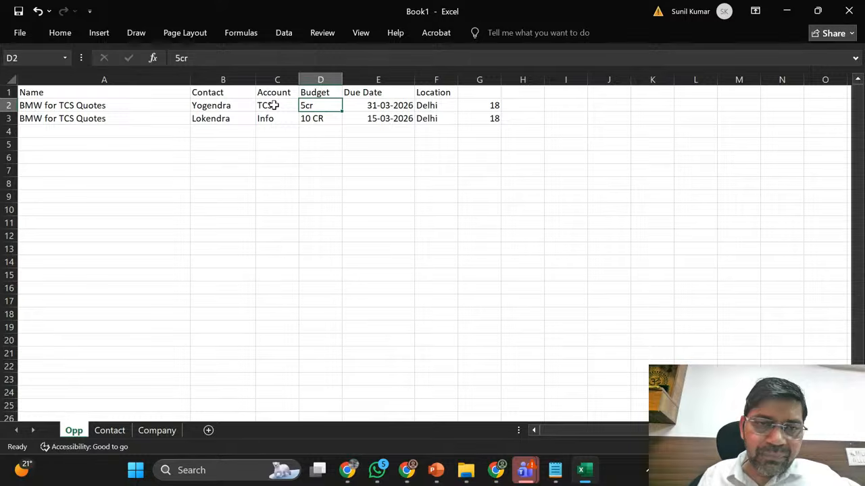
{"action": "left_click", "coordinate": [396, 106]}
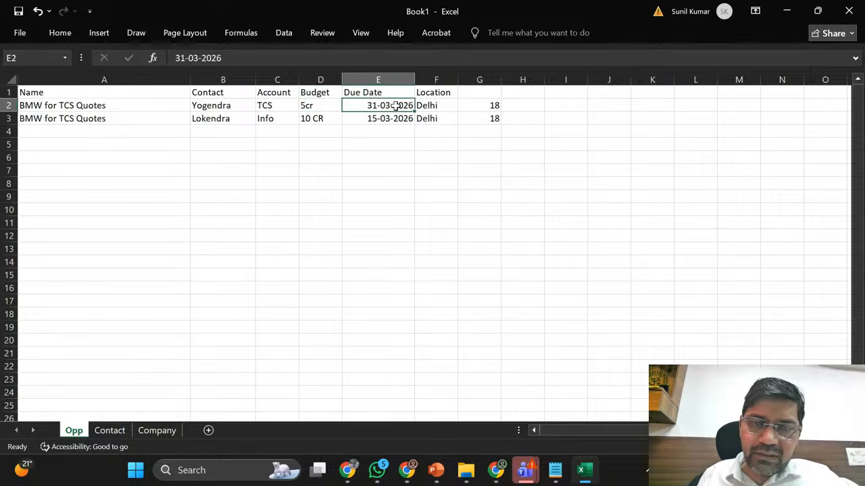
{"action": "left_click", "coordinate": [436, 105]}
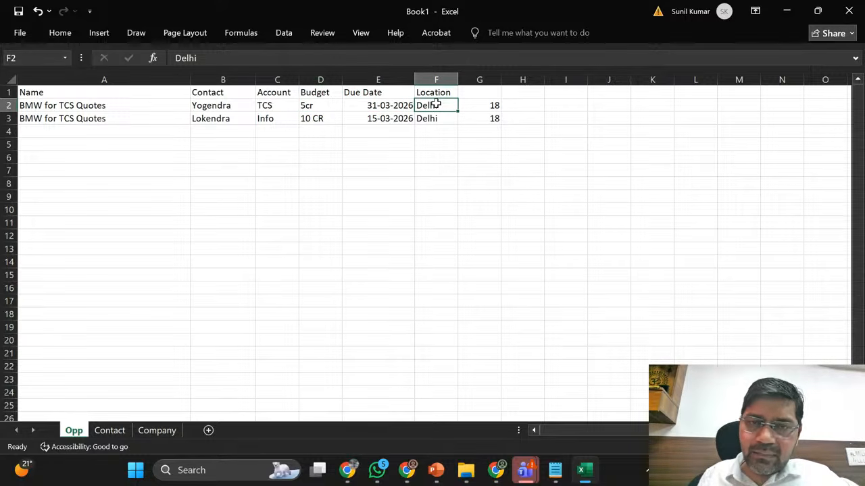
{"action": "left_click", "coordinate": [387, 105]}
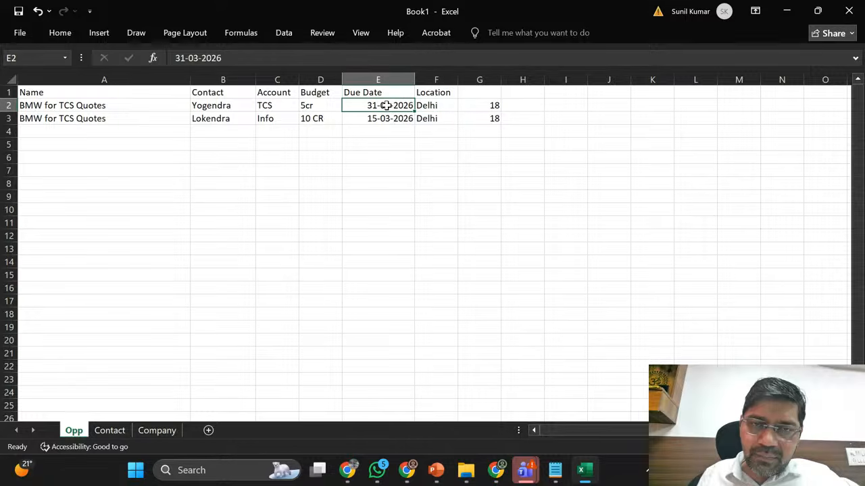
{"action": "left_click", "coordinate": [439, 108]}
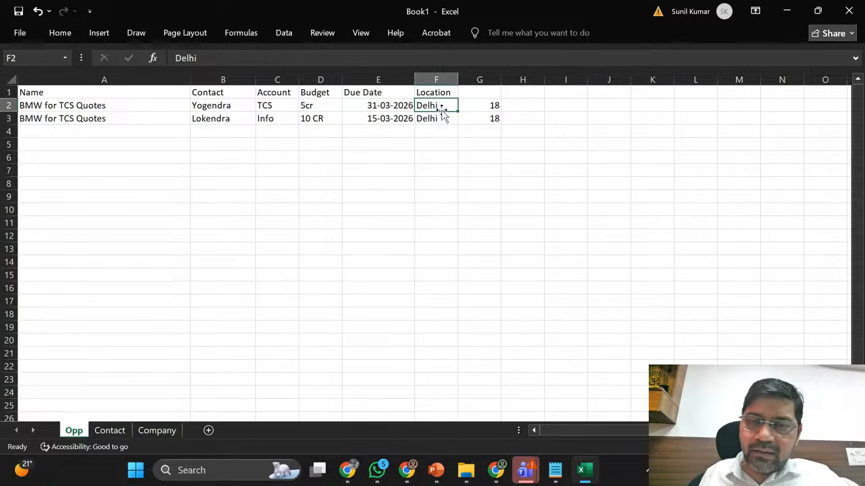
{"action": "key", "text": "Right"}
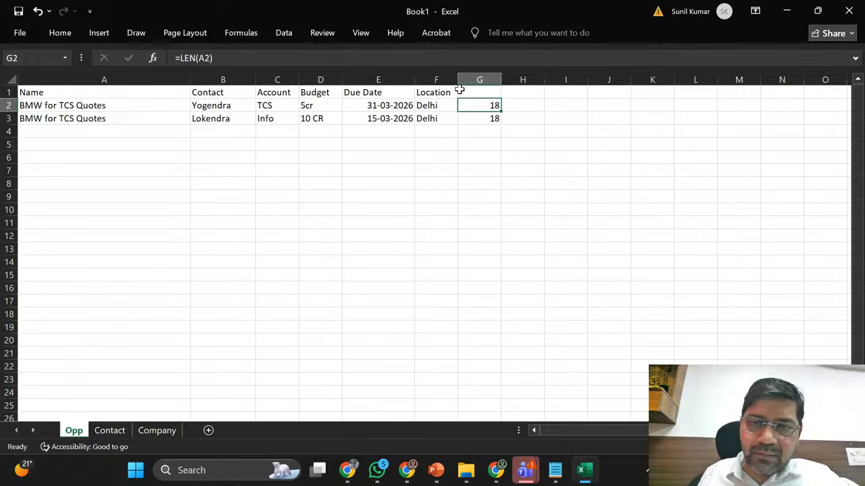
{"action": "left_click", "coordinate": [479, 90]}
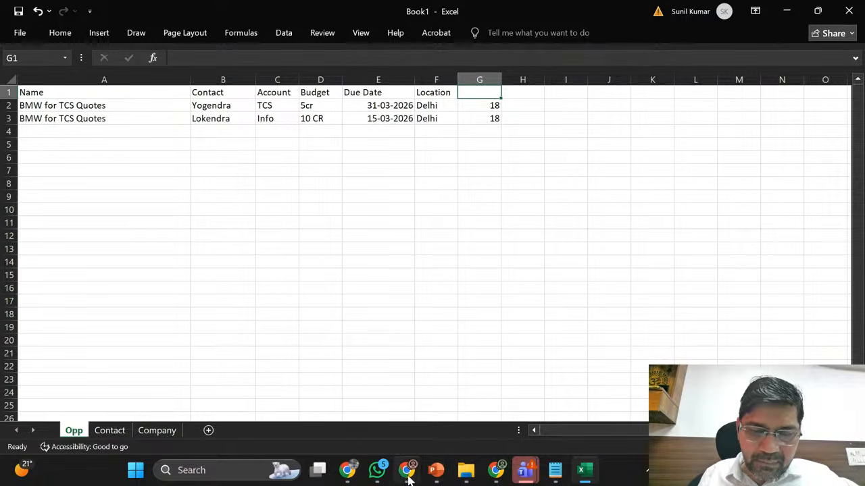
- Switch to the running PowerPoint slide show and go back to the Dataverse & CDM title slide
{"action": "mouse_move", "coordinate": [408, 478]}
{"action": "mouse_move", "coordinate": [496, 473]}
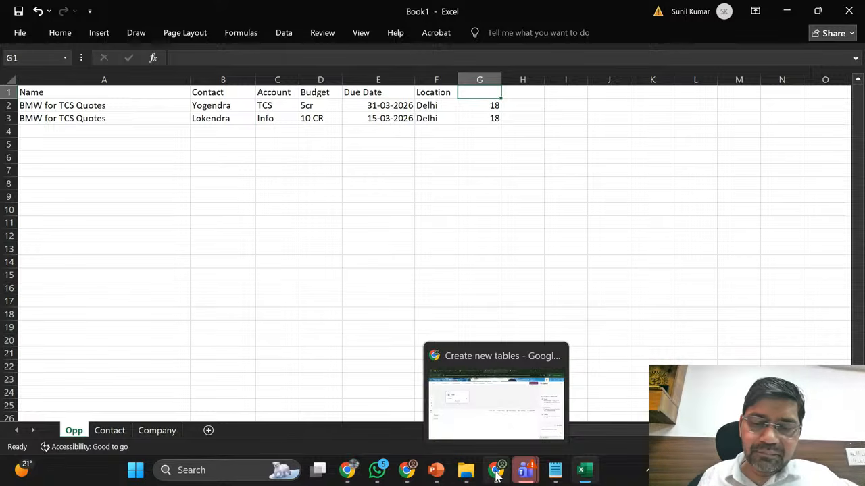
{"action": "mouse_move", "coordinate": [436, 472]}
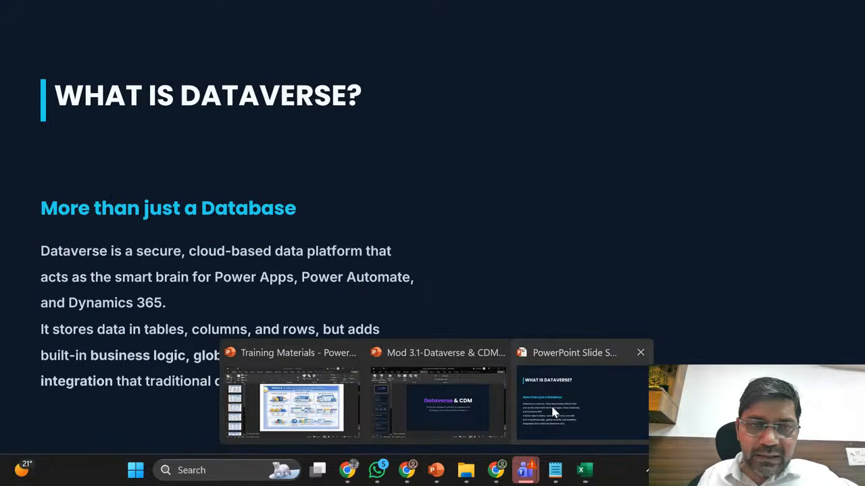
{"action": "left_click", "coordinate": [555, 411]}
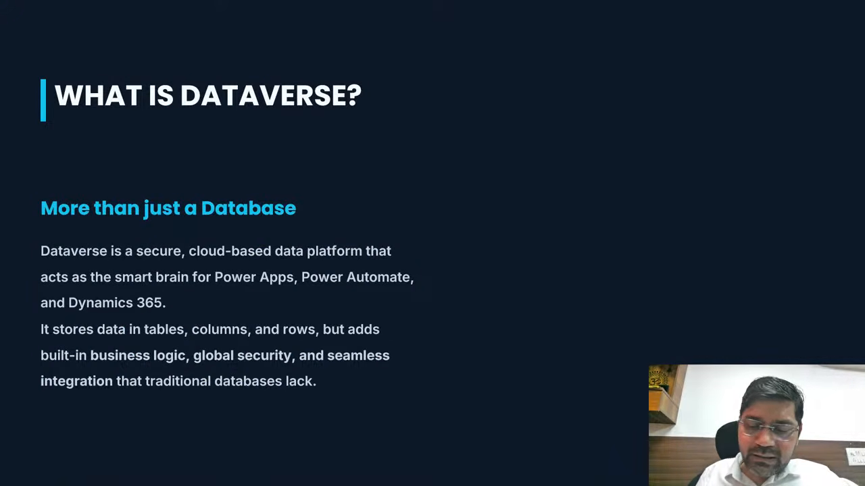
{"action": "key", "text": "Left"}
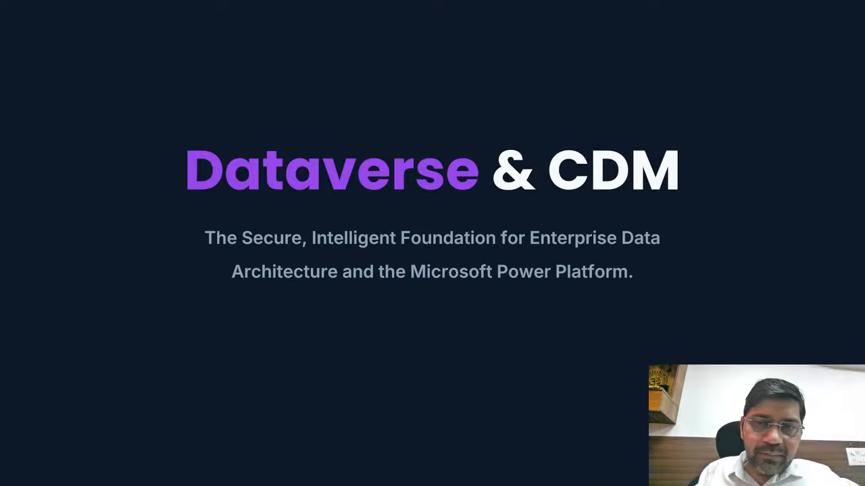
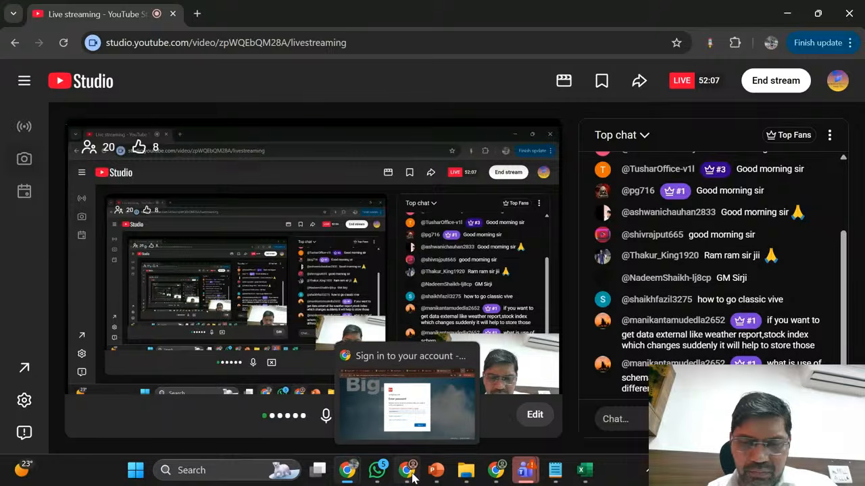
- Switch to the Power Apps browser window, open the Sales Trial environment's solutions list and reveal the option for switching to classic
{"action": "mouse_move", "coordinate": [496, 473]}
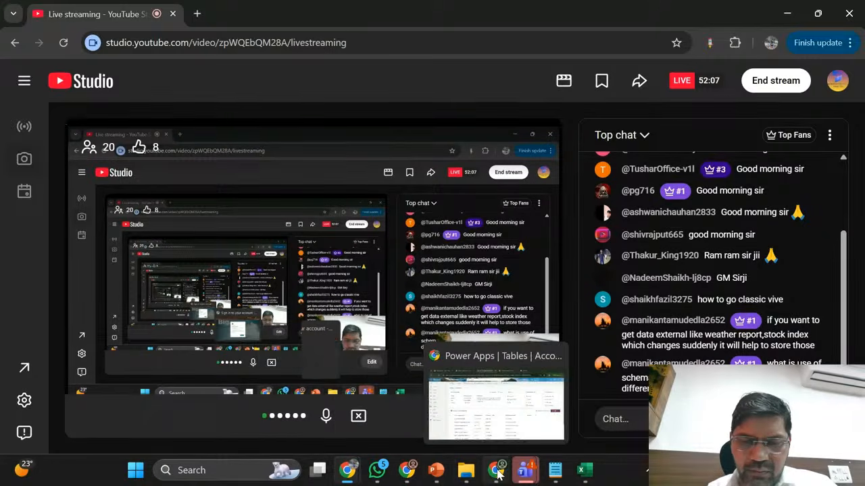
{"action": "left_click", "coordinate": [491, 419]}
{"action": "left_click", "coordinate": [500, 13]}
{"action": "left_click", "coordinate": [400, 8]}
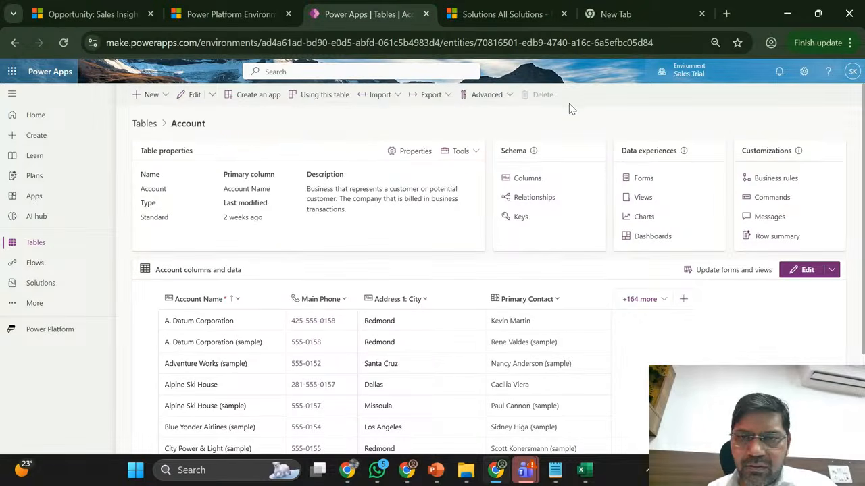
{"action": "left_click", "coordinate": [59, 293]}
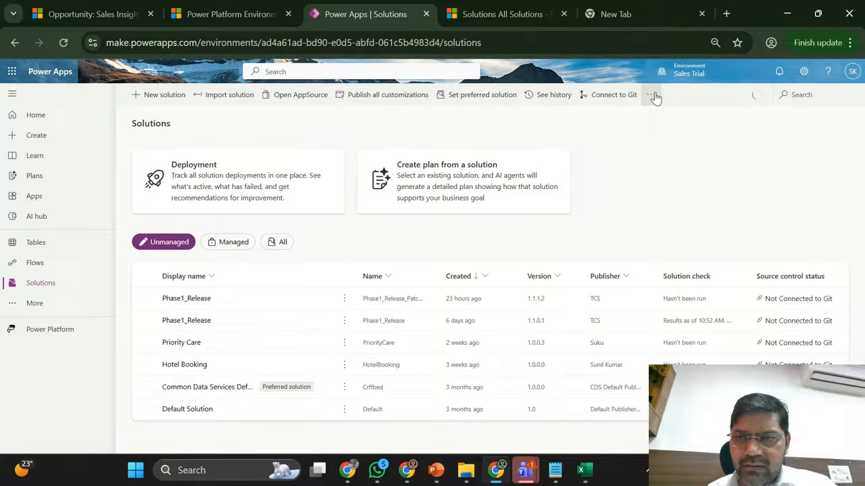
{"action": "left_click", "coordinate": [652, 95]}
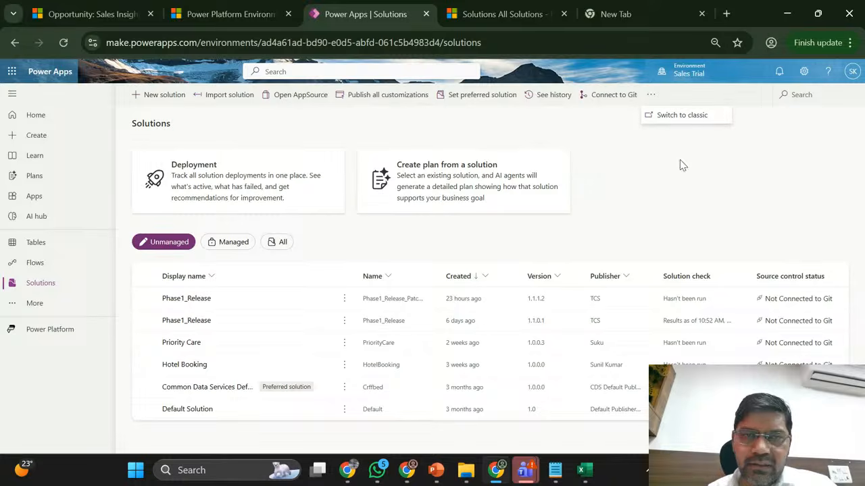
- View the classic All Solutions page and return to the YouTube Studio live chat
{"action": "left_click", "coordinate": [66, 7]}
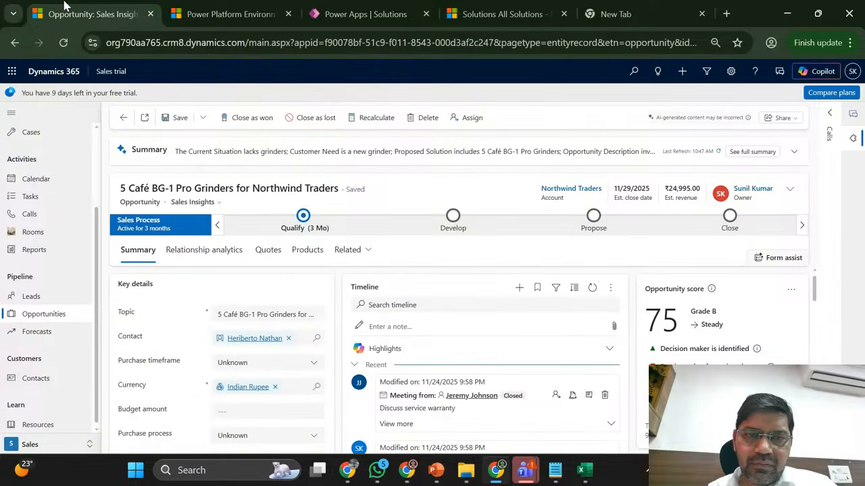
{"action": "left_click", "coordinate": [470, 6]}
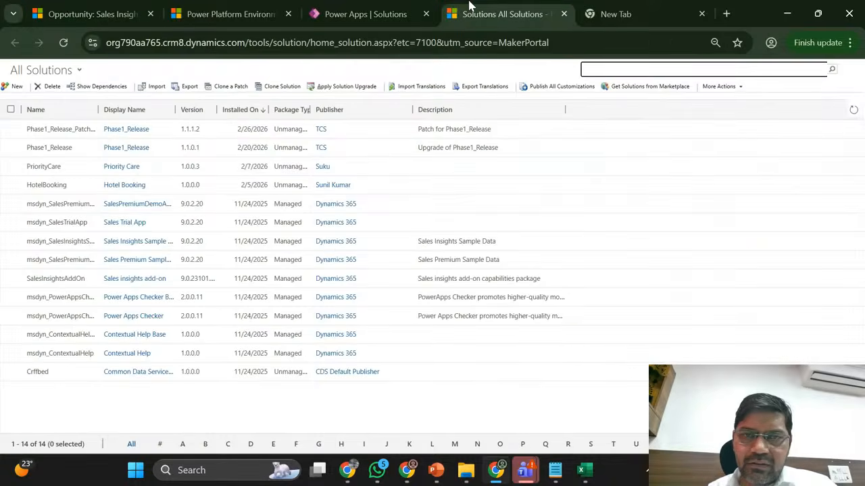
{"action": "left_click", "coordinate": [785, 10]}
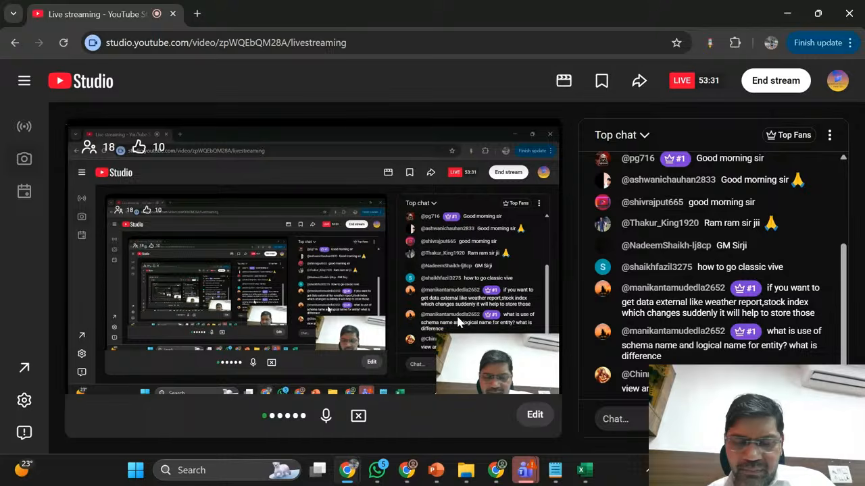
- Compare the web addresses of the Sales trial opportunity page and the Power Platform Environment Settings page, then return to the live chat
{"action": "key", "text": "alt+Tab"}
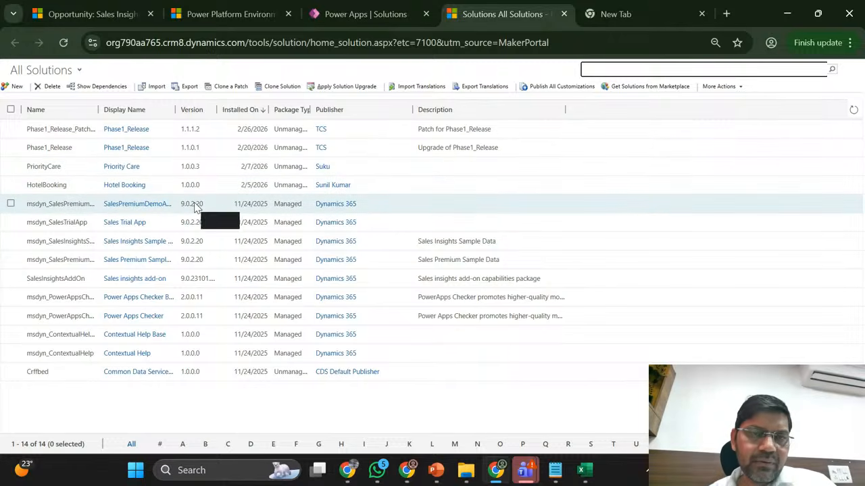
{"action": "left_click", "coordinate": [198, 6]}
{"action": "left_click", "coordinate": [95, 14]}
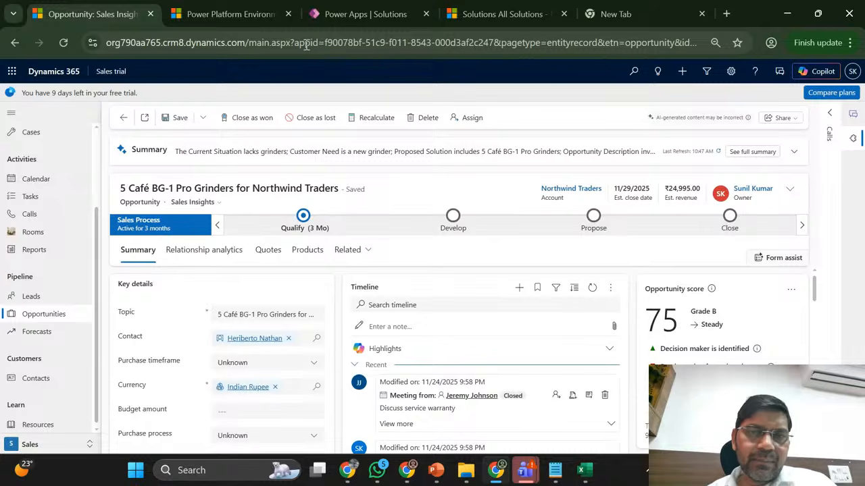
{"action": "left_click", "coordinate": [409, 42]}
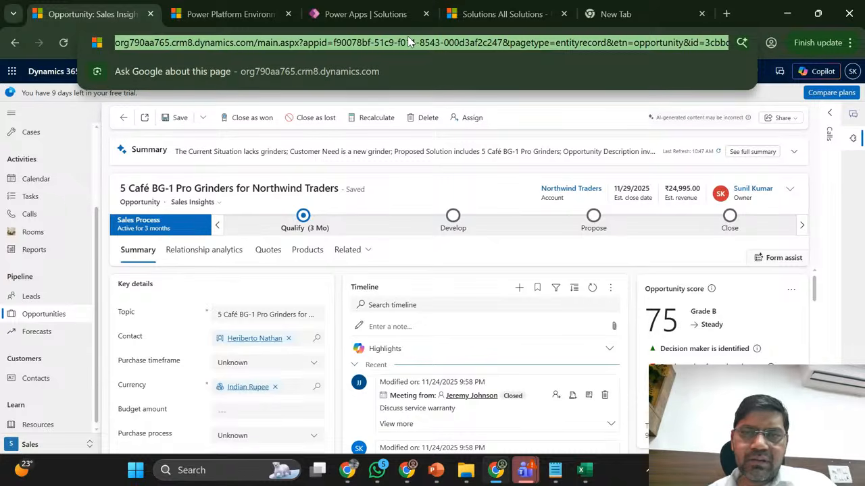
{"action": "left_click", "coordinate": [228, 8]}
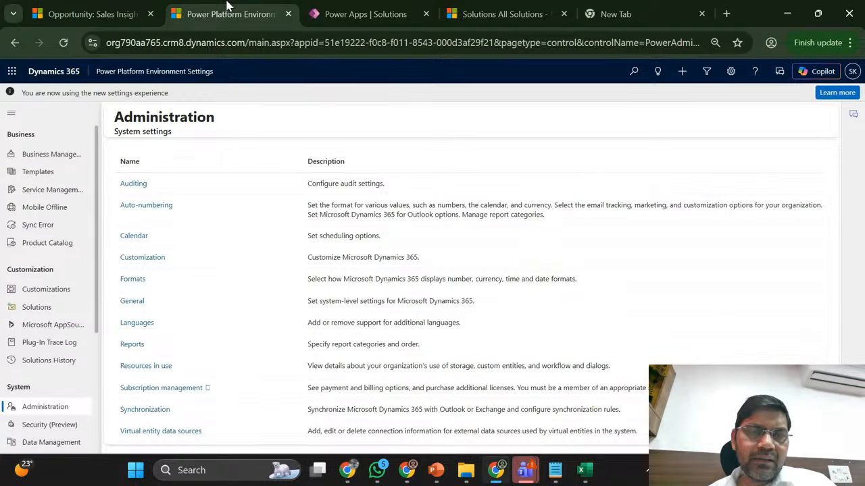
{"action": "left_click", "coordinate": [94, 8]}
{"action": "left_click", "coordinate": [229, 8]}
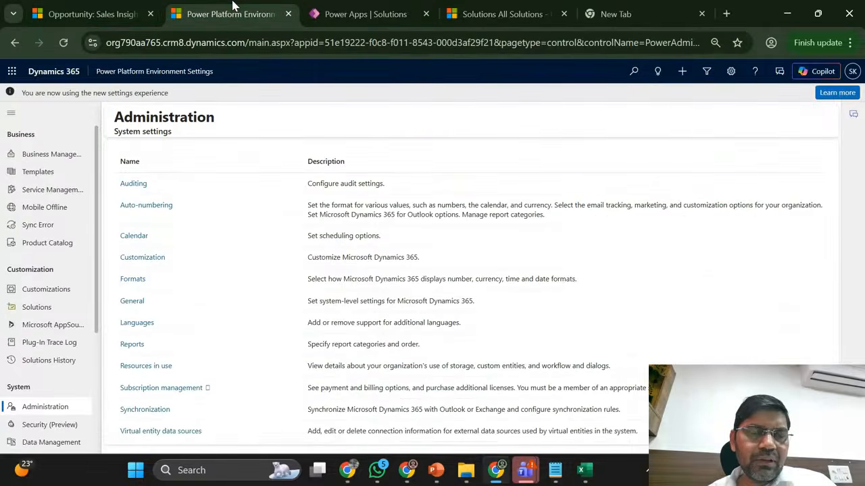
{"action": "left_click", "coordinate": [100, 7]}
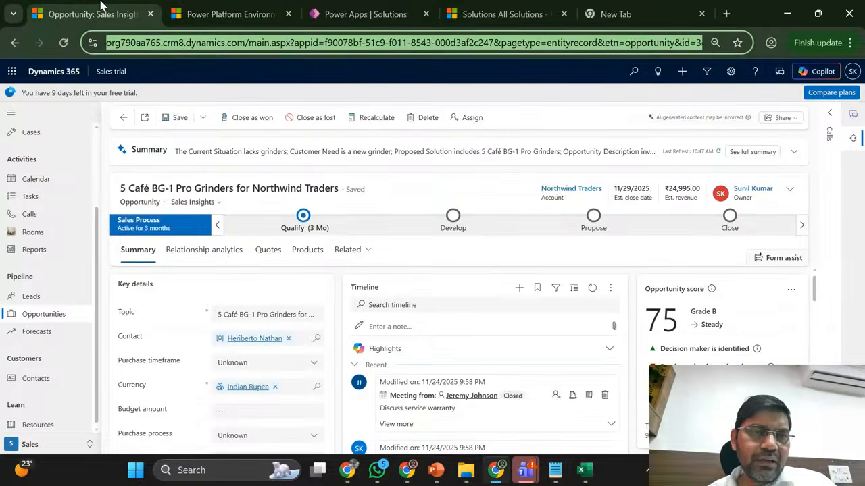
{"action": "left_click", "coordinate": [227, 88]}
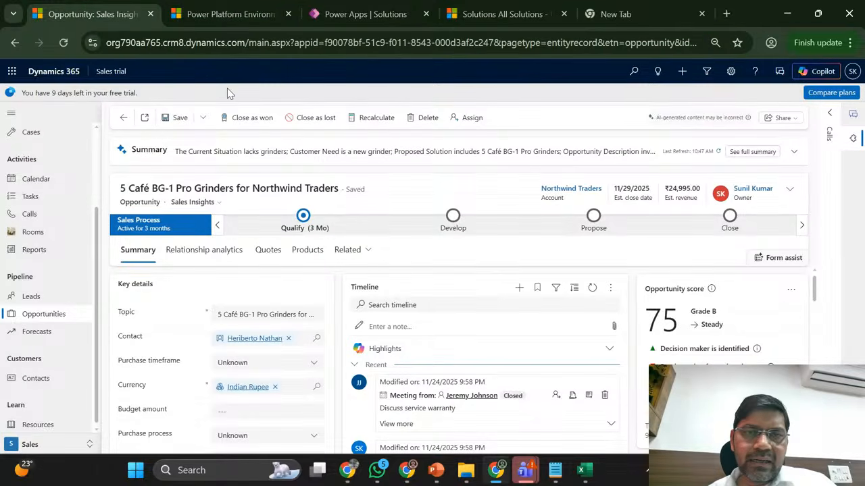
{"action": "left_click", "coordinate": [788, 11]}
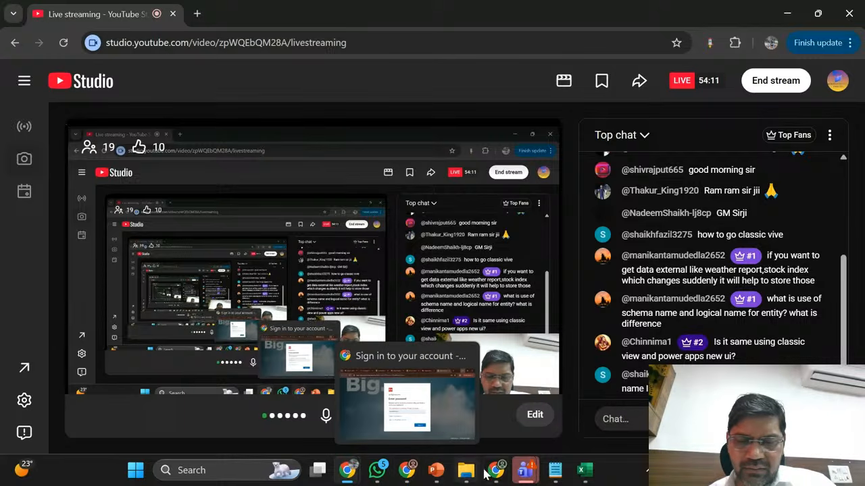
- Switch to the Power Apps solutions list and open the Opps table's columns inside the Phase1_Release patch solution, version 1.1.1.2
{"action": "mouse_move", "coordinate": [496, 473]}
{"action": "left_click", "coordinate": [500, 413]}
{"action": "left_click", "coordinate": [365, 13]}
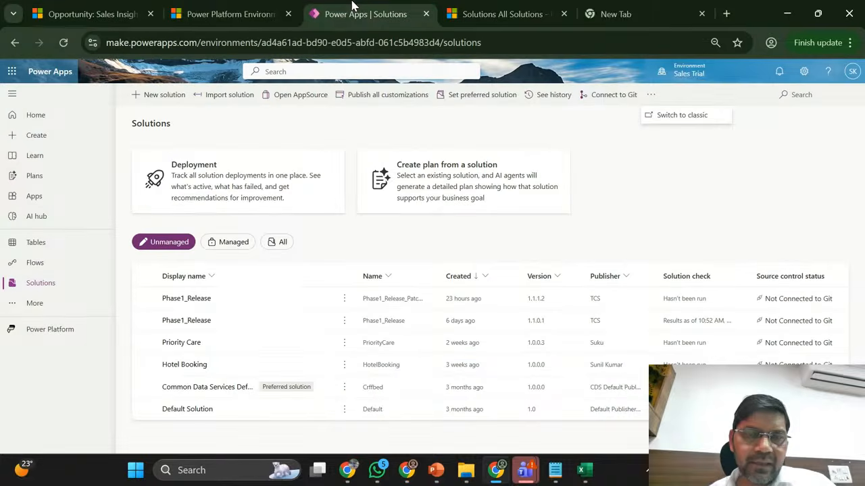
{"action": "left_click", "coordinate": [200, 302]}
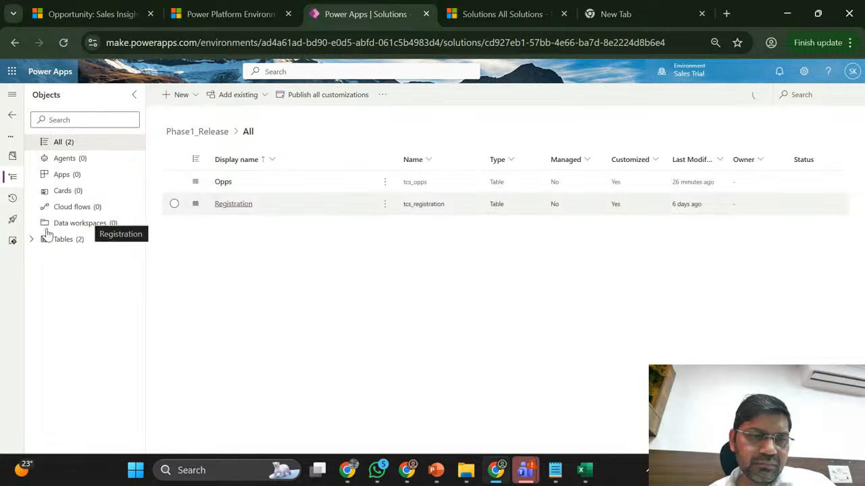
{"action": "left_click", "coordinate": [31, 242]}
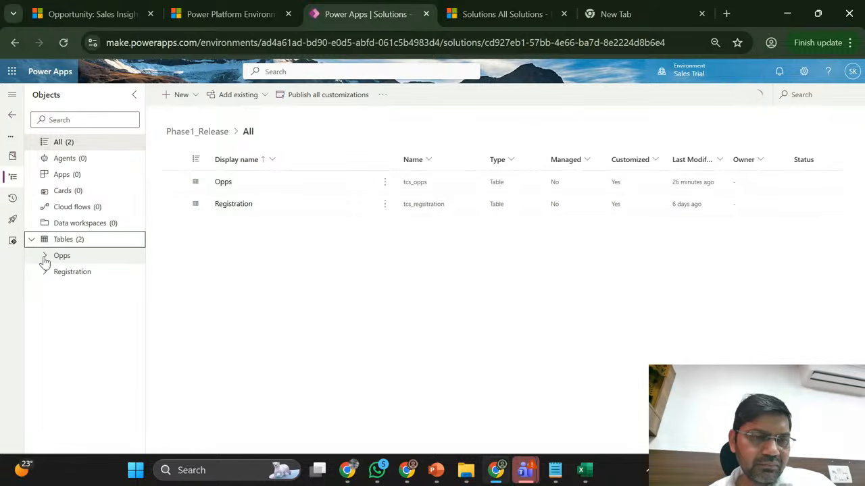
{"action": "left_click", "coordinate": [45, 257]}
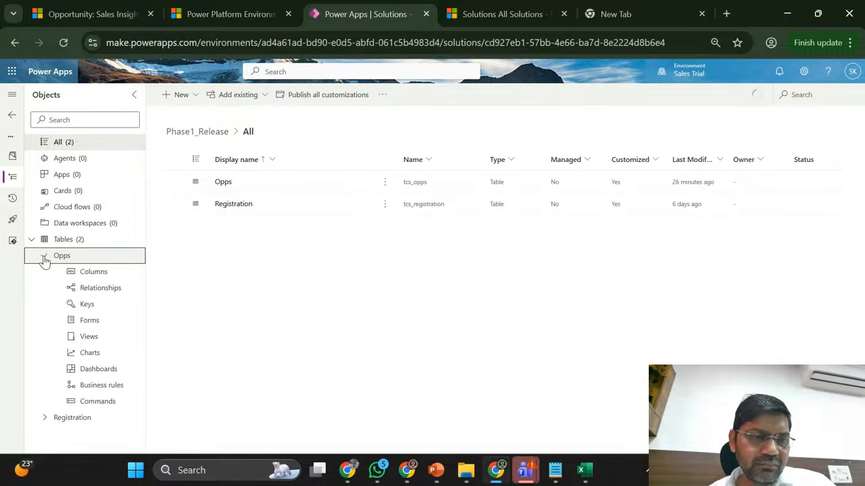
{"action": "left_click", "coordinate": [96, 273]}
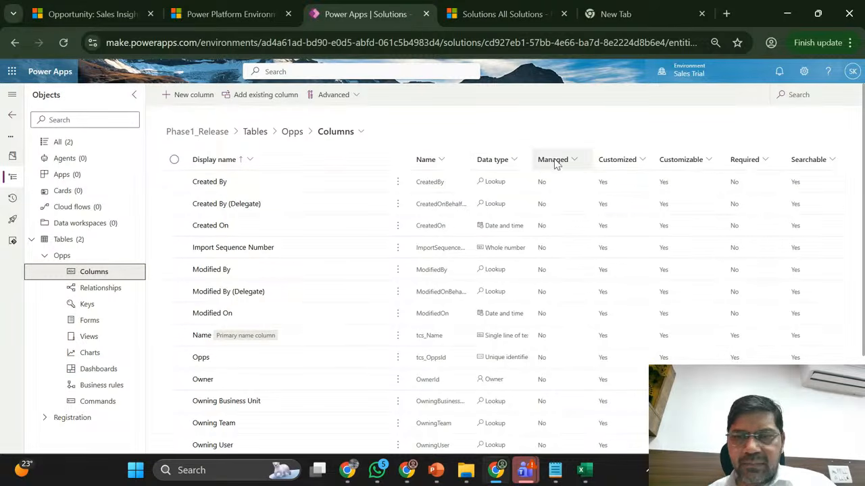
- Look through the Opps table's column list, including the Name heading's sort and filter options and the actions for Created By
{"action": "left_click", "coordinate": [439, 160]}
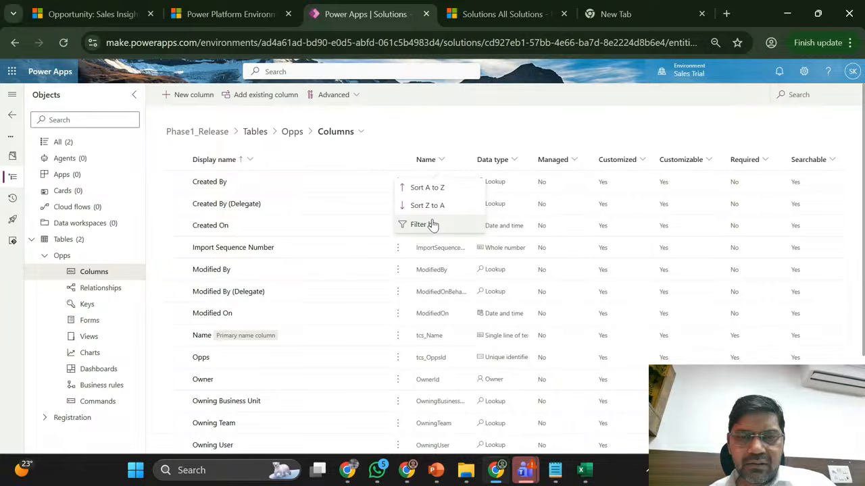
{"action": "left_click", "coordinate": [430, 272]}
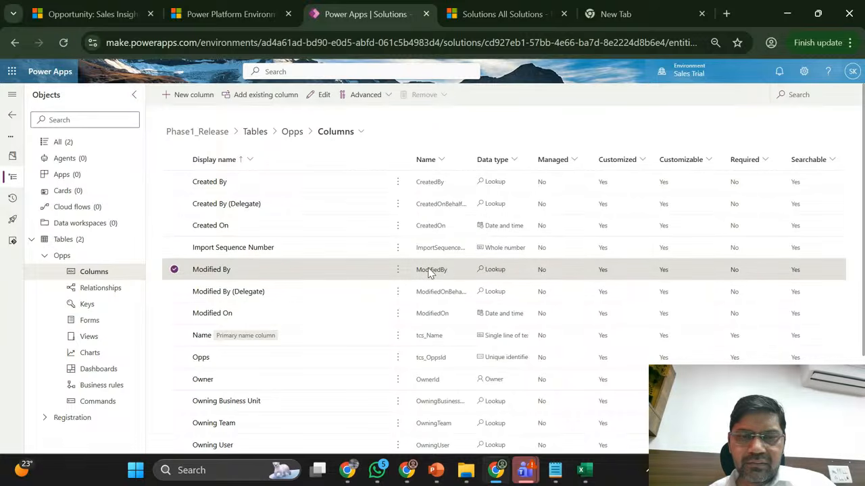
{"action": "left_click", "coordinate": [397, 182]}
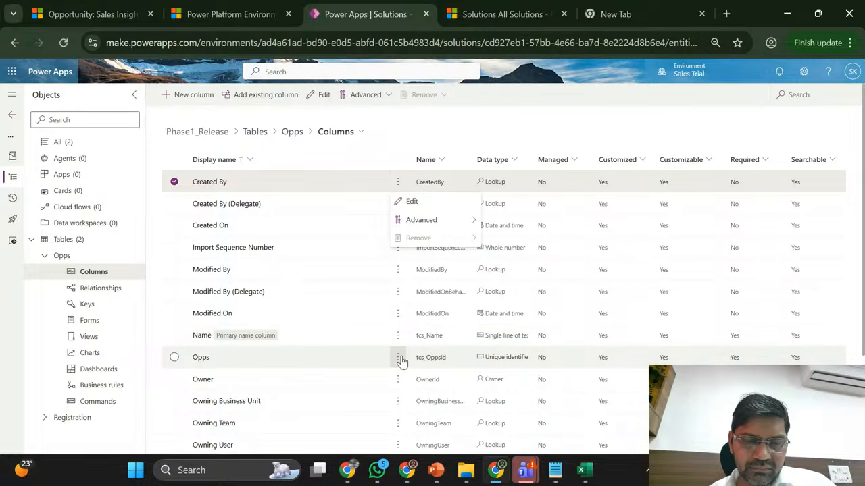
{"action": "scroll", "coordinate": [401, 360], "scroll_direction": "down", "scroll_amount": 3}
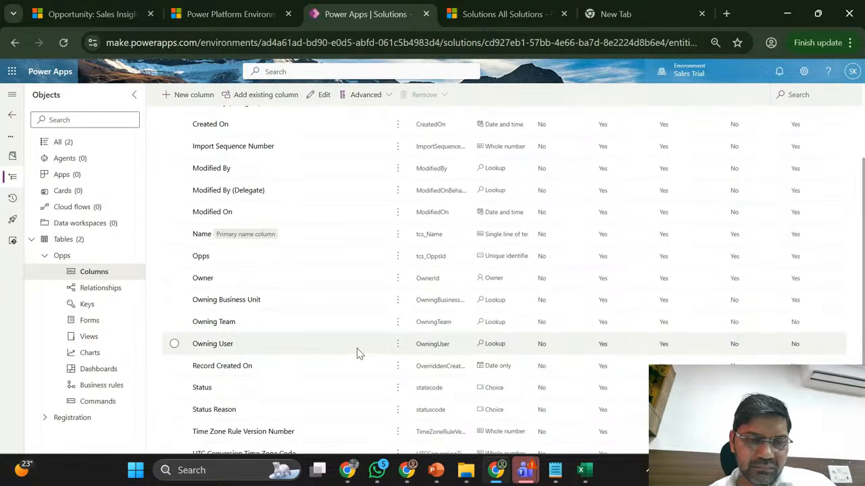
{"action": "scroll", "coordinate": [365, 332], "scroll_direction": "down", "scroll_amount": 1}
{"action": "scroll", "coordinate": [365, 332], "scroll_direction": "up", "scroll_amount": 4}
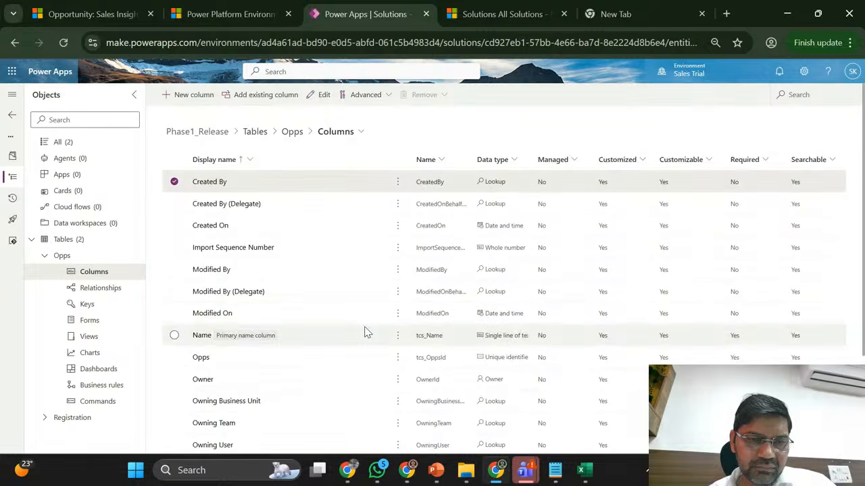
- Open the Opps unique identifier column for editing and expand its advanced options to show the schema and logical names
{"action": "left_click", "coordinate": [397, 360]}
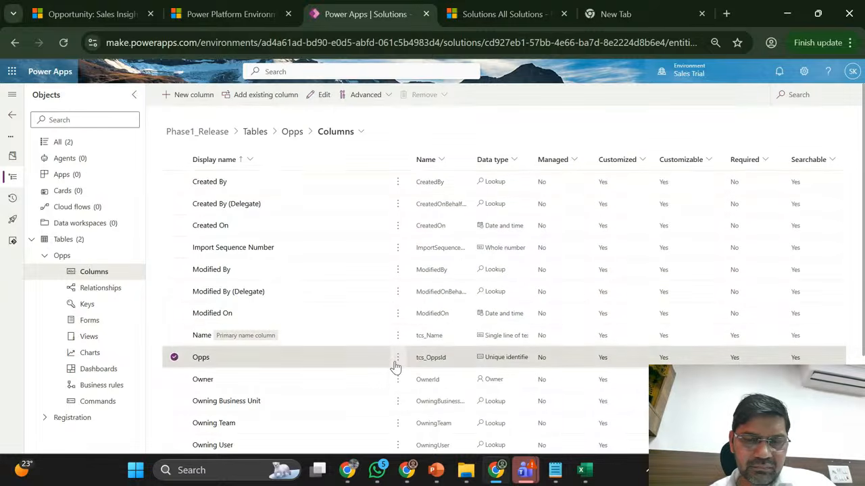
{"action": "mouse_move", "coordinate": [450, 397]}
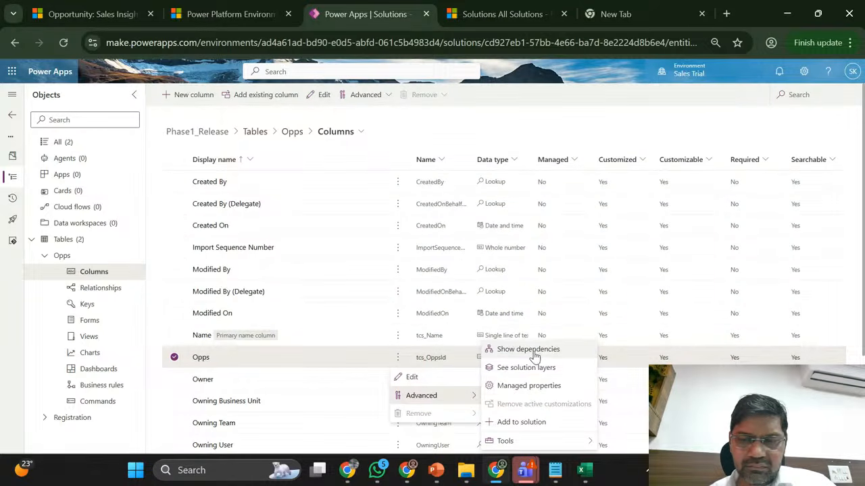
{"action": "left_click", "coordinate": [413, 379]}
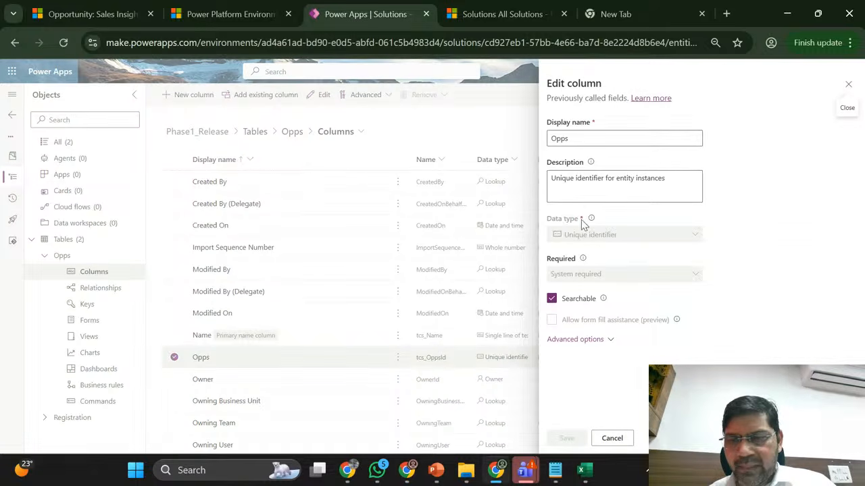
{"action": "left_click", "coordinate": [577, 340]}
{"action": "scroll", "coordinate": [614, 332], "scroll_direction": "down", "scroll_amount": 3}
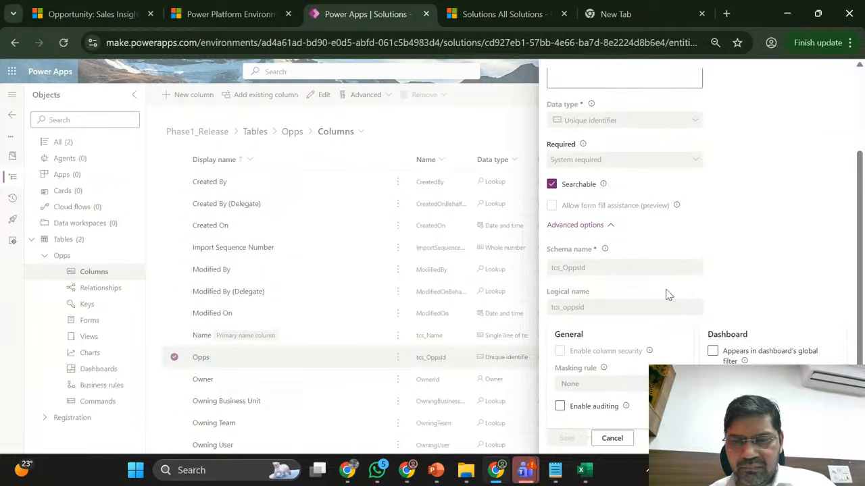
- Copy the schema name tcs_OppsId into a new Notepad window, start a new line below it and switch back to Power Apps
{"action": "double_click", "coordinate": [570, 272]}
{"action": "key", "text": "ctrl+c"}
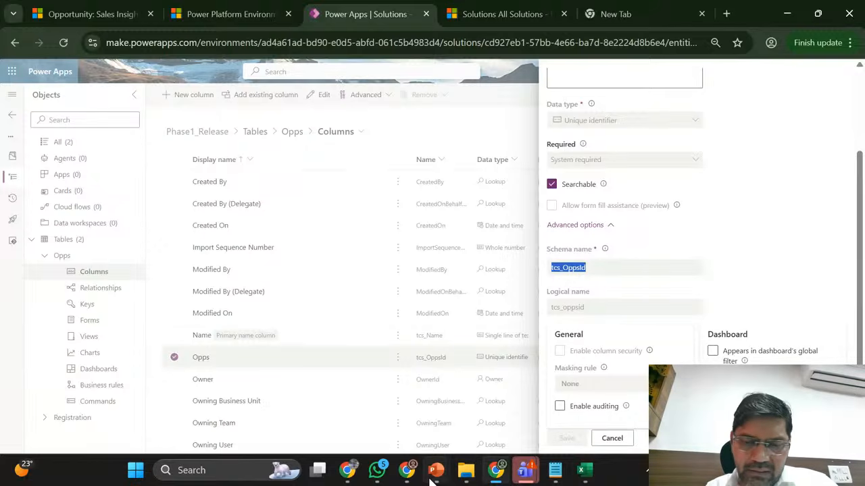
{"action": "left_click", "coordinate": [555, 472]}
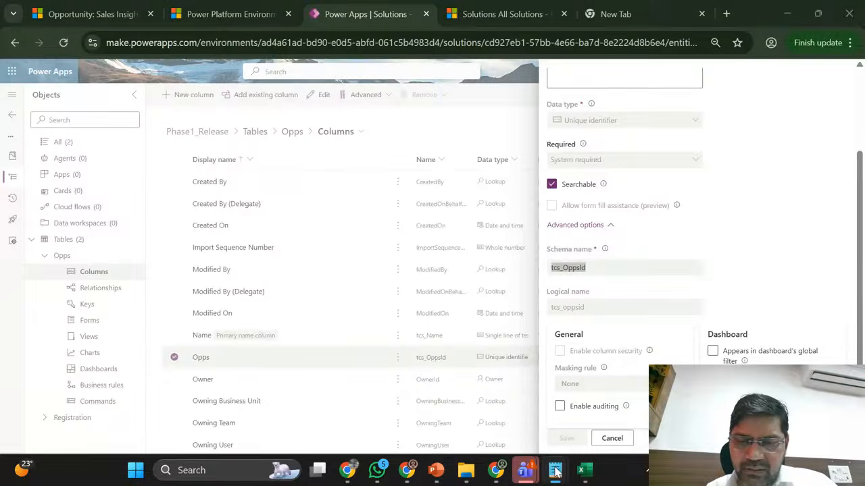
{"action": "right_click", "coordinate": [555, 471]}
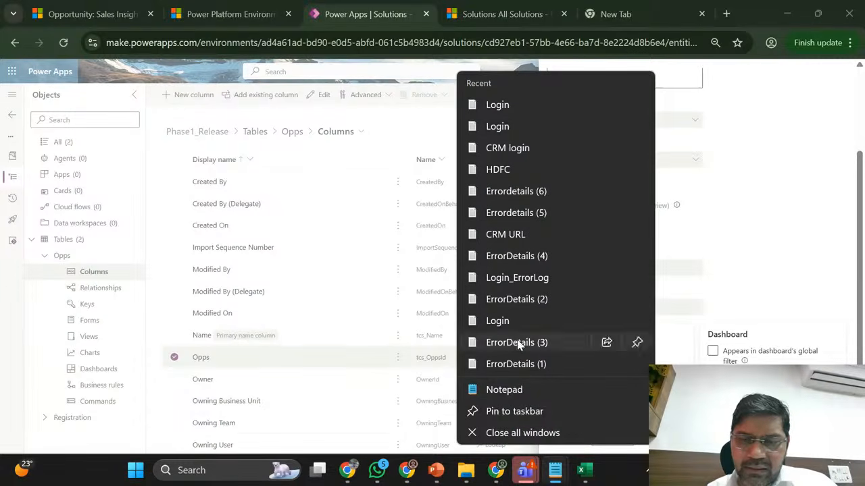
{"action": "left_click", "coordinate": [511, 392]}
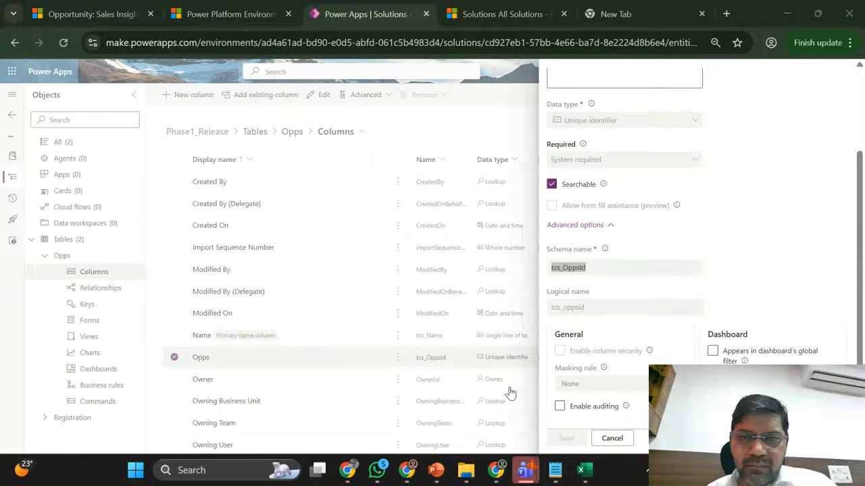
{"action": "key", "text": "ctrl+v"}
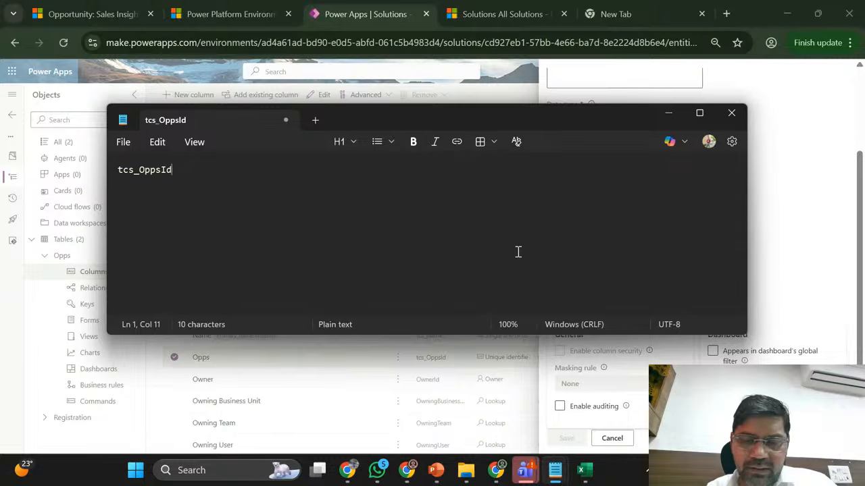
{"action": "key", "text": "Return"}
{"action": "key", "text": "alt+Tab"}
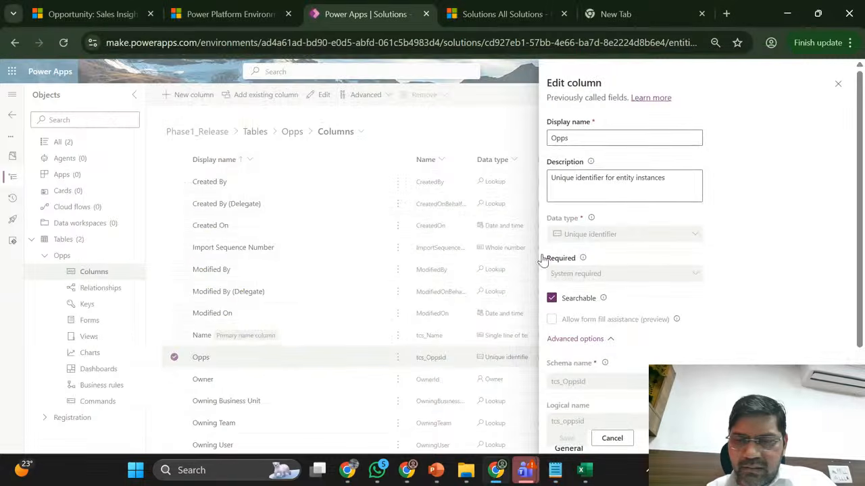
- Copy the column's logical name tcs_oppsid onto the second line of the Notepad note
{"action": "scroll", "coordinate": [595, 364], "scroll_direction": "down", "scroll_amount": 3}
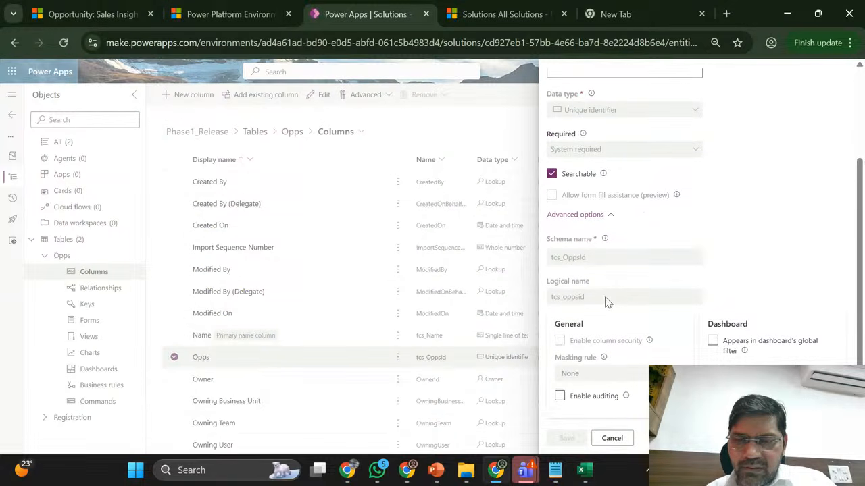
{"action": "double_click", "coordinate": [574, 287]}
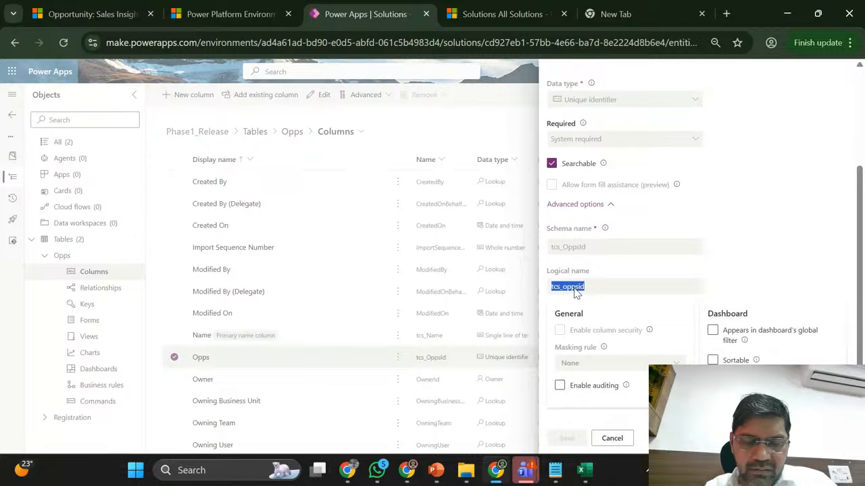
{"action": "key", "text": "ctrl+c"}
{"action": "key", "text": "alt+Tab"}
{"action": "left_click", "coordinate": [386, 230]}
{"action": "key", "text": "Return"}
{"action": "key", "text": "ctrl+v"}
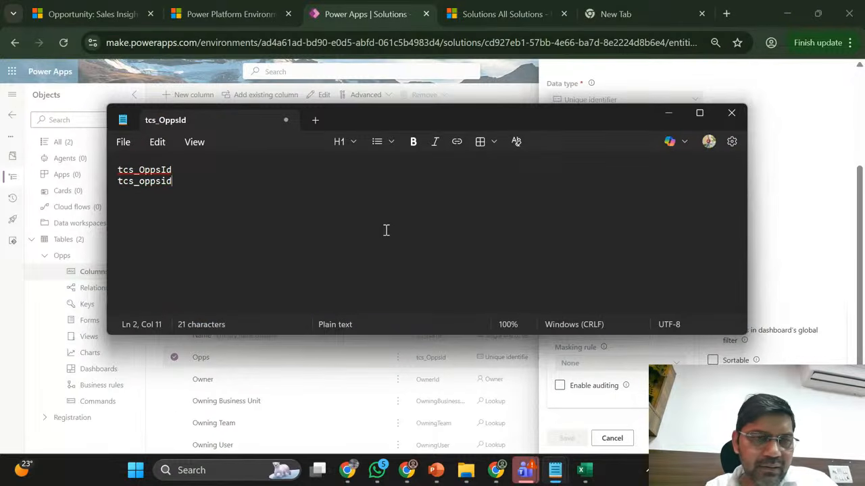
- Copy the Schema name label from the column editor and put "Schema name:" before tcs_OppsId in the Notepad note
{"action": "key", "text": "alt+Tab"}
{"action": "scroll", "coordinate": [550, 284], "scroll_direction": "up", "scroll_amount": 5}
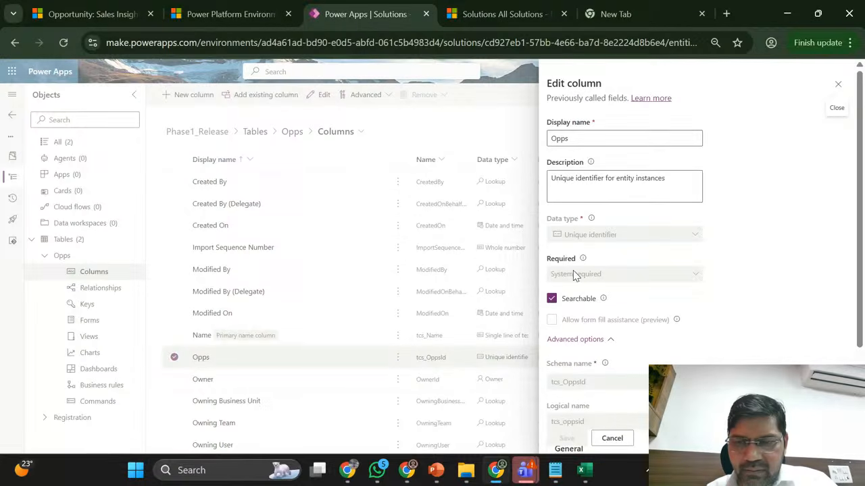
{"action": "scroll", "coordinate": [590, 370], "scroll_direction": "down", "scroll_amount": 2}
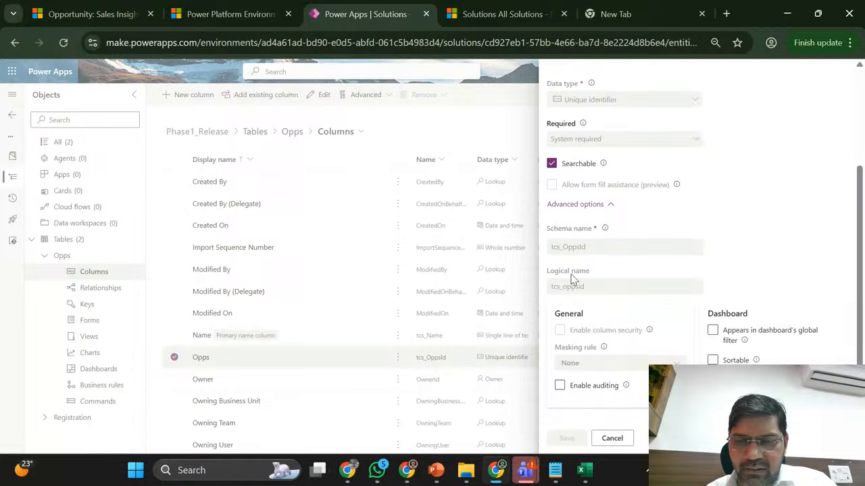
{"action": "triple_click", "coordinate": [563, 230]}
{"action": "key", "text": "alt+Tab"}
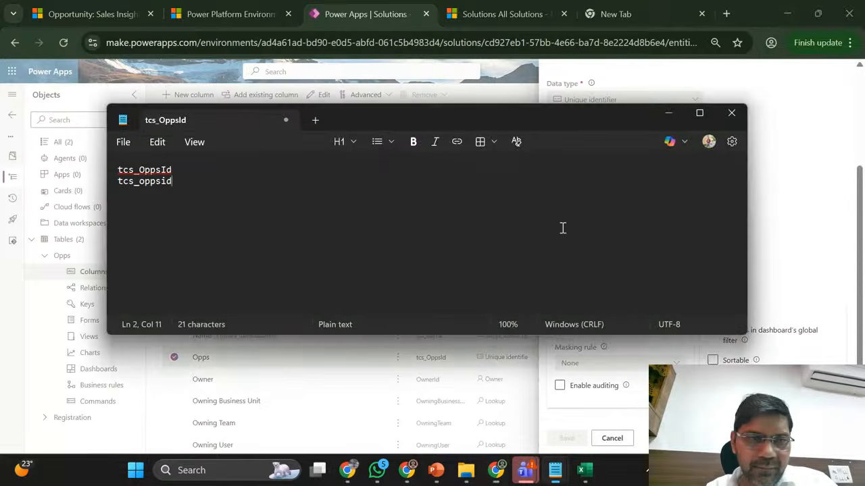
{"action": "left_click", "coordinate": [118, 170]}
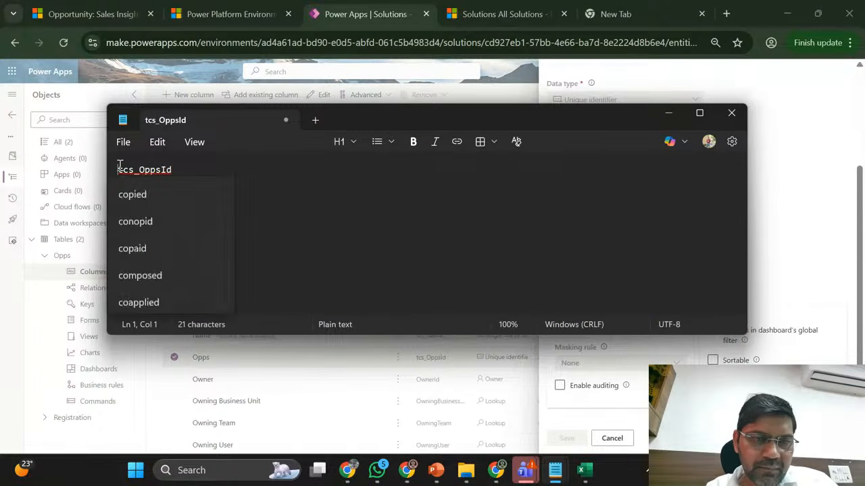
{"action": "key", "text": "ctrl+v"}
{"action": "type", "text": ":"}
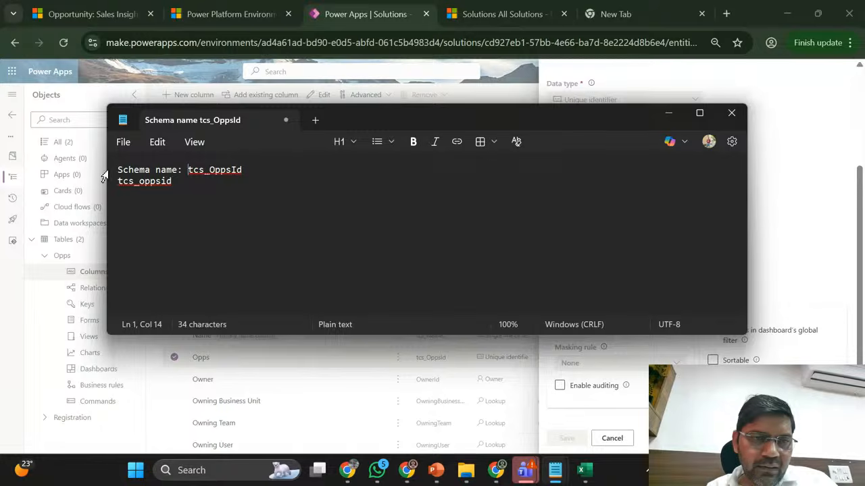
- Copy the Logical name label from the column editor and put "Logical name:" before tcs_oppsid on the same line in Notepad
{"action": "double_click", "coordinate": [113, 188]}
{"action": "left_click", "coordinate": [113, 189]}
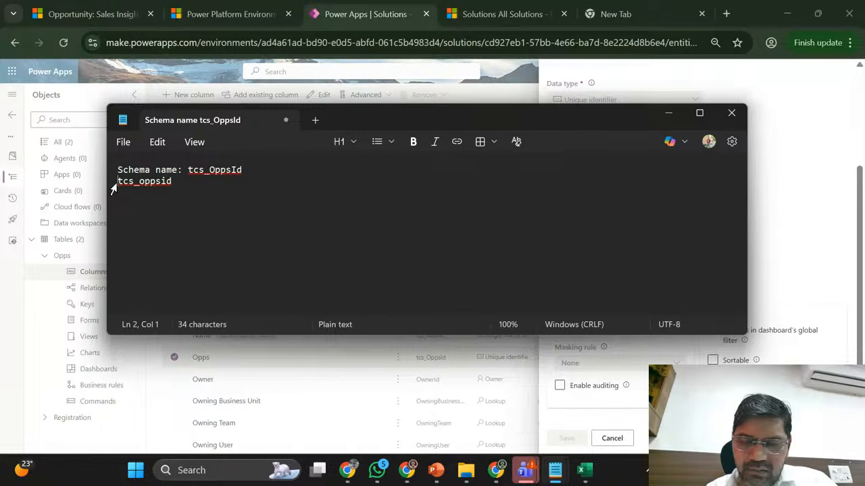
{"action": "key", "text": "alt+Tab"}
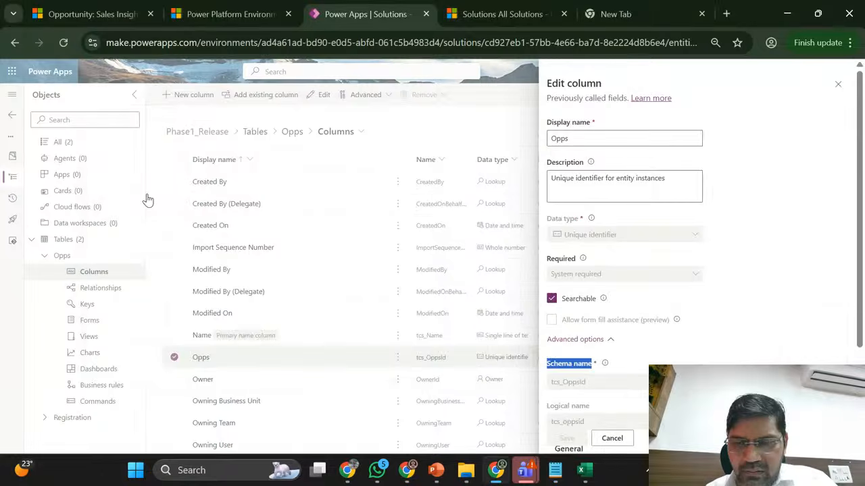
{"action": "scroll", "coordinate": [629, 306], "scroll_direction": "down", "scroll_amount": 2}
{"action": "scroll", "coordinate": [571, 284], "scroll_direction": "down", "scroll_amount": 1}
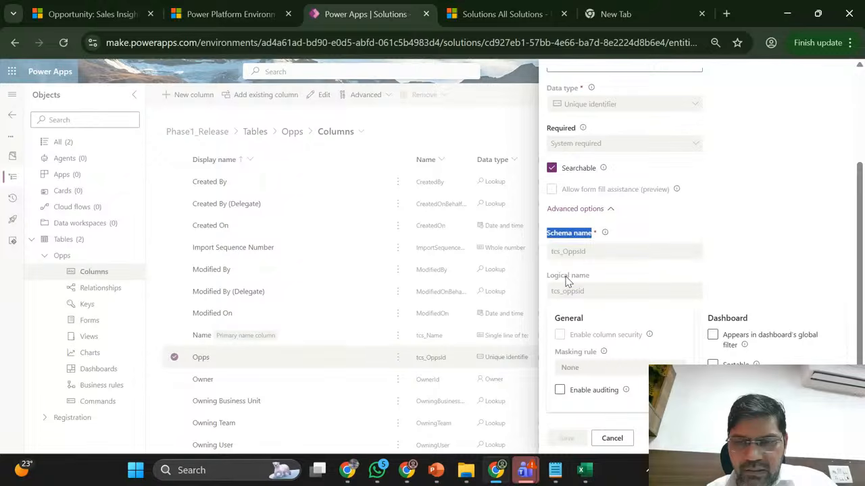
{"action": "triple_click", "coordinate": [568, 277]}
{"action": "key", "text": "ctrl+c"}
{"action": "key", "text": "alt+Tab"}
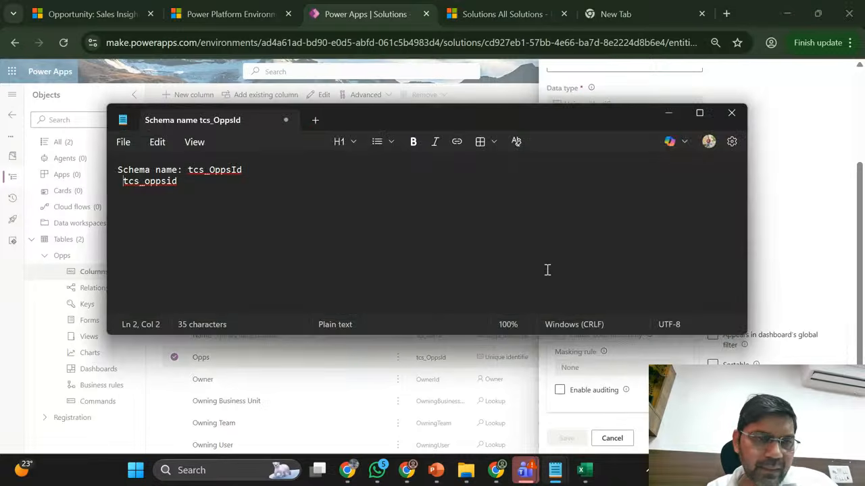
{"action": "key", "text": "ctrl+v"}
{"action": "key", "text": "Left"}
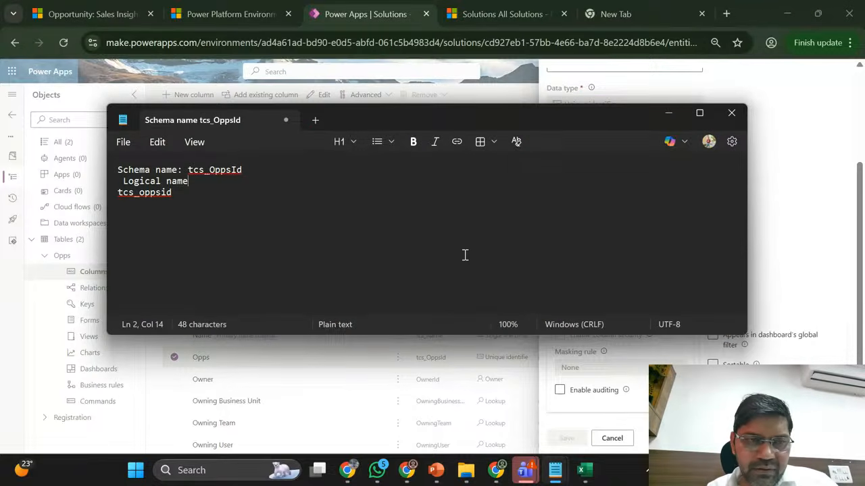
{"action": "type", "text": ":"}
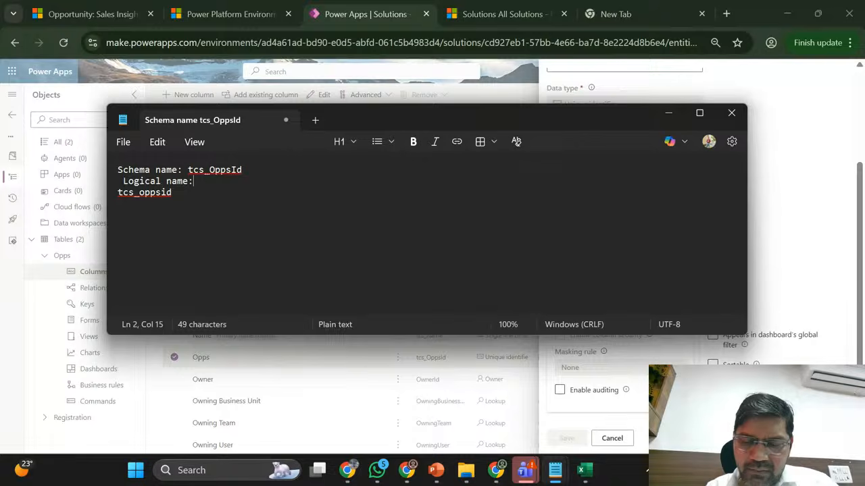
{"action": "key", "text": "Delete"}
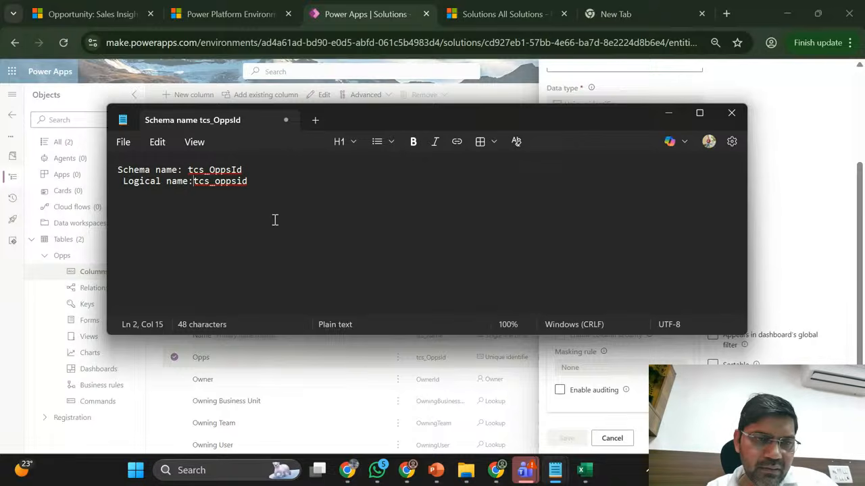
- Remove the leading space from the Logical name line and add spaces after both colons so the two names line up
{"action": "left_click", "coordinate": [123, 181]}
{"action": "key", "text": "BackSpace"}
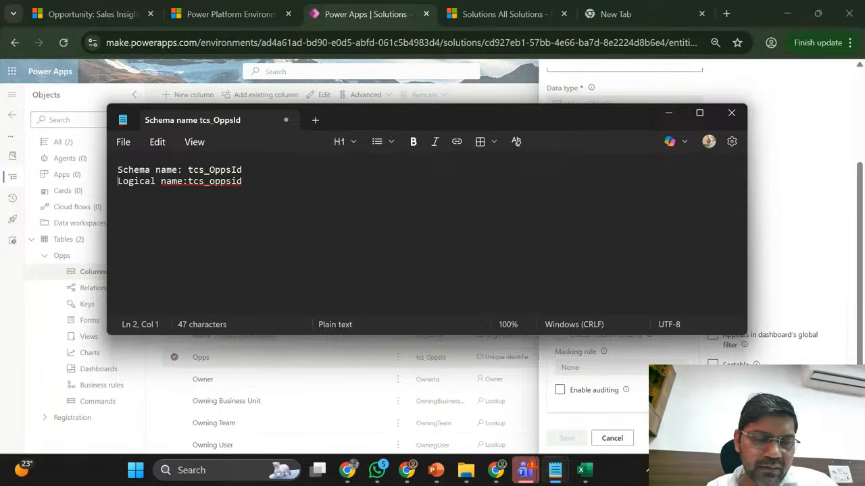
{"action": "left_click", "coordinate": [277, 183]}
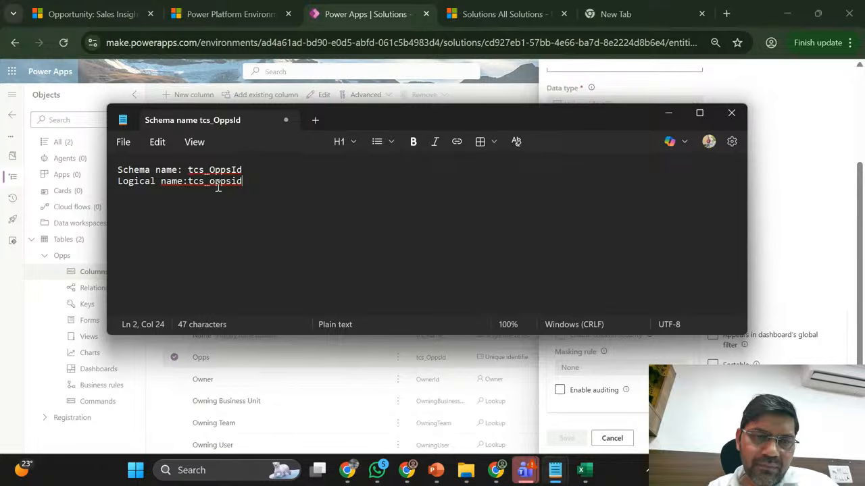
{"action": "left_click", "coordinate": [189, 181]}
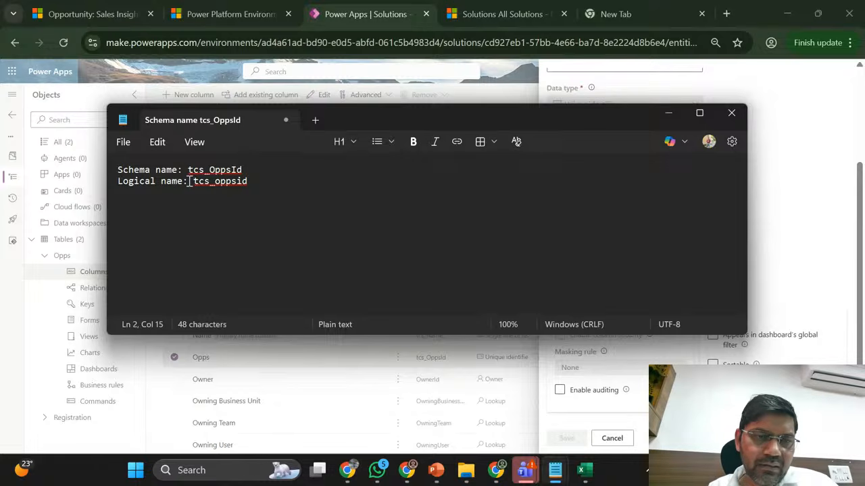
{"action": "left_click", "coordinate": [188, 169]}
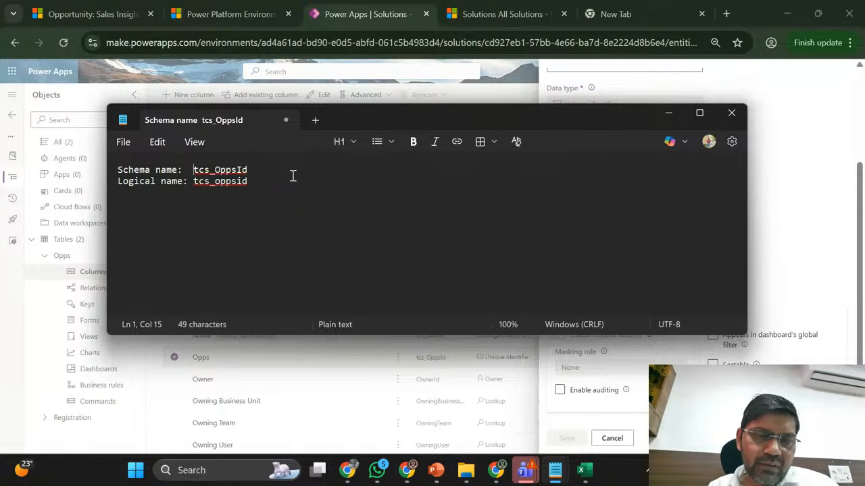
- Compare the upper- and lowercase letters of the schema name and the logical name character by character in the note
{"action": "left_click", "coordinate": [220, 169]}
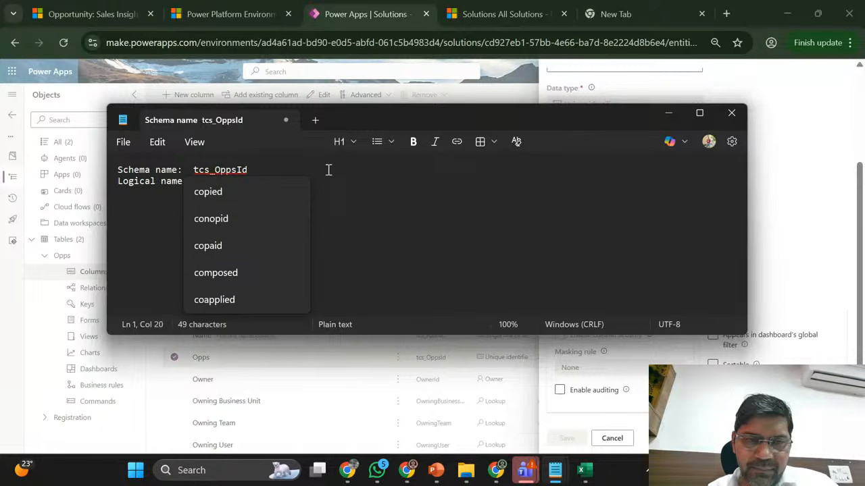
{"action": "key", "text": "Right"}
{"action": "key", "text": "Right"}
{"action": "key", "text": "Right"}
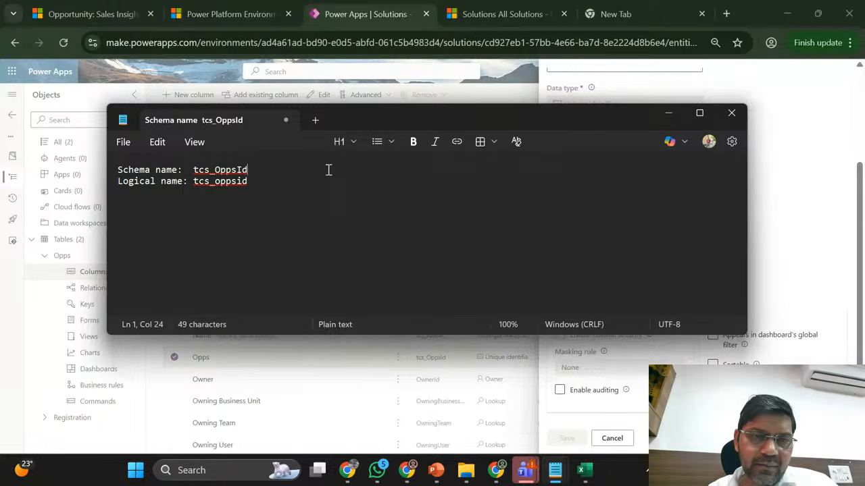
{"action": "key", "text": "Down"}
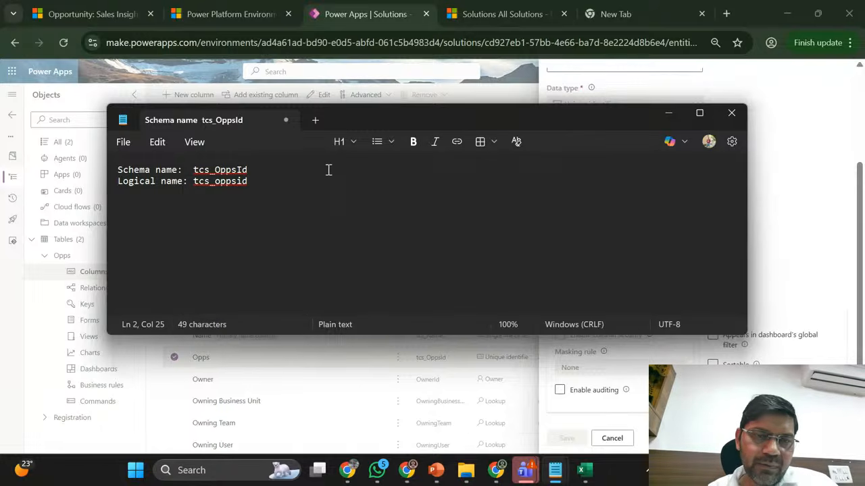
{"action": "key", "text": "Left"}
{"action": "key", "text": "Left"}
{"action": "key", "text": "Left"}
{"action": "key", "text": "Left"}
{"action": "key", "text": "Left"}
{"action": "key", "text": "Left"}
{"action": "key", "text": "Left"}
{"action": "key", "text": "Left"}
{"action": "key", "text": "Left"}
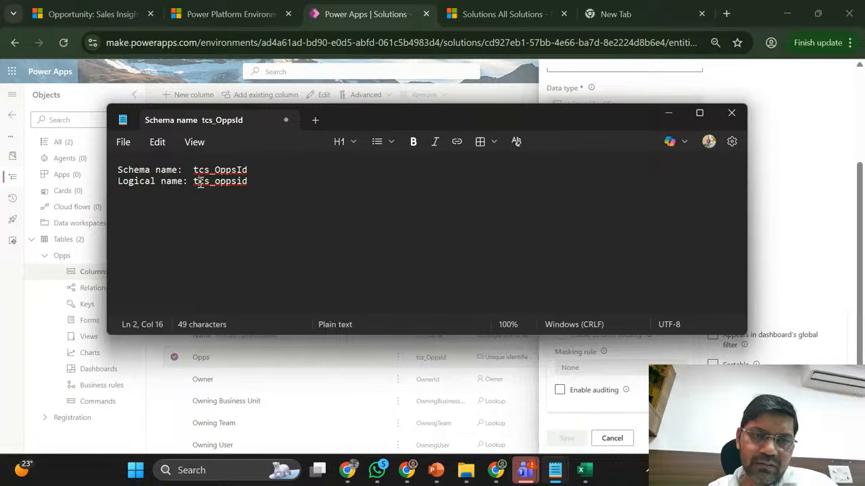
{"action": "key", "text": "End"}
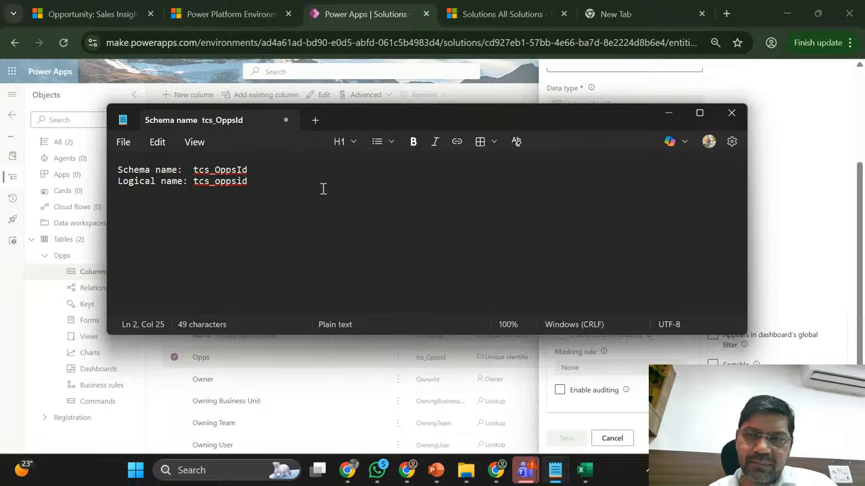
- Minimize Notepad, close the Opps column editor without saving and switch to the YouTube Studio live stream chat
{"action": "left_click", "coordinate": [667, 113]}
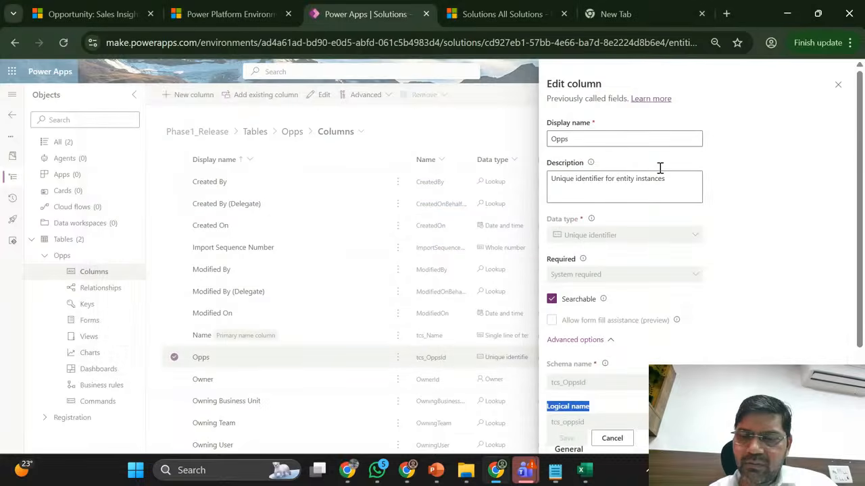
{"action": "left_click", "coordinate": [612, 438]}
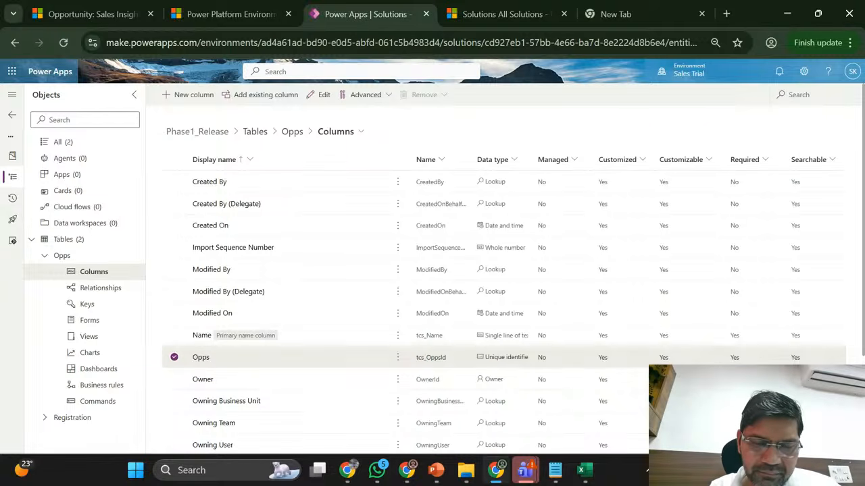
{"action": "mouse_move", "coordinate": [347, 473]}
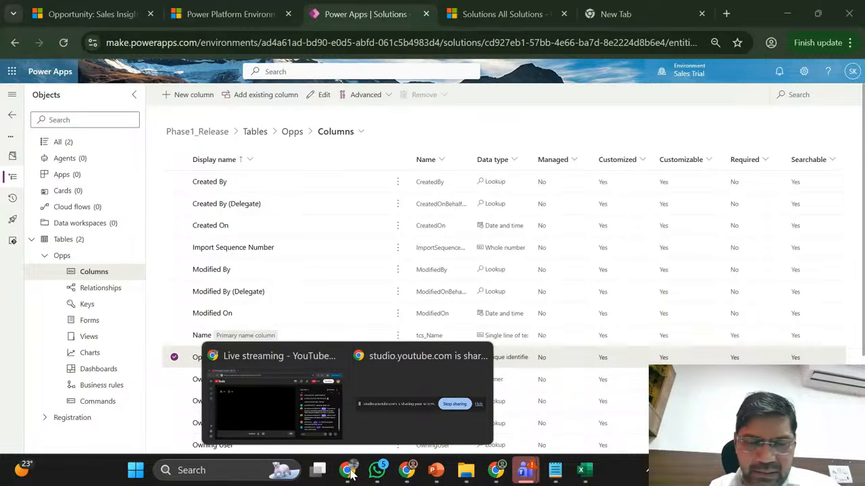
{"action": "left_click", "coordinate": [270, 400]}
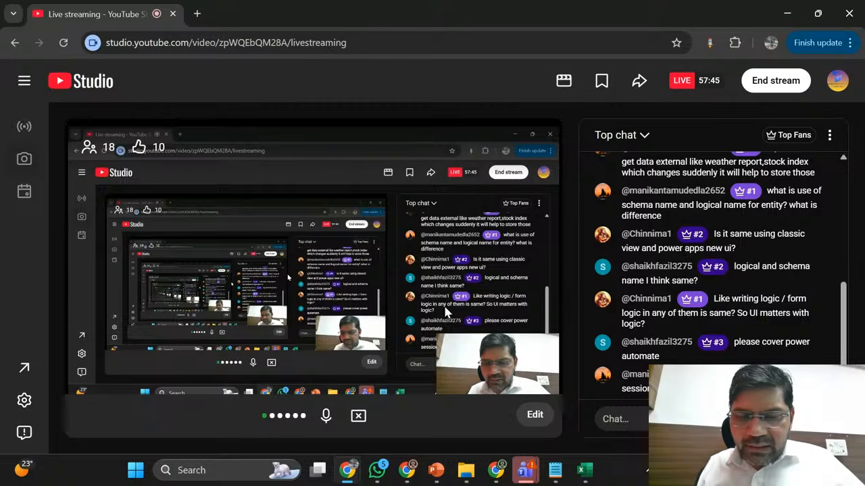
- Show the Module 3 schedule slide of the Training Materials presentation in PowerPoint, checking the YouTube Studio live chat in between
{"action": "mouse_move", "coordinate": [438, 480]}
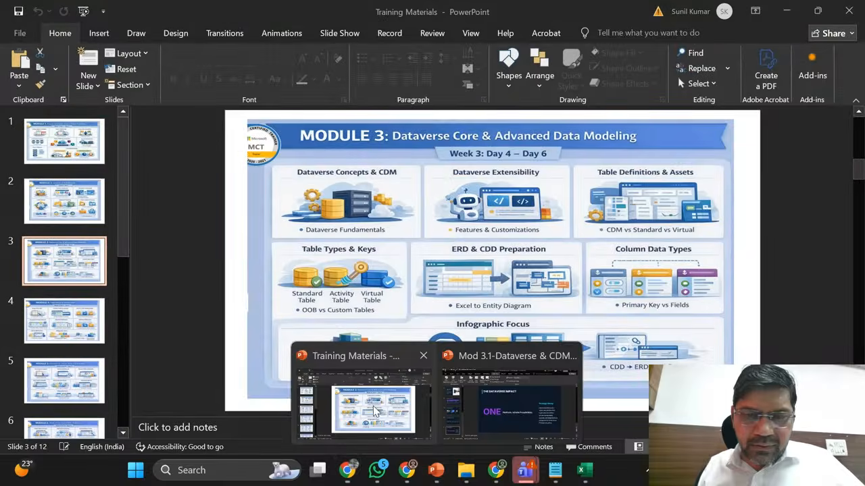
{"action": "left_click", "coordinate": [375, 411]}
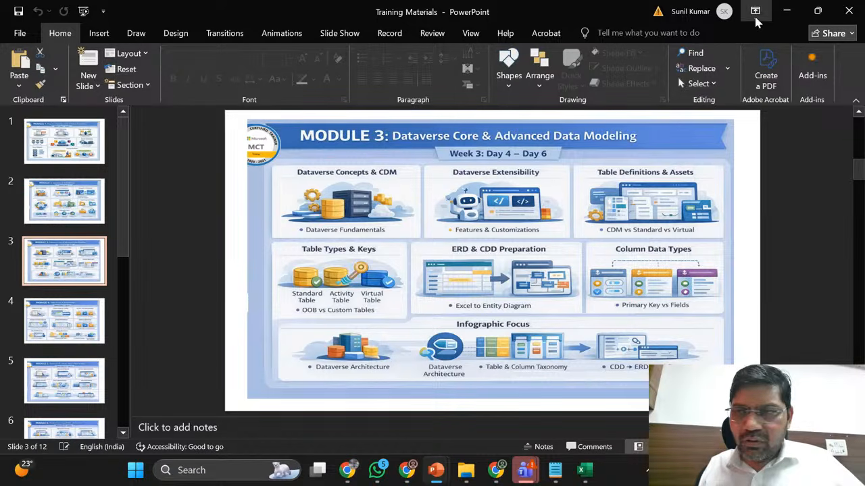
{"action": "left_click", "coordinate": [786, 10]}
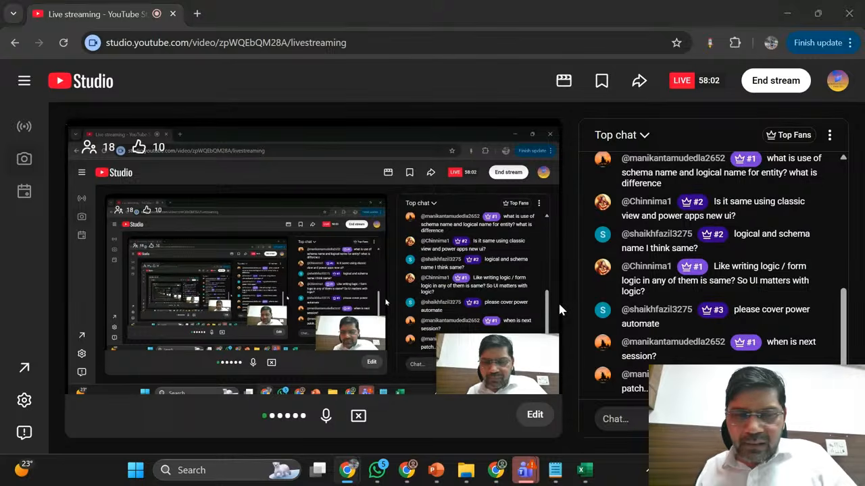
{"action": "key", "text": "alt+Tab"}
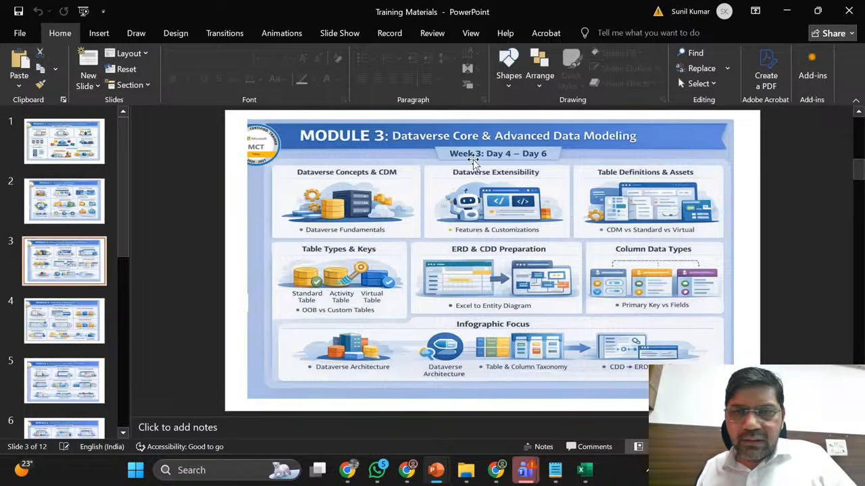
{"action": "left_click", "coordinate": [789, 9]}
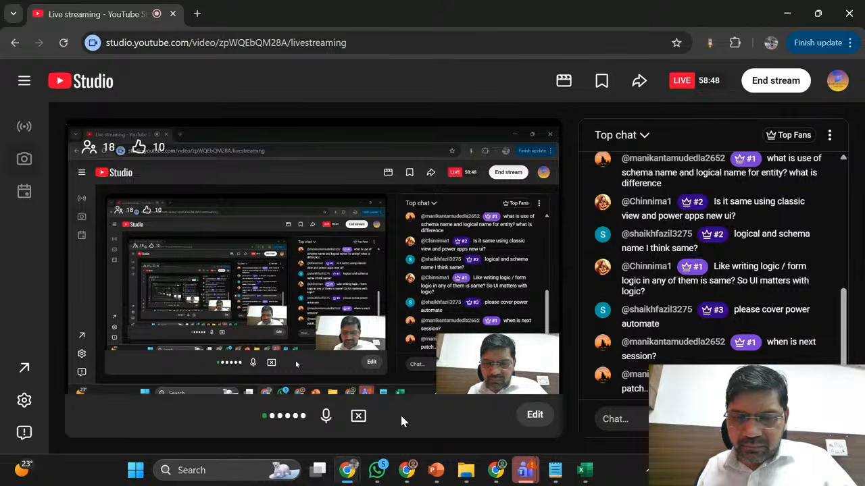
- Stop sharing the screen in the YouTube Studio live stream
{"action": "left_click", "coordinate": [358, 417]}
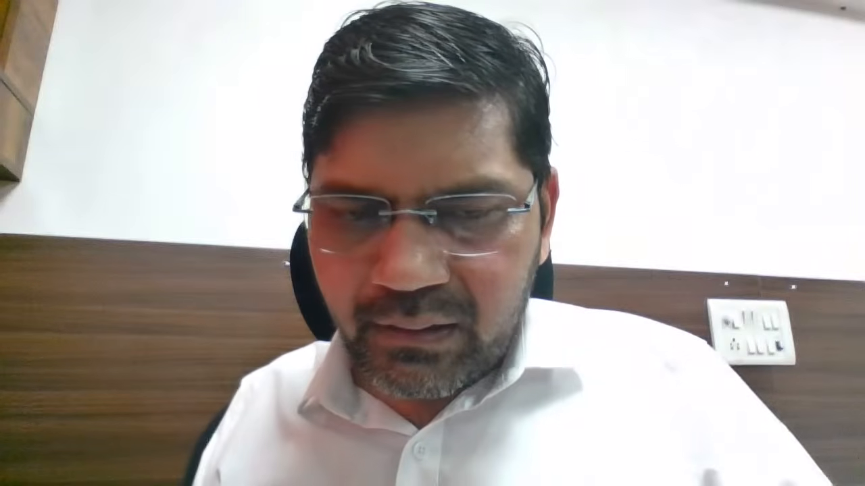